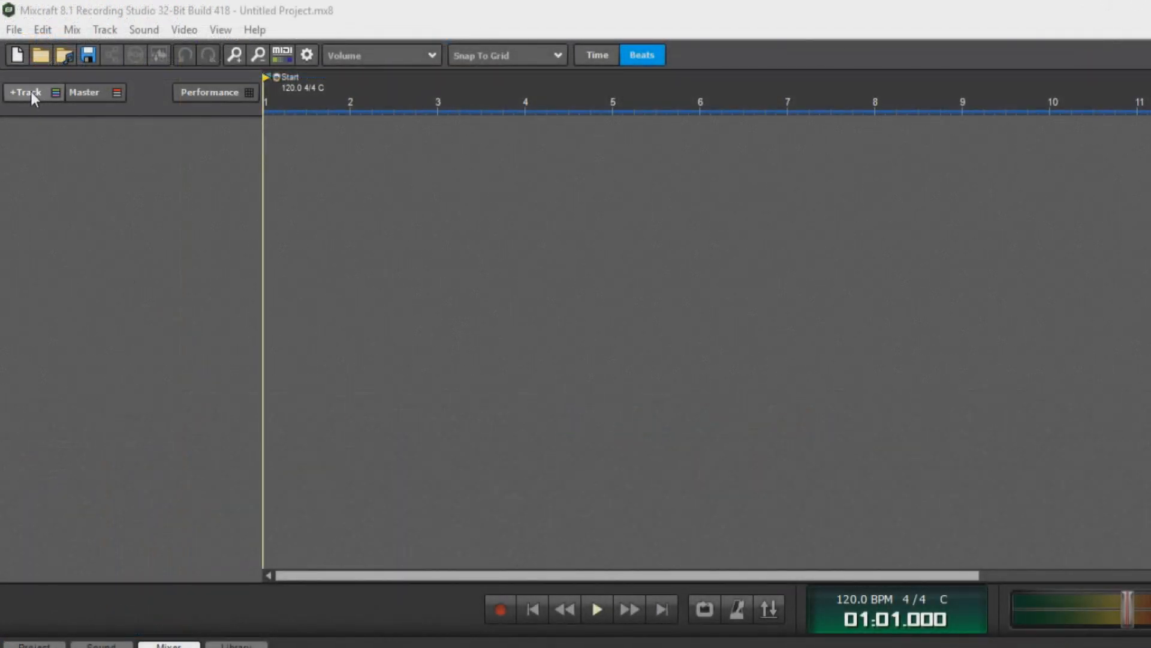
Step: Add a virtual instrument track and assign it the VSTi instrument Band-in-a-Box DAW VST Plugin32
left_click(26, 92)
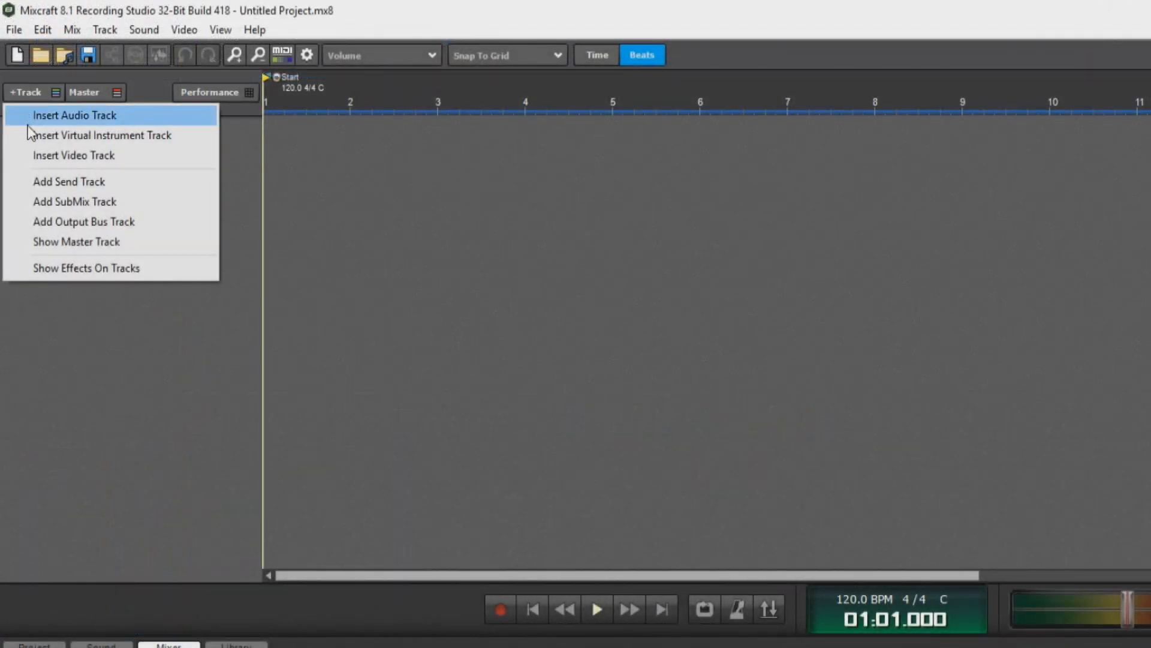
left_click(93, 136)
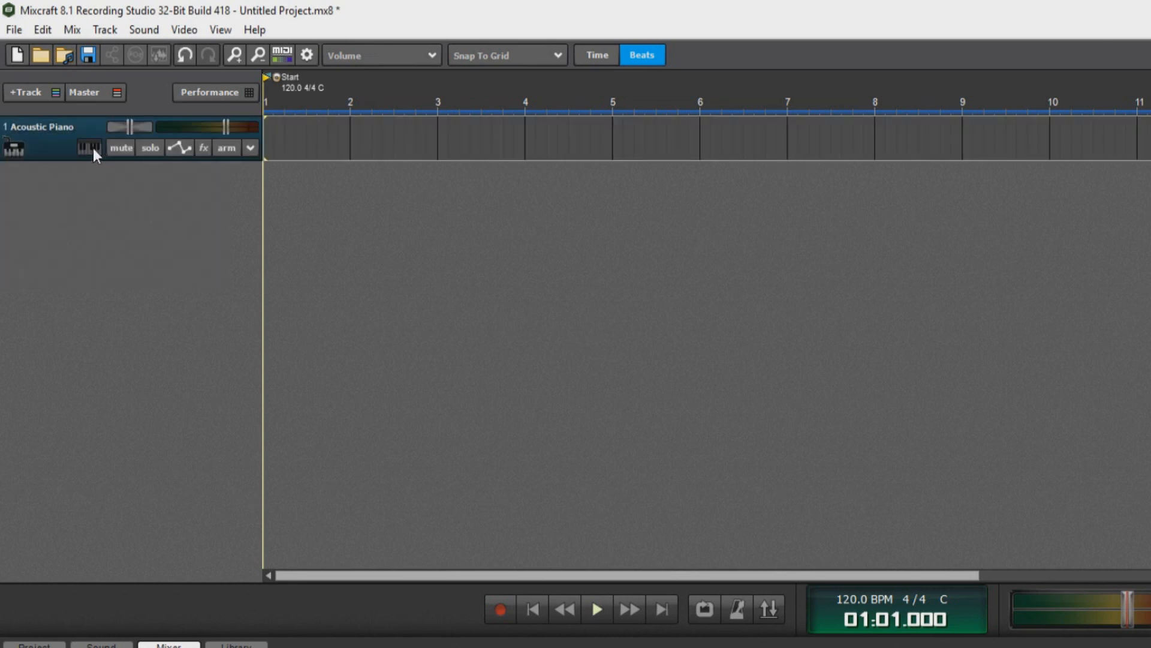
left_click(92, 149)
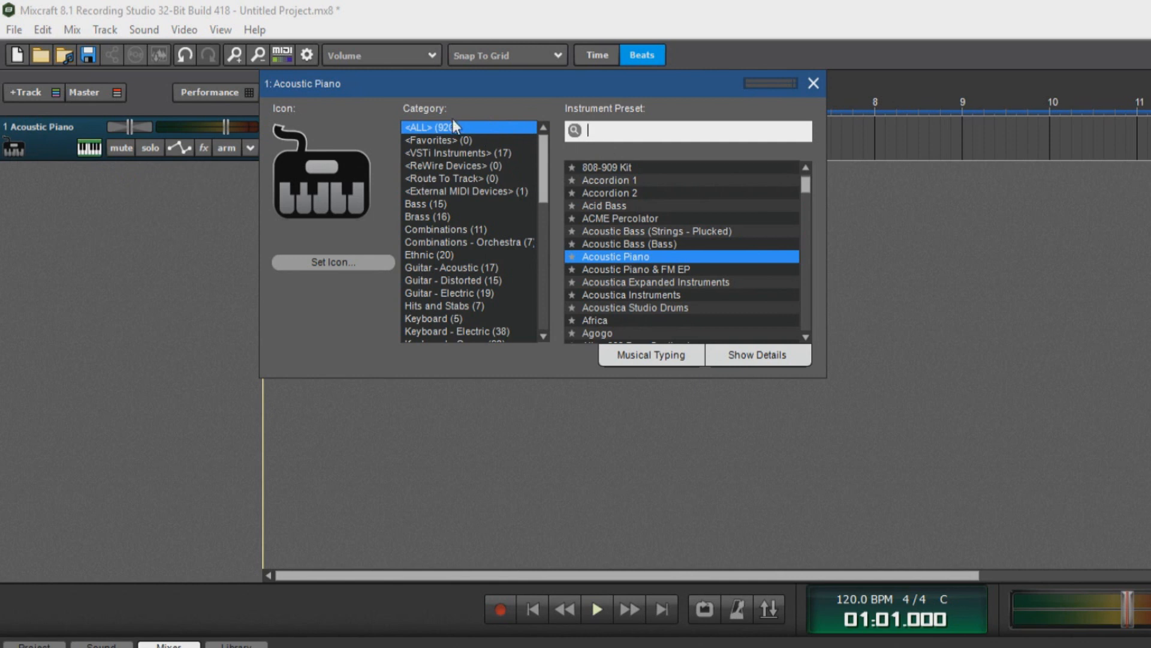
left_click(451, 152)
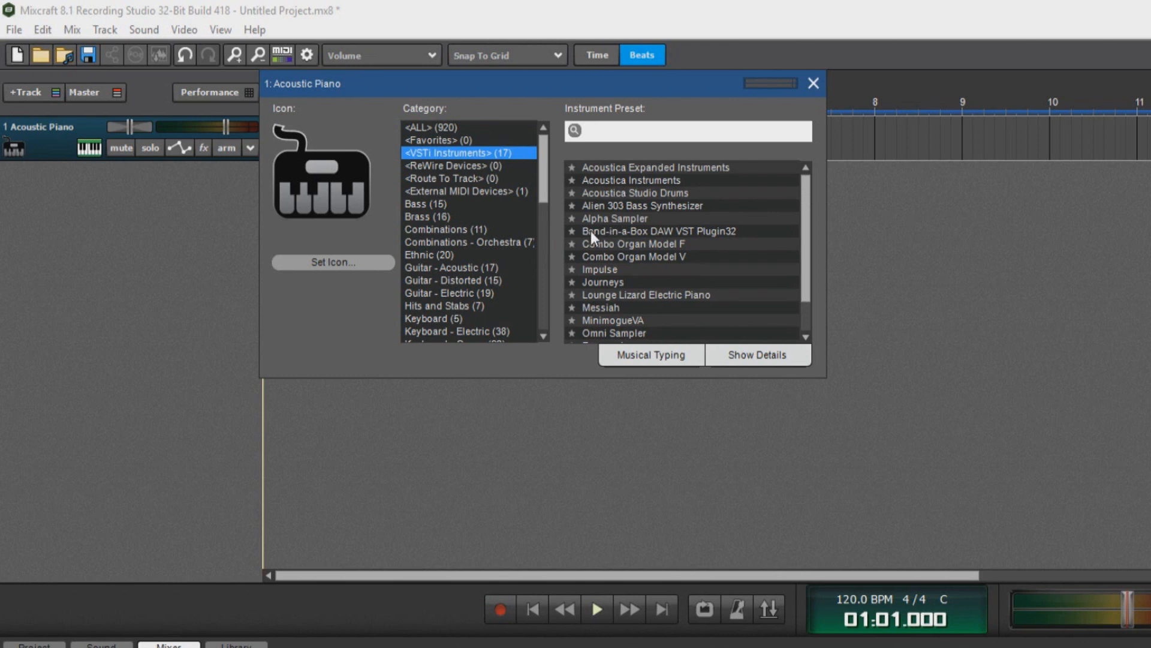
left_click(652, 232)
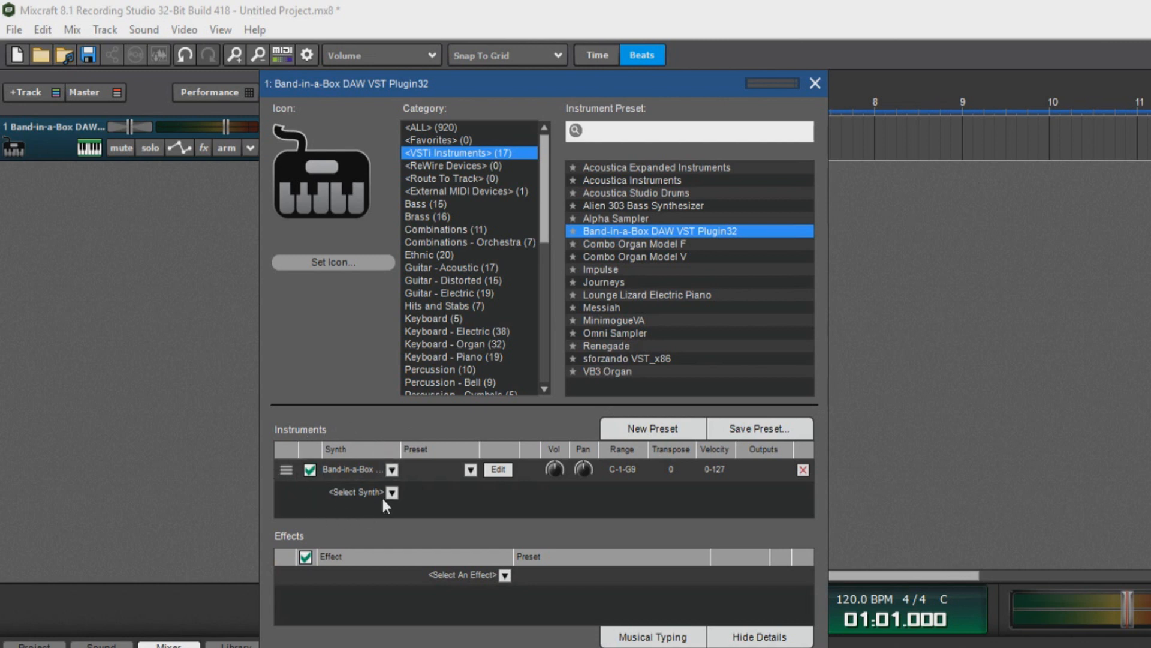
Step: Open the Band-in-a-Box plugin's editor for the track and close the instrument selection window
left_click(496, 469)
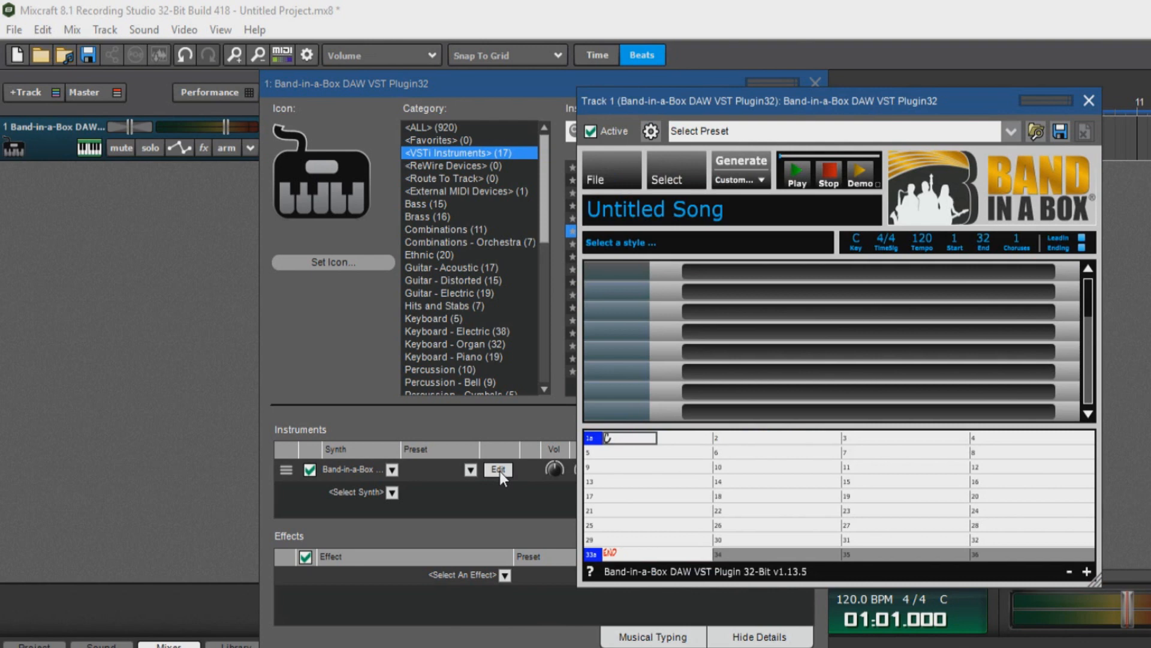
left_click(819, 86)
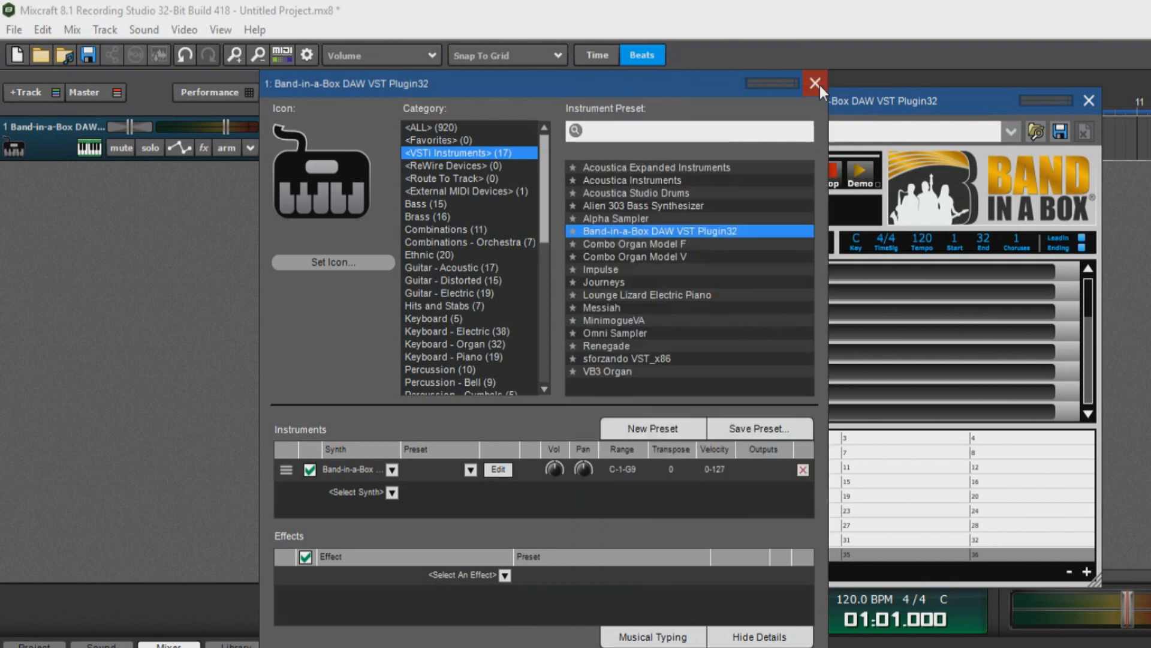
left_click(819, 86)
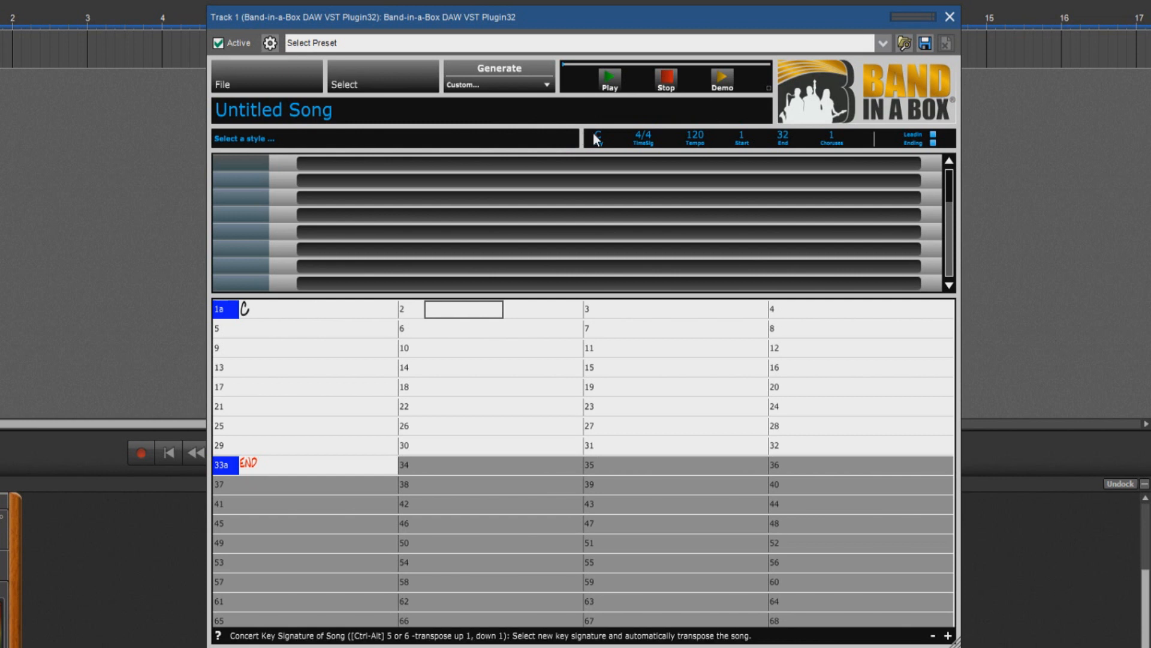
Step: Set the song's key to G major and enter the chords G7 at bar 1, Bb7sus at bar 5 and C7 at bar 7
left_click(596, 138)
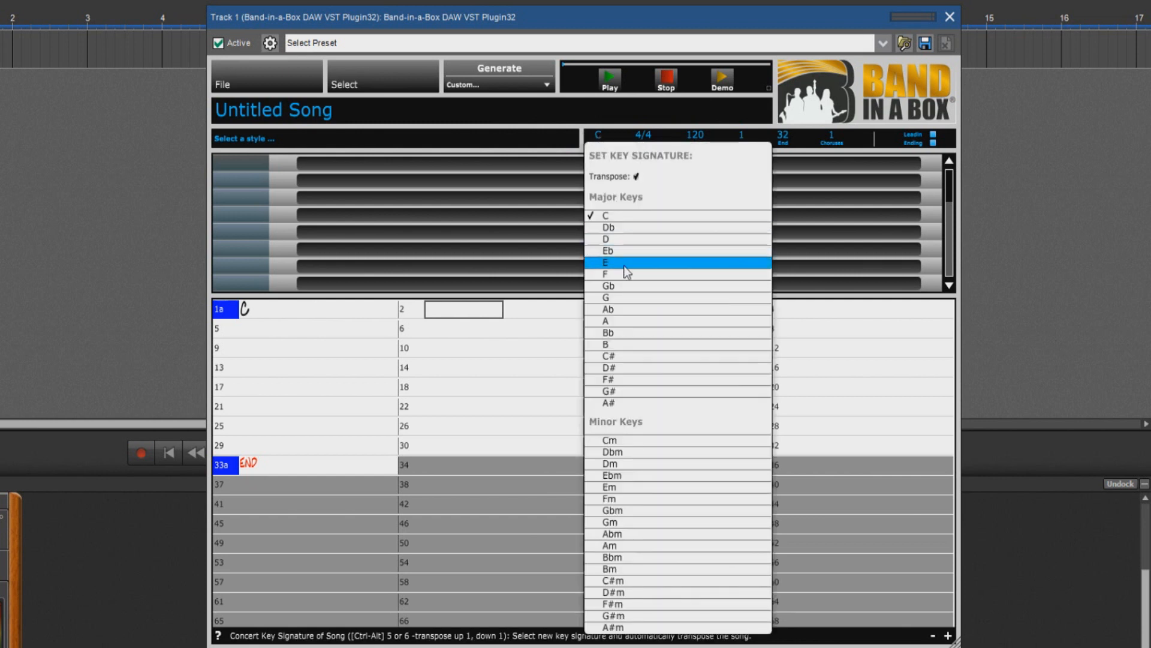
left_click(623, 297)
left_click(285, 308)
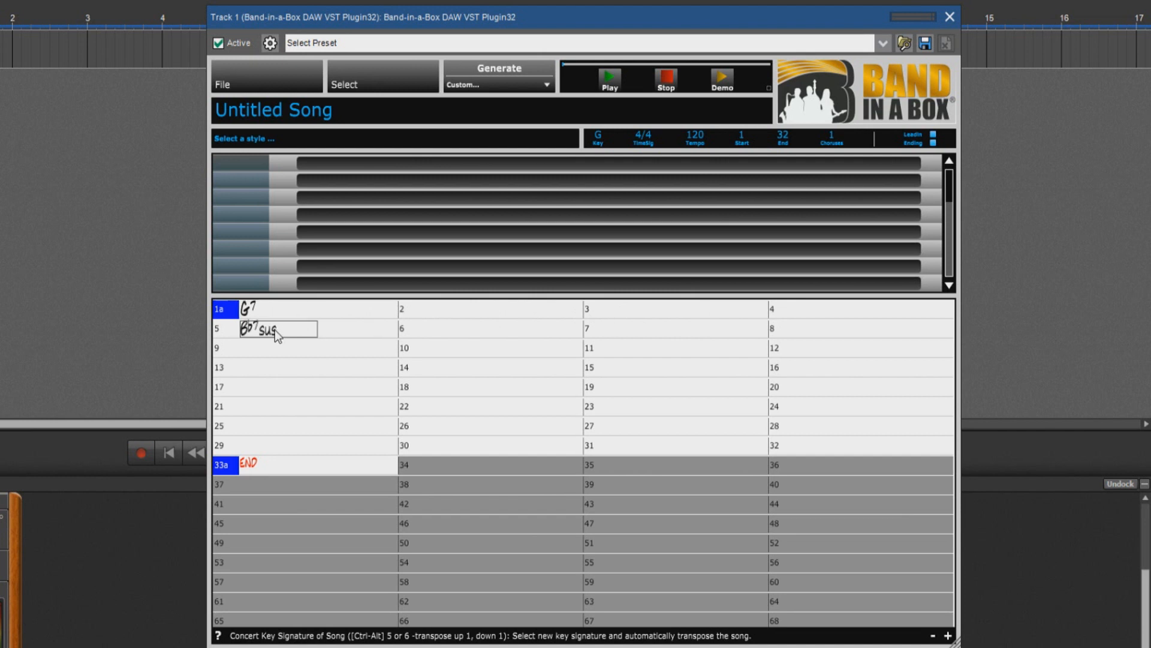
left_click(625, 332)
type("C7")
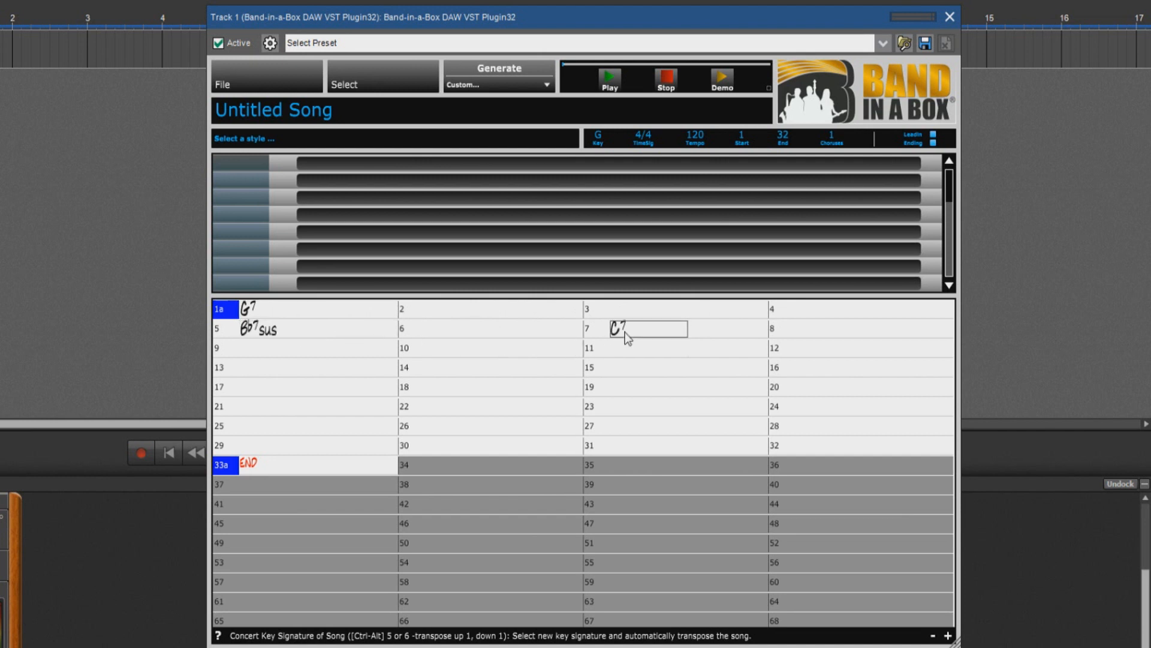
Step: Copy the first eight bars of chords to bar 9 with the K8 command and put an "a" part marker on bar 9
left_click(261, 354)
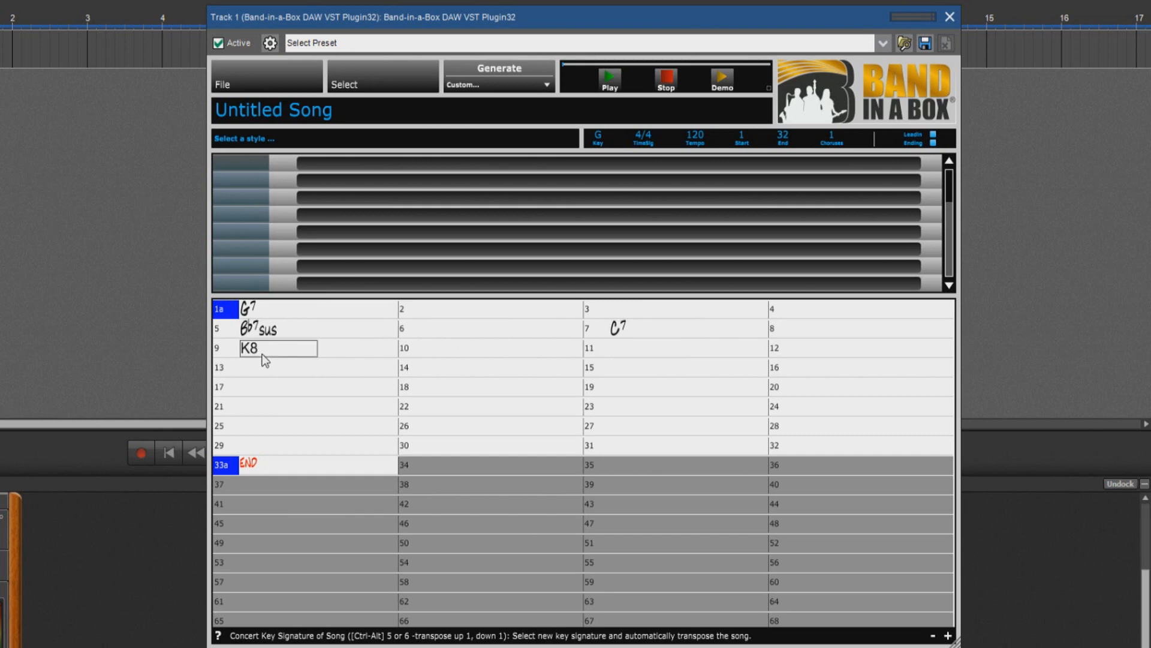
key("Return")
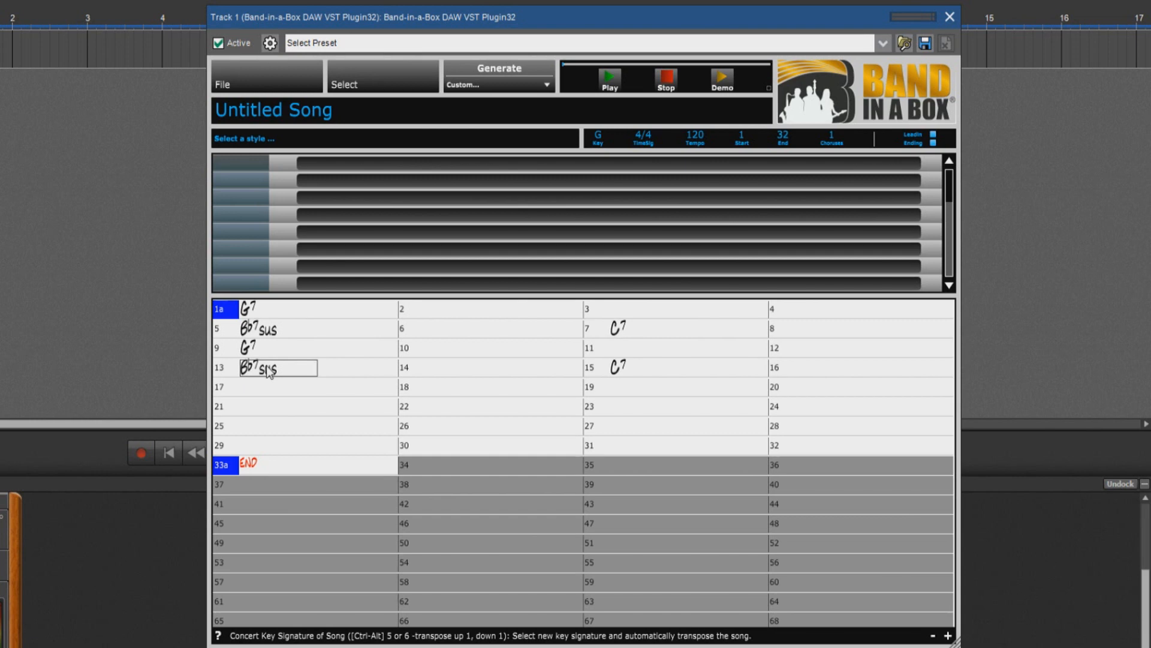
left_click(218, 351)
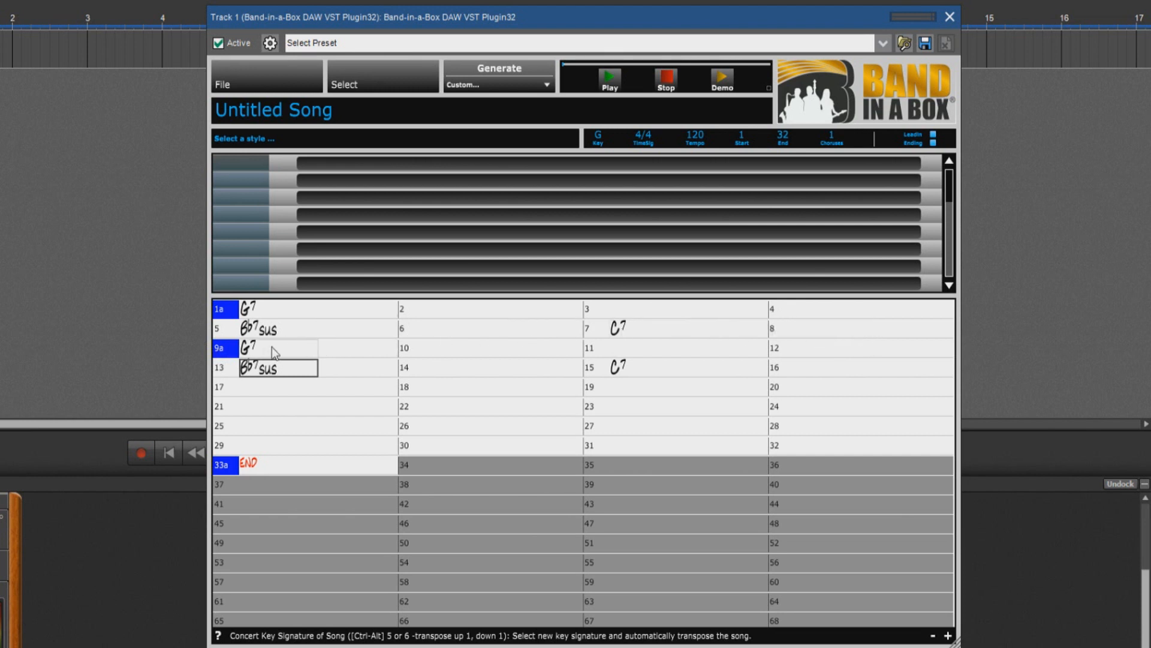
Step: Mark bar 17 as part b and enter Am at bar 17, Dm at bar 19, Am at bar 21 and D7 at bar 23
left_click(258, 389)
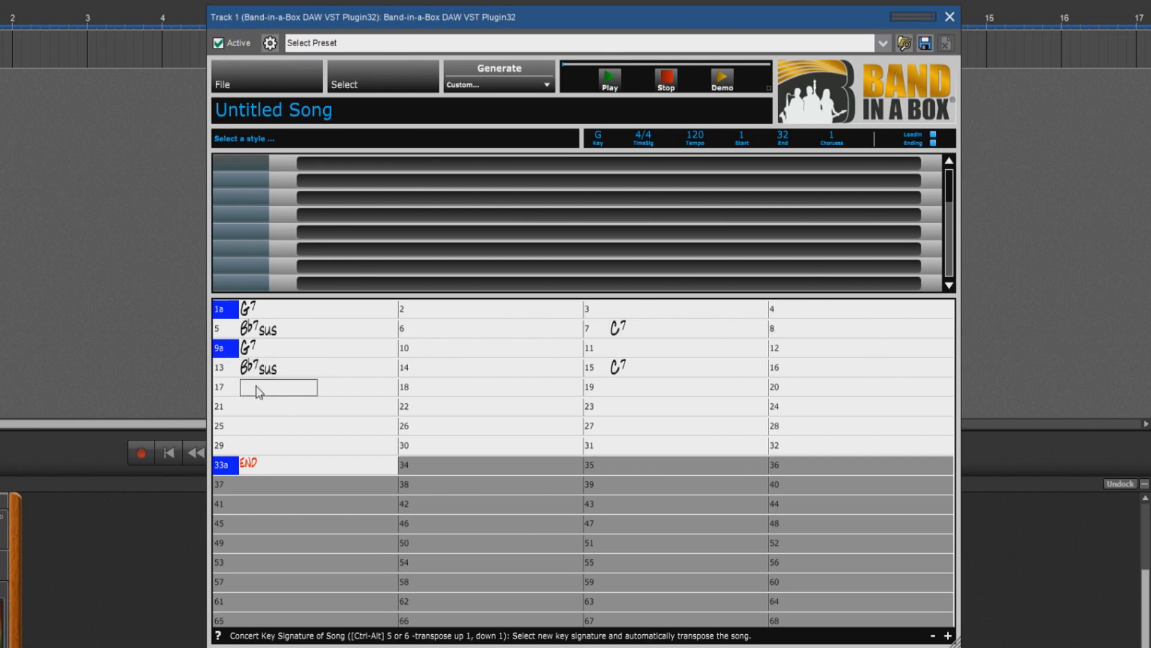
left_click(224, 390)
type("Am")
left_click(625, 388)
type("Dm")
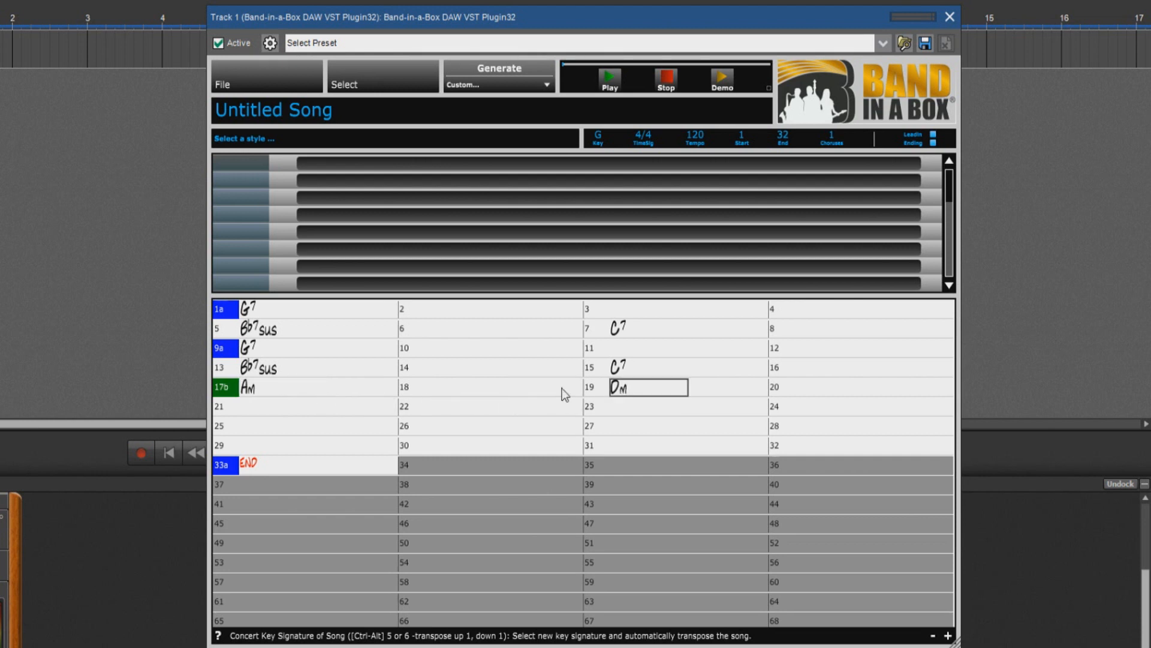
left_click(273, 408)
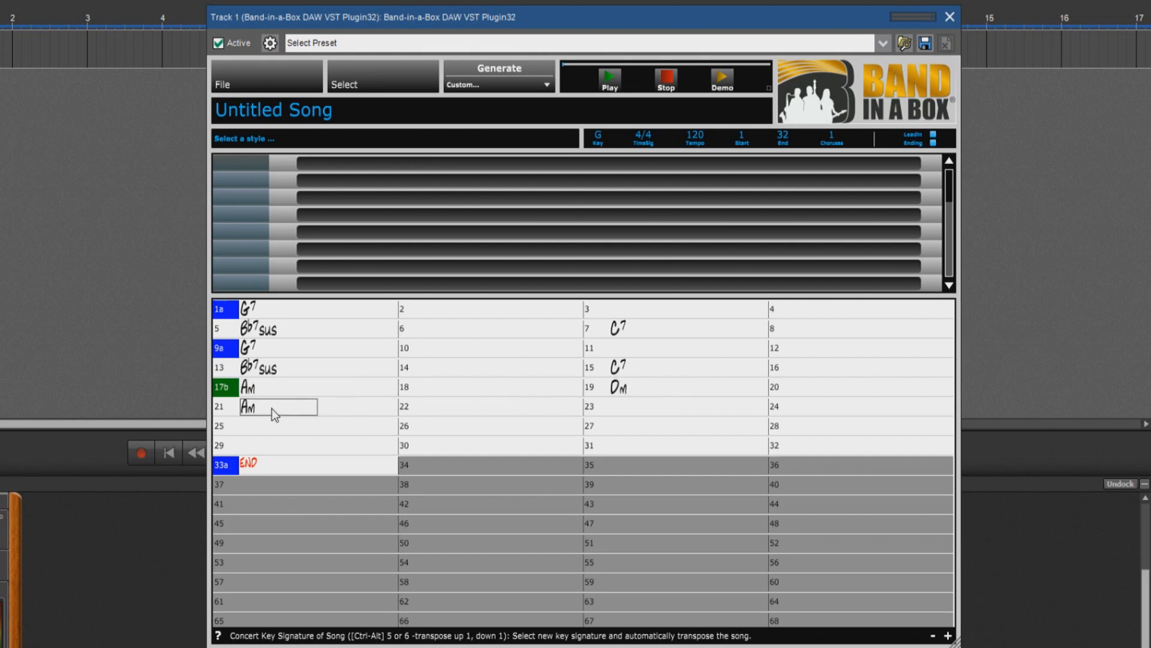
left_click(617, 409)
type("D7")
key("Return")
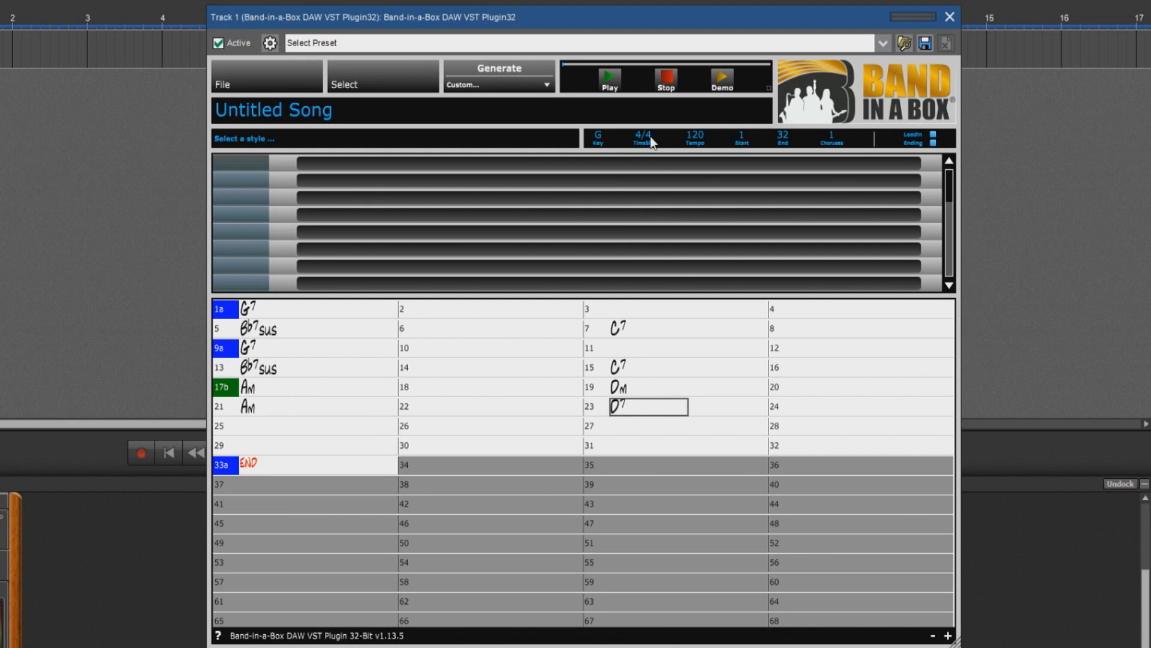
Step: Set the end of the chorus to bar 24 and enter G as the ending chord at bar 25
left_click(783, 135)
type("24")
key("Return")
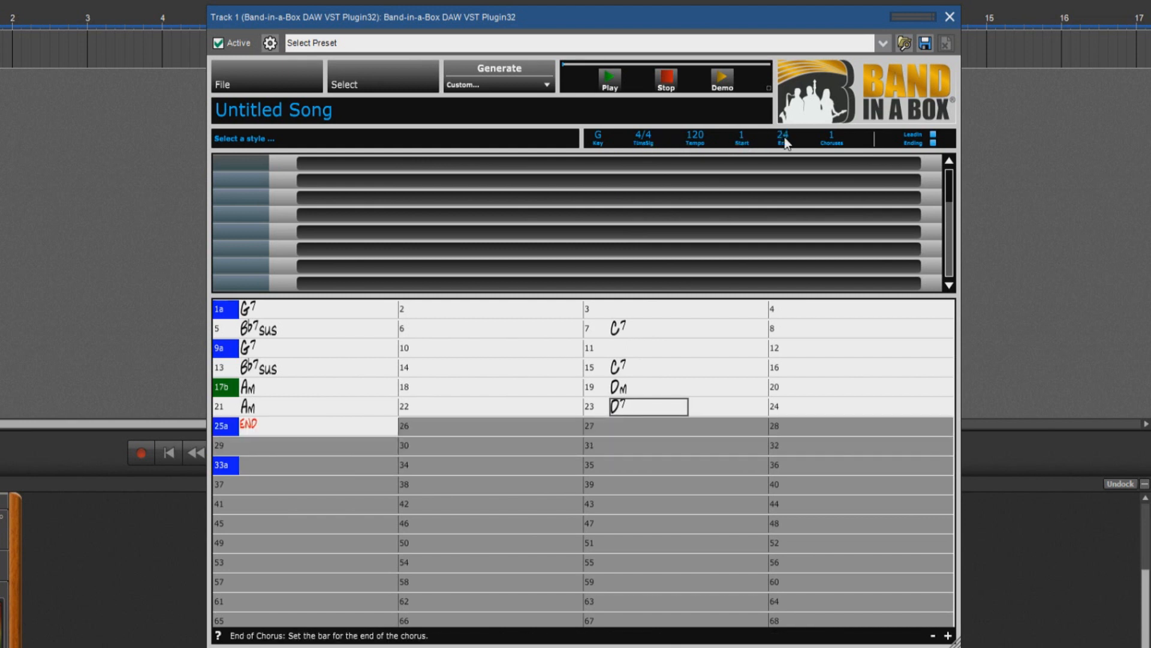
left_click(280, 428)
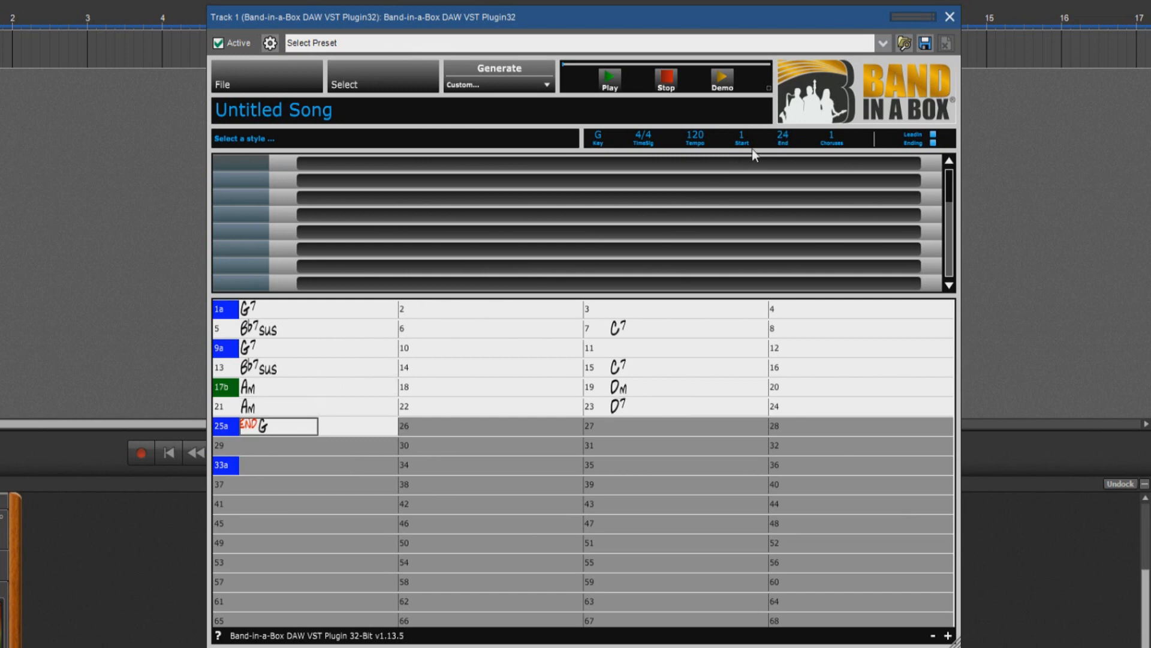
Step: Set the song's number of choruses to 4
left_click(833, 138)
type("4")
key("Return")
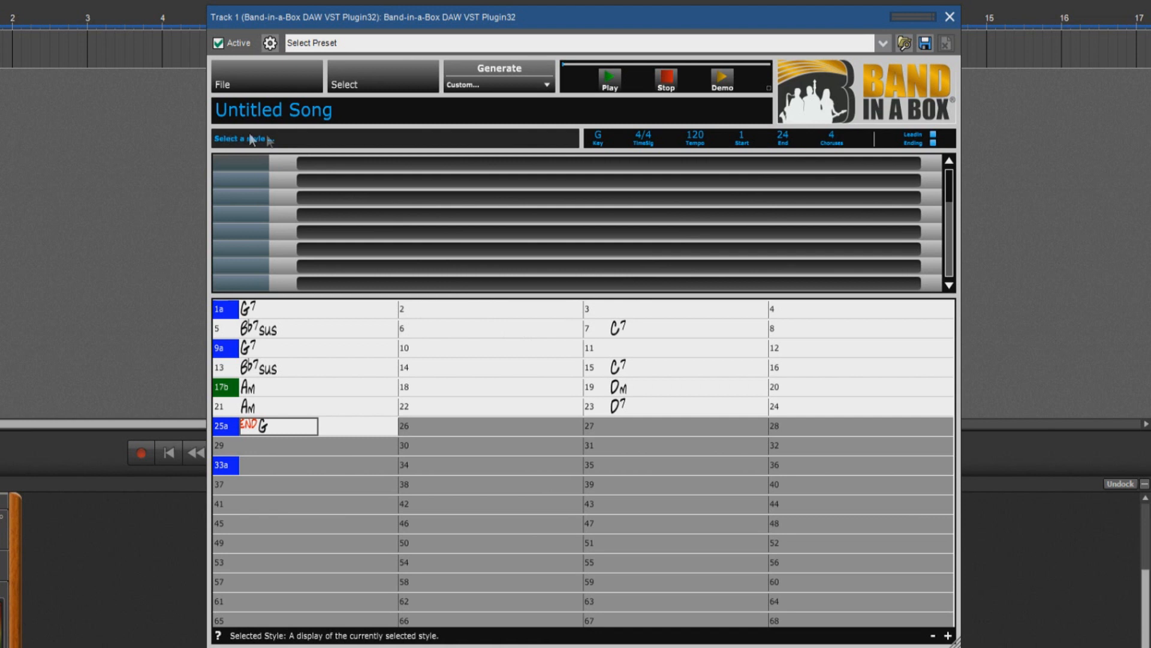
Step: Open the StylePicker and filter the styles by the Everything Jazz category
left_click(358, 71)
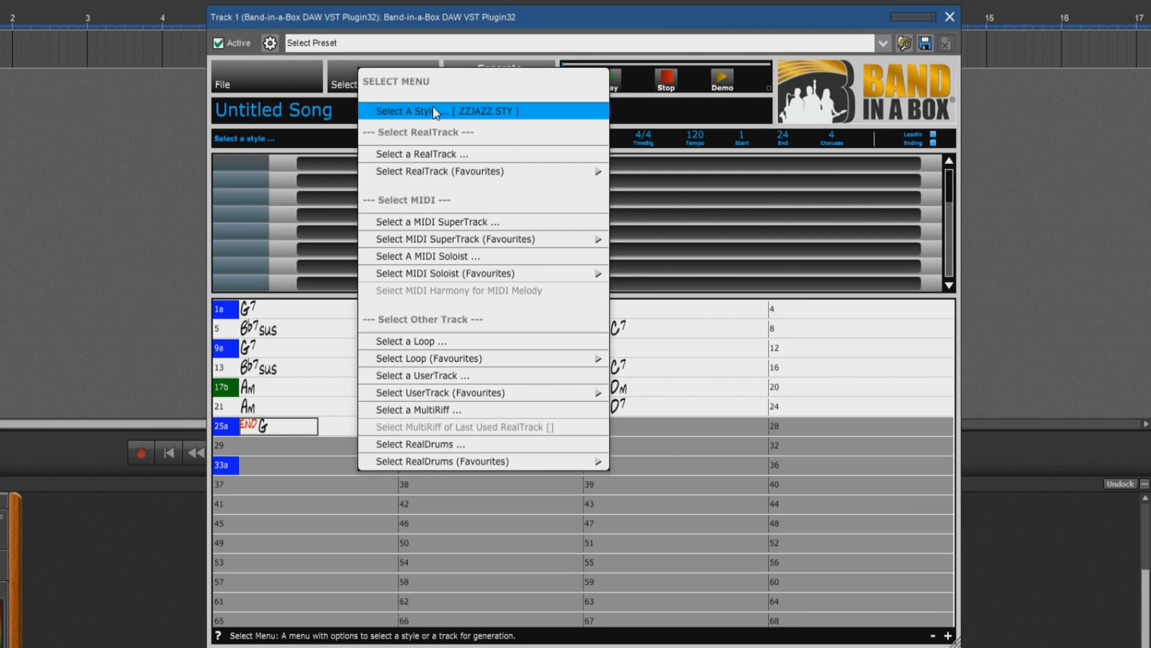
left_click(417, 111)
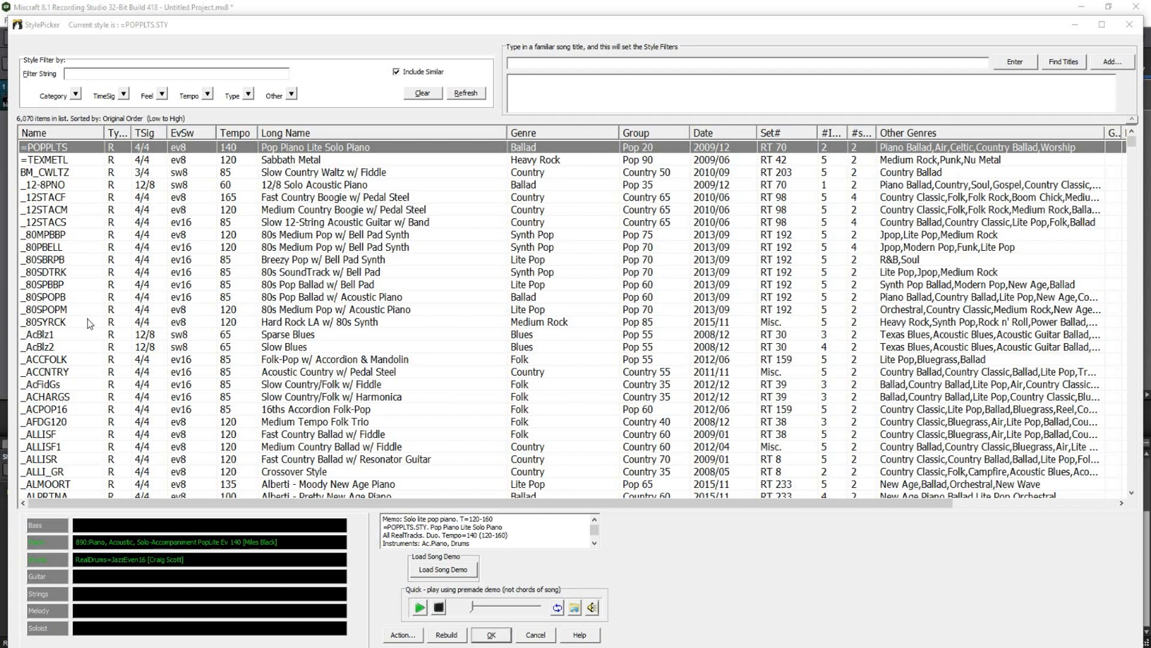
left_click(79, 95)
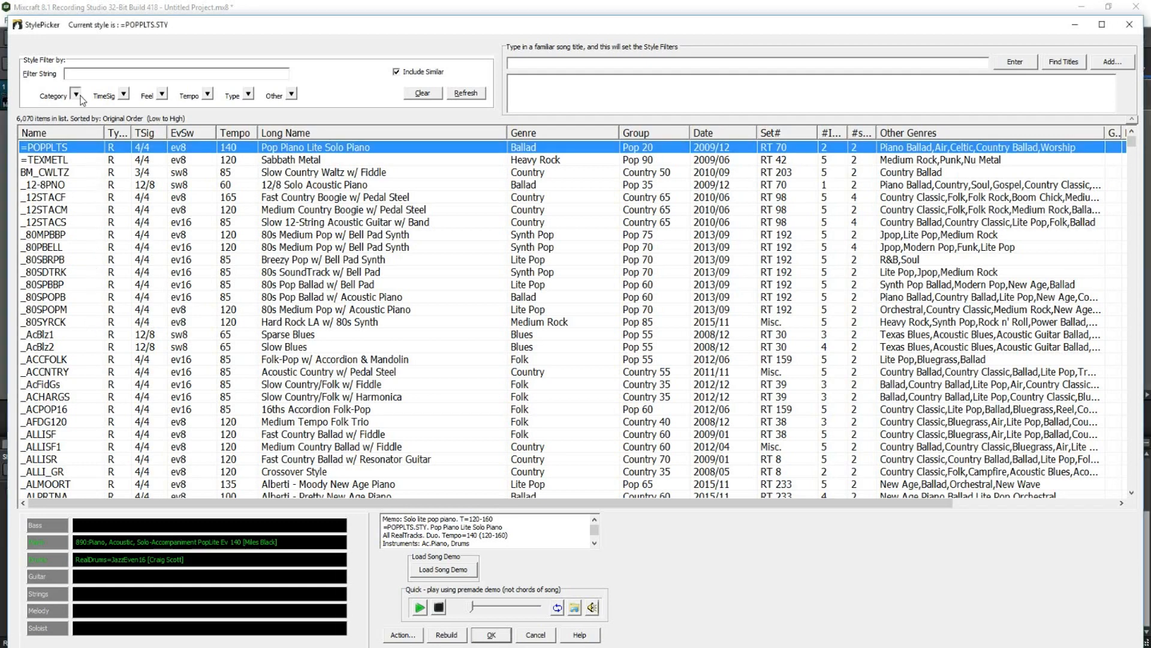
left_click(102, 146)
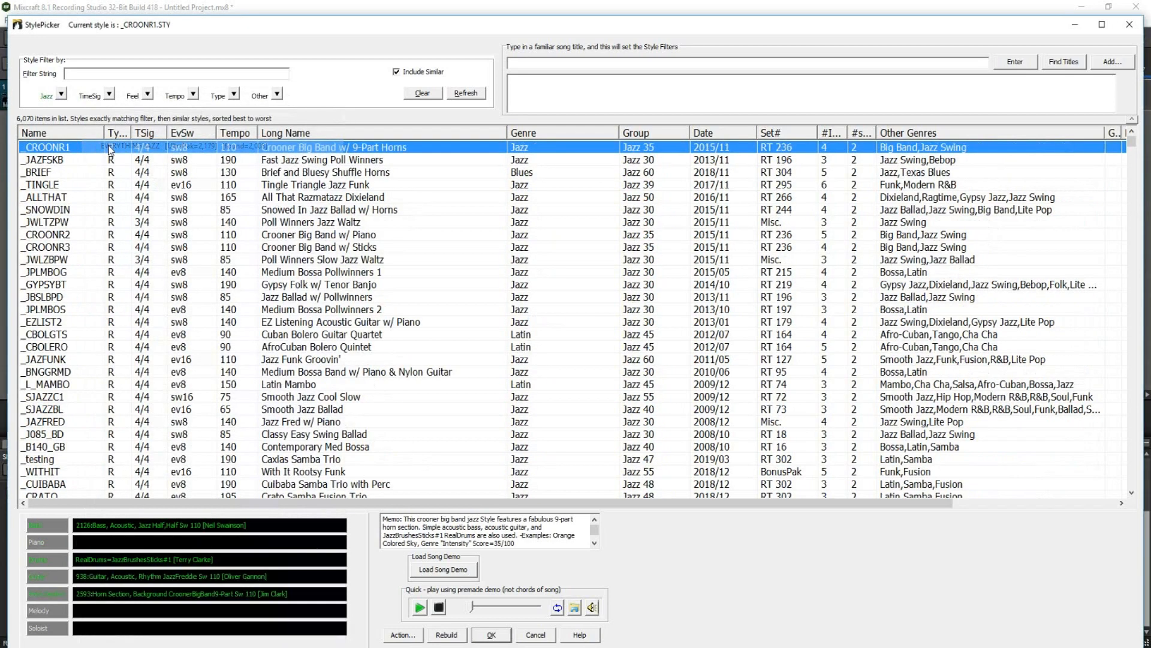
Step: Audition the jazz styles _CROONR1, _JPLMBOG and _JAZFRED
double_click(77, 148)
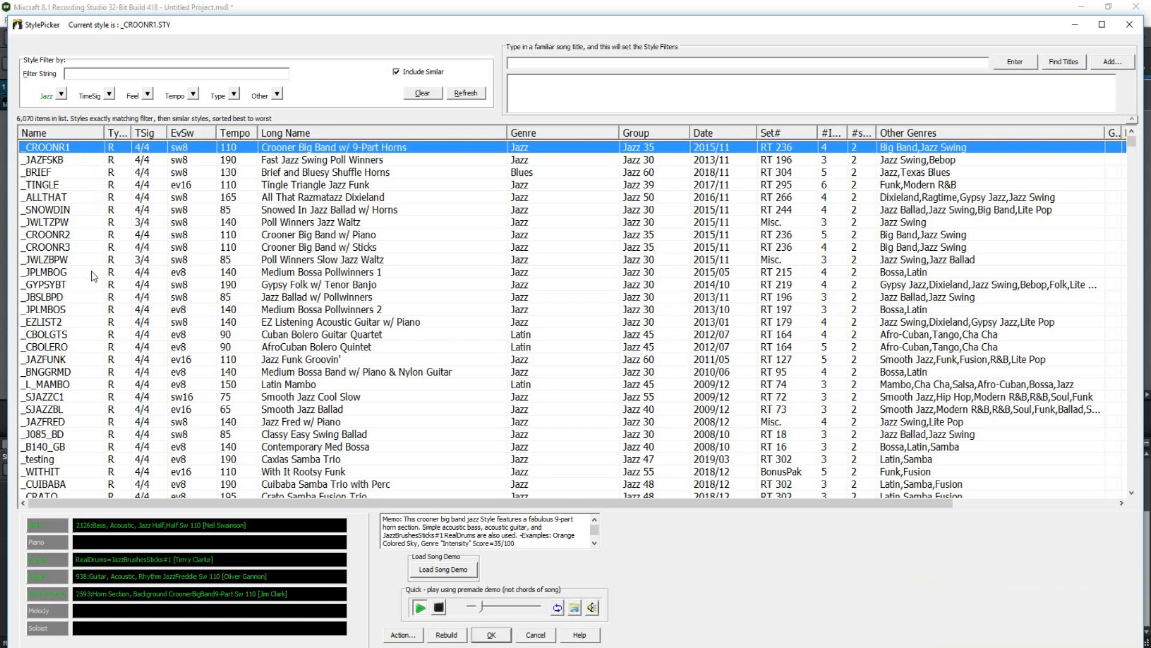
left_click(93, 273)
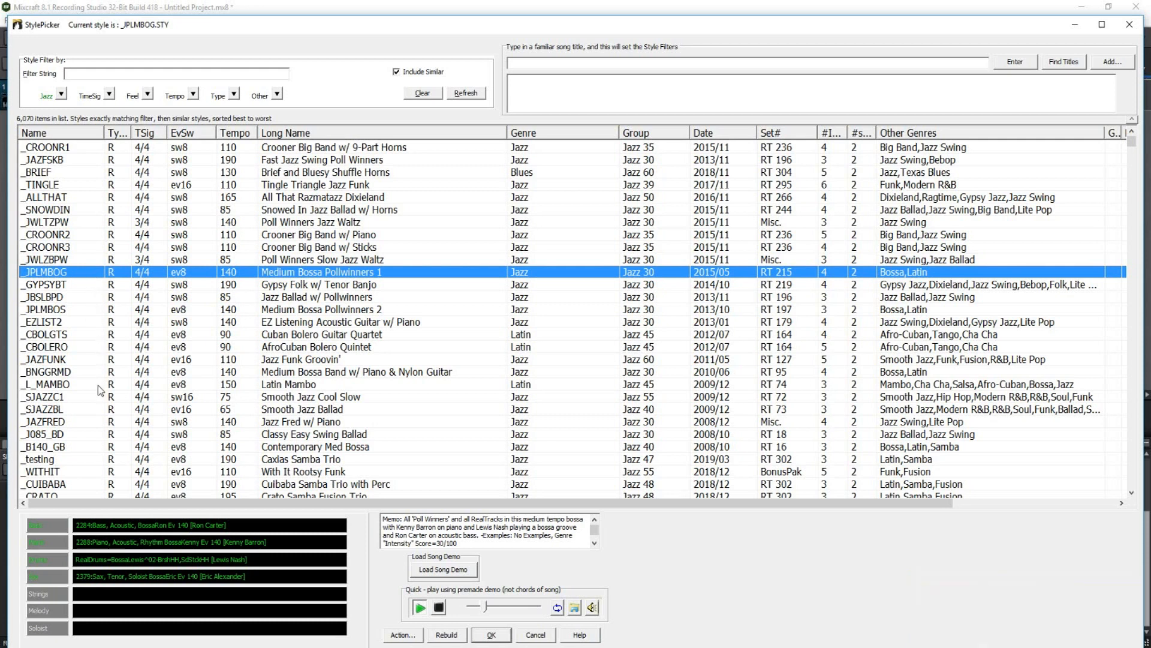
left_click(93, 422)
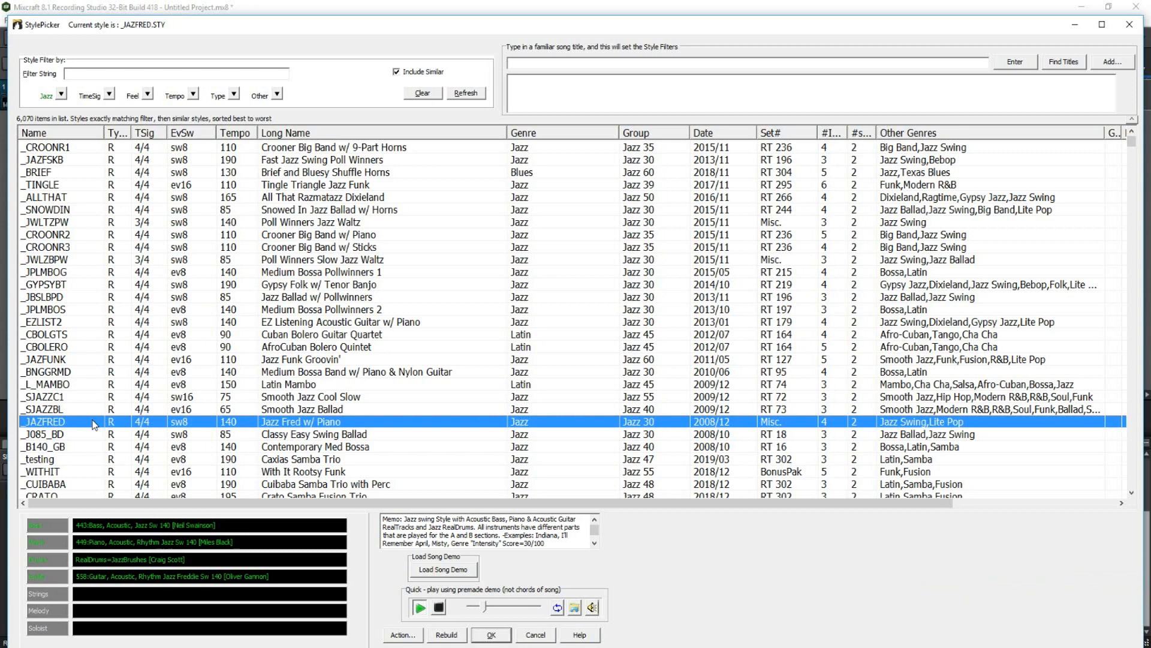
Step: Filter the styles by the Medium Rock category and audition _HROCKLA, _NRTROCK and _FREEBIE
left_click(62, 94)
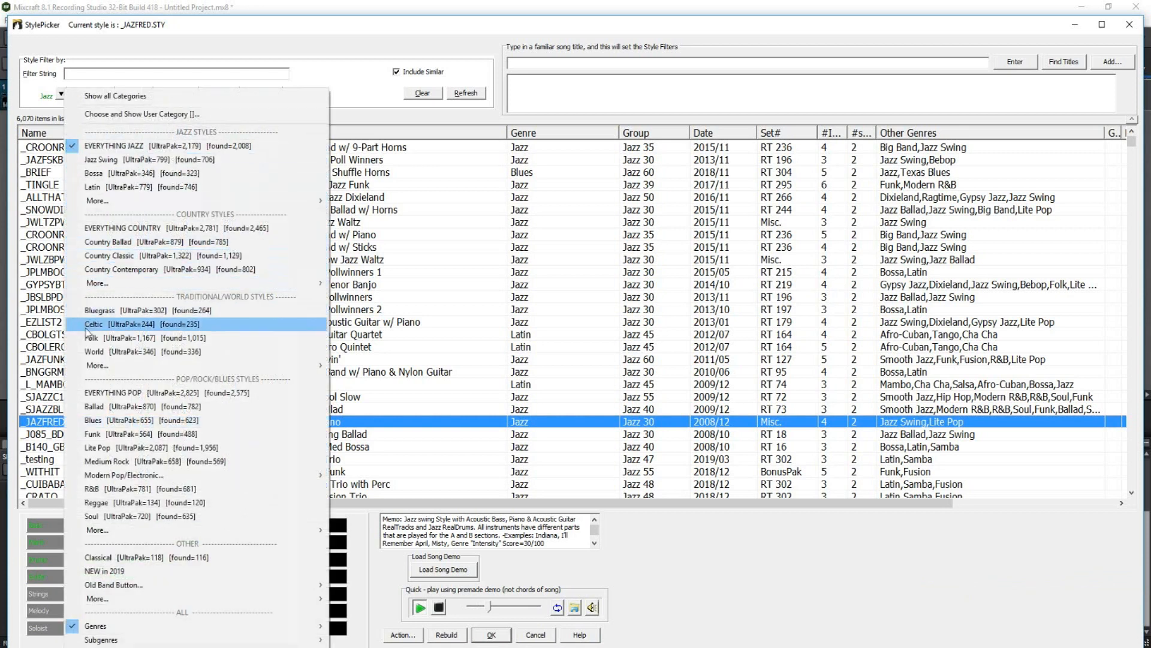
left_click(110, 462)
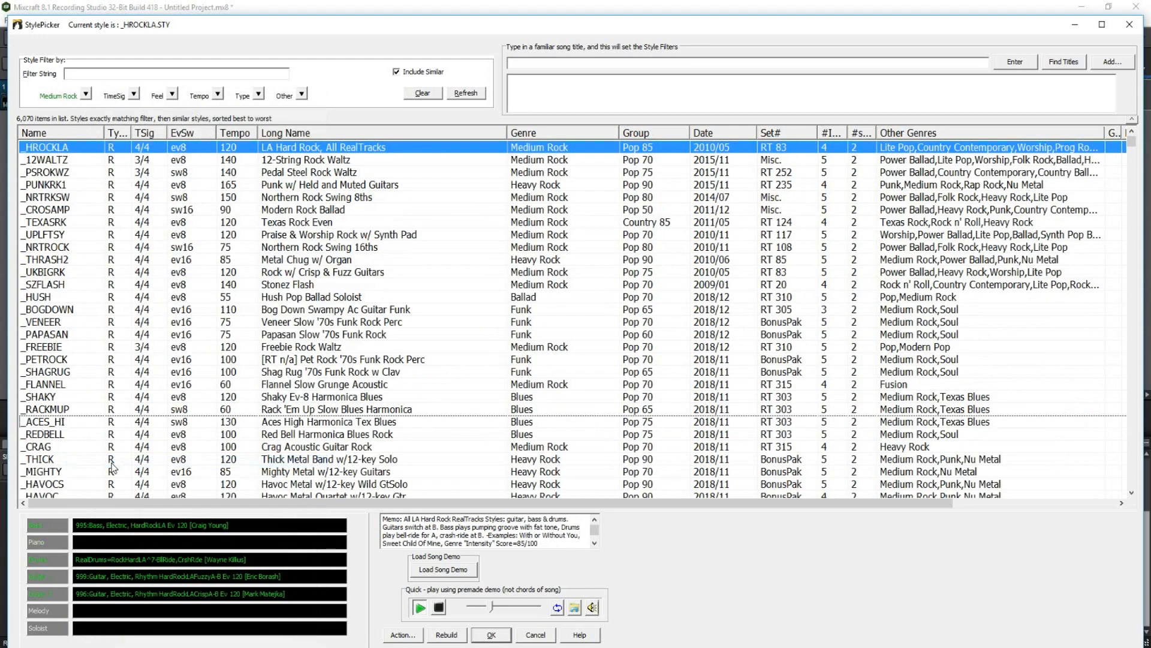
double_click(85, 150)
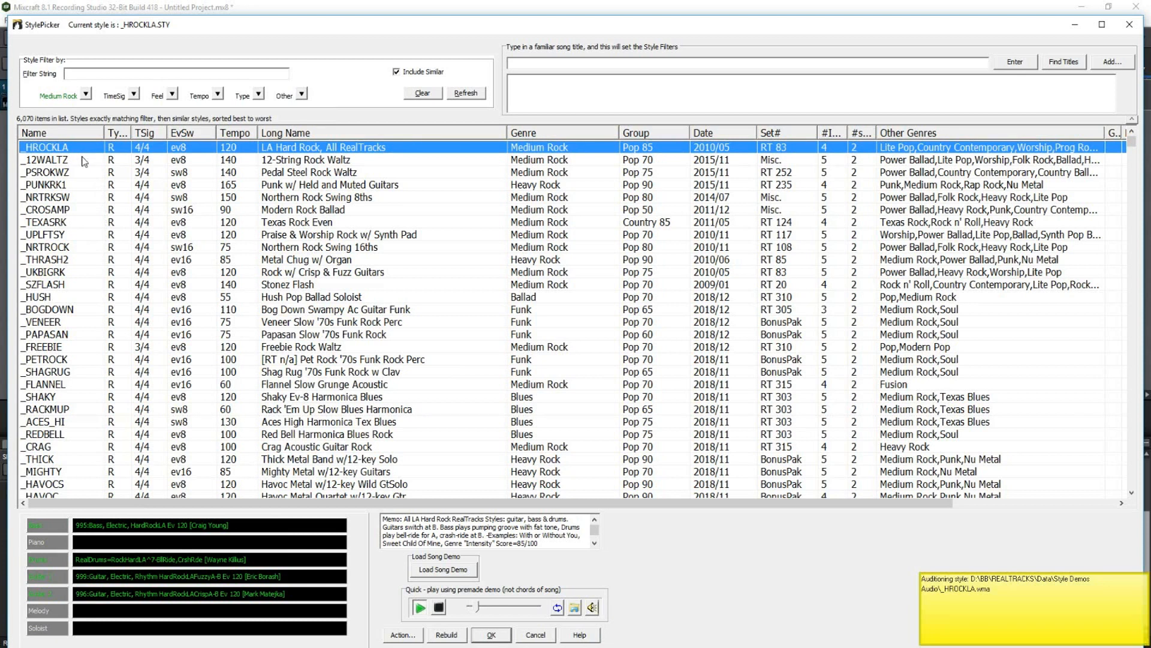
left_click(77, 248)
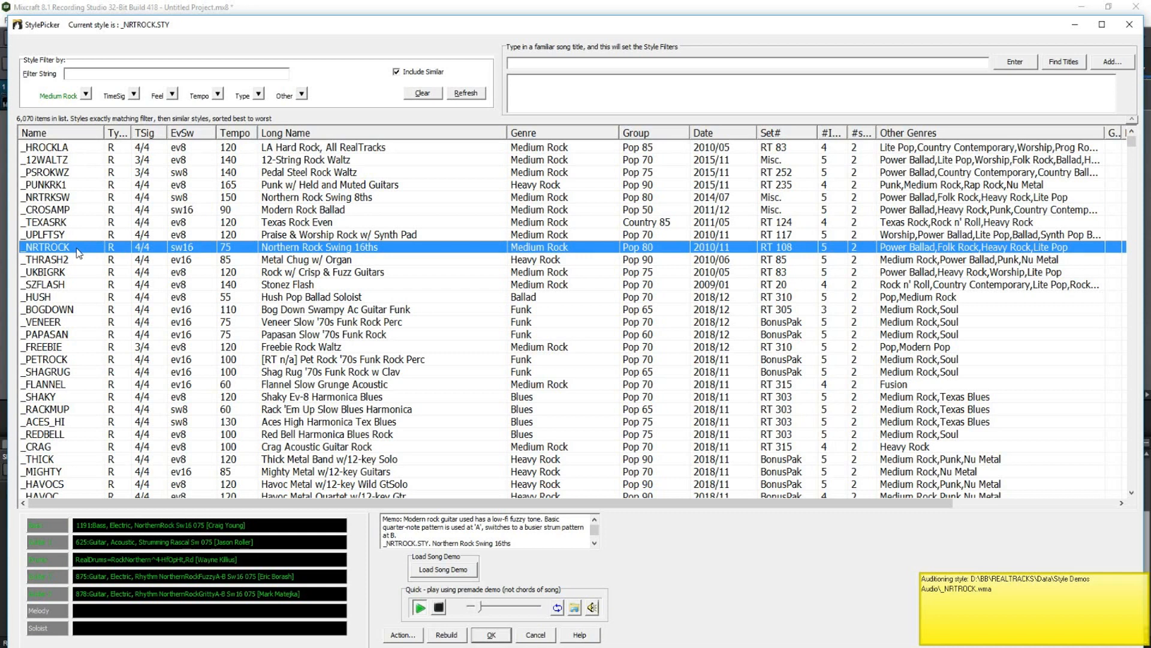
left_click(87, 348)
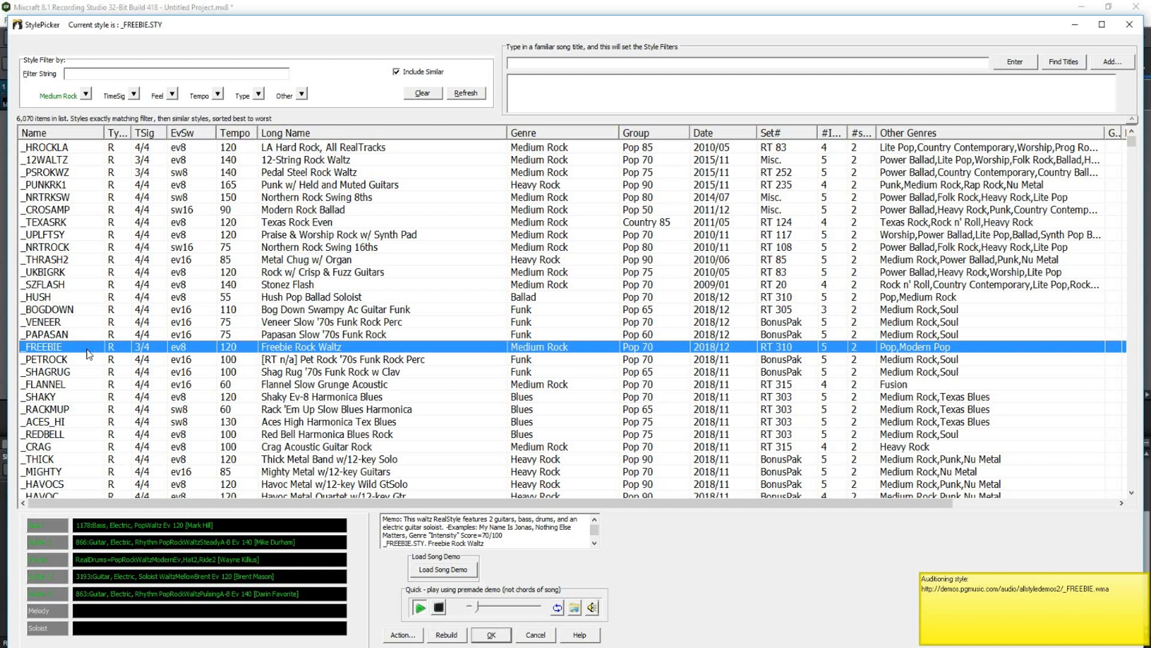
Step: Filter the styles by the Everything Country category
left_click(86, 95)
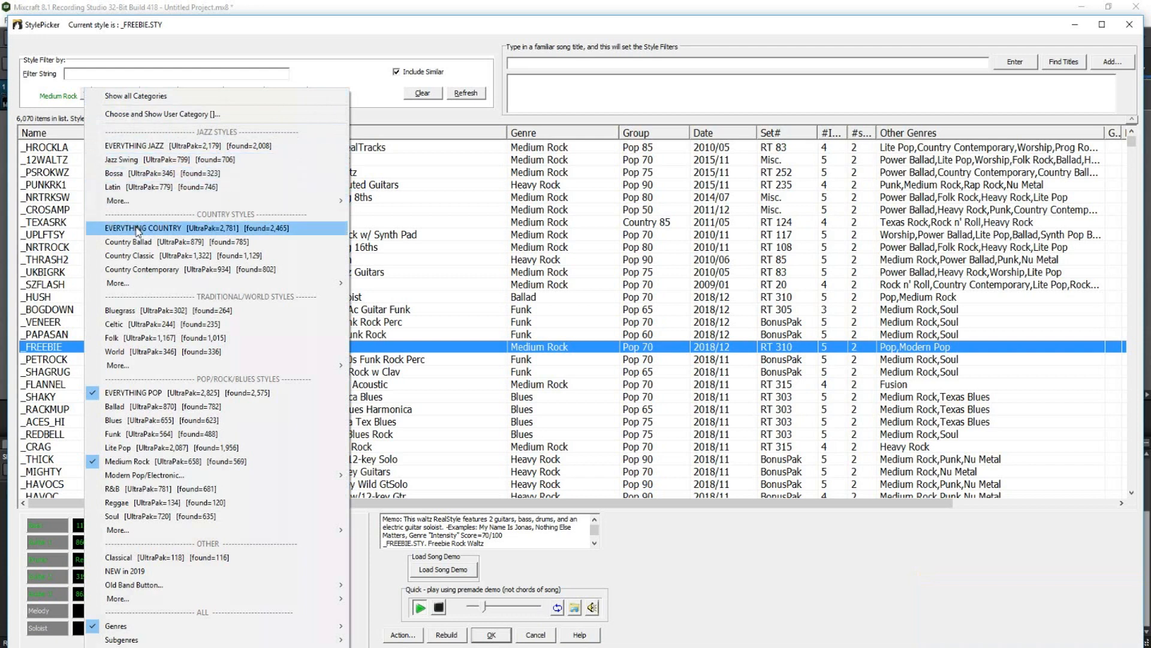
left_click(159, 228)
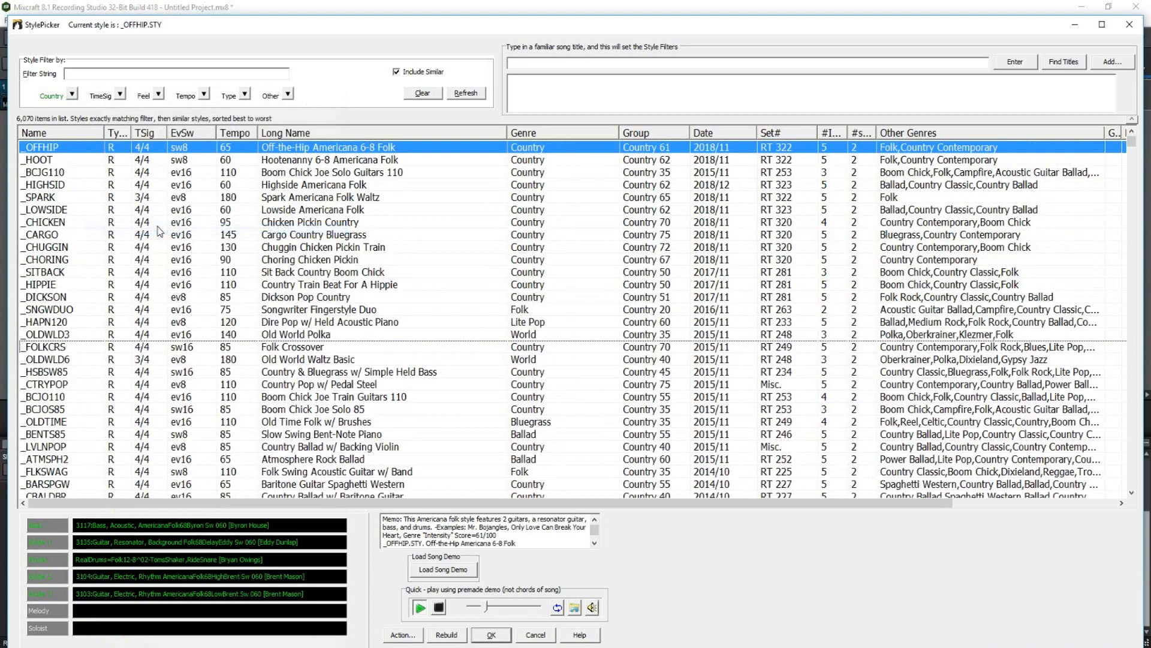
Step: Audition the country styles _OFFHIP, _CHICKEN, _DICKSON and _OLDWLD6
left_click(93, 153)
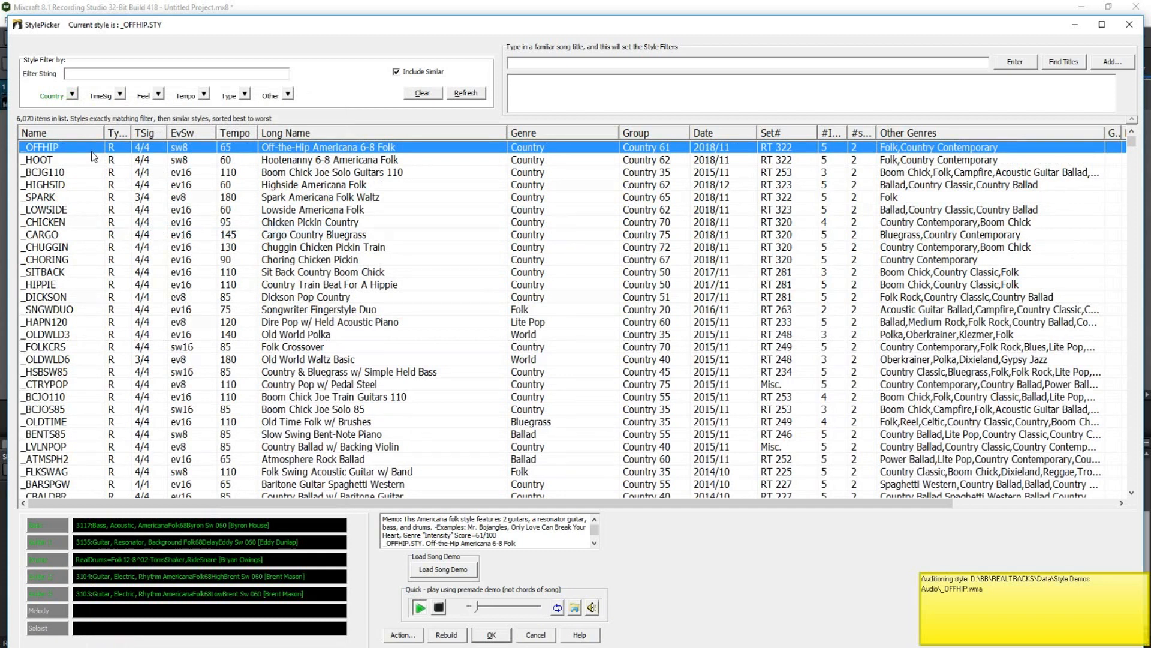
left_click(94, 223)
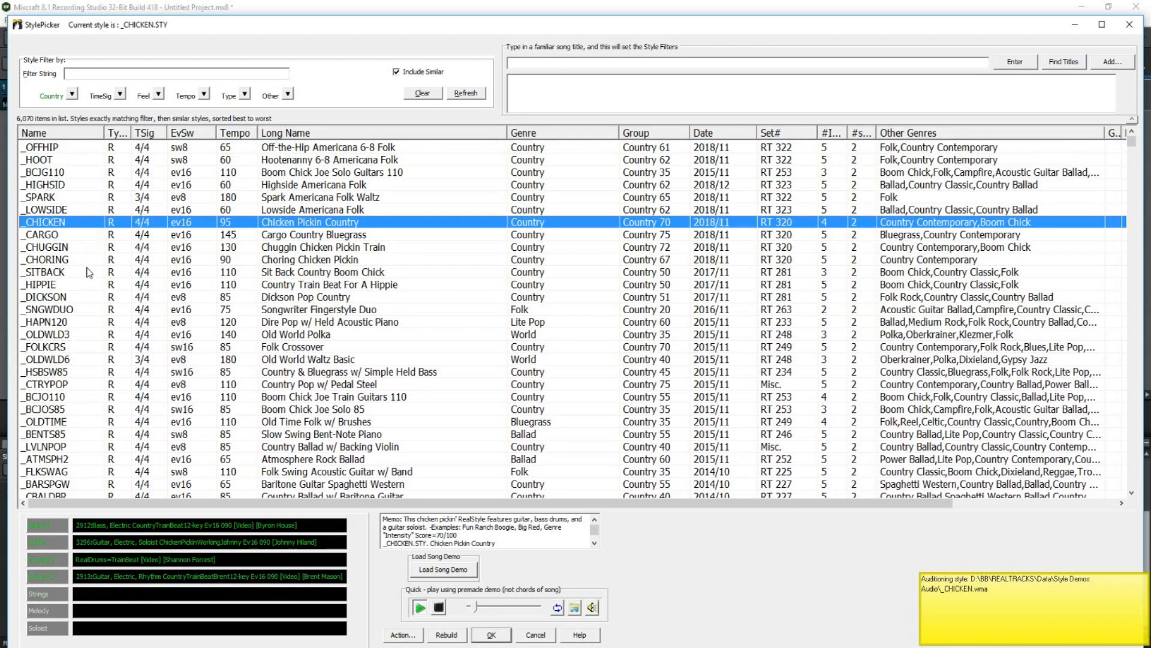
left_click(86, 302)
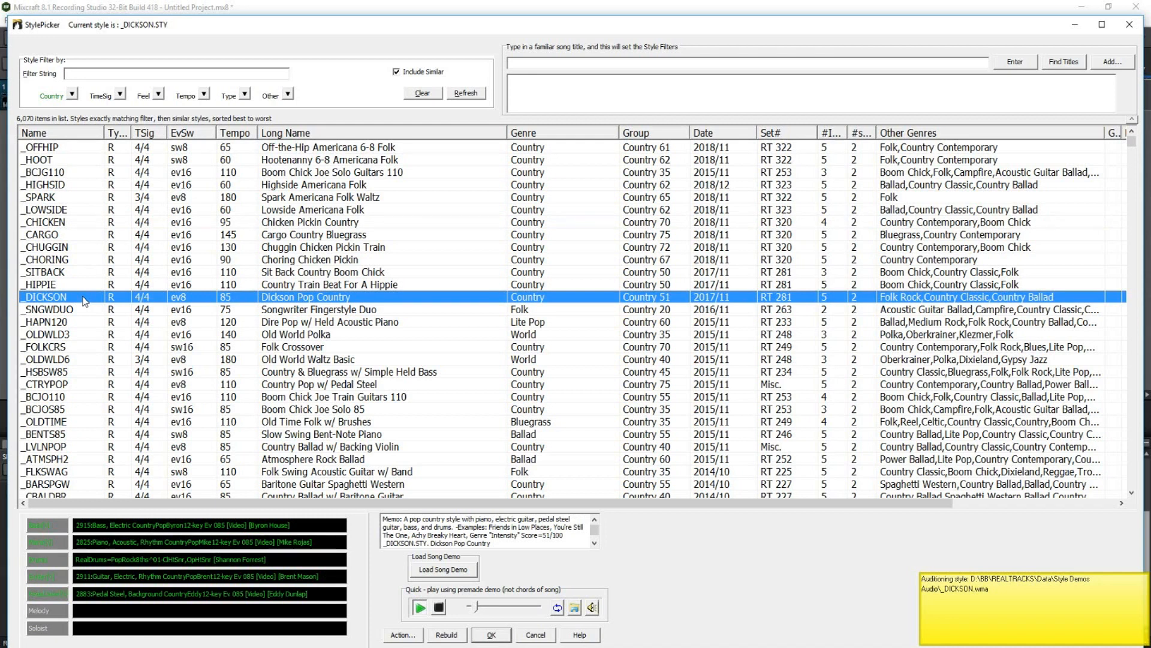
left_click(85, 362)
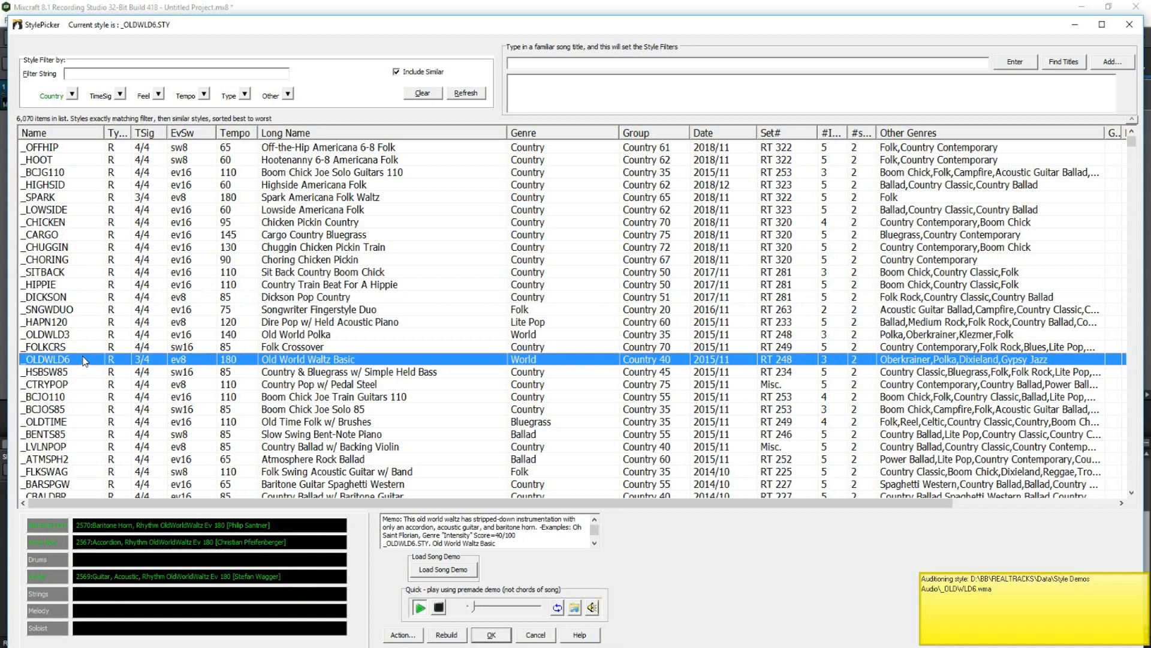
Step: Filter the styles by the Funk category and audition _SOULFUL and _EVFNK60
left_click(72, 94)
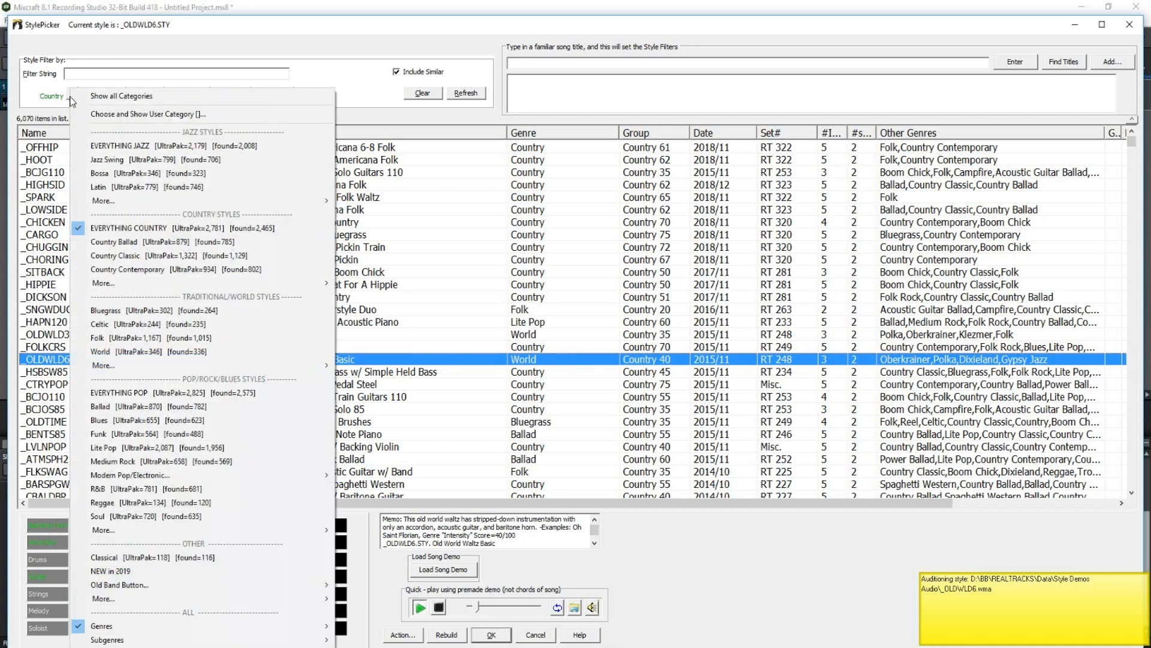
left_click(100, 436)
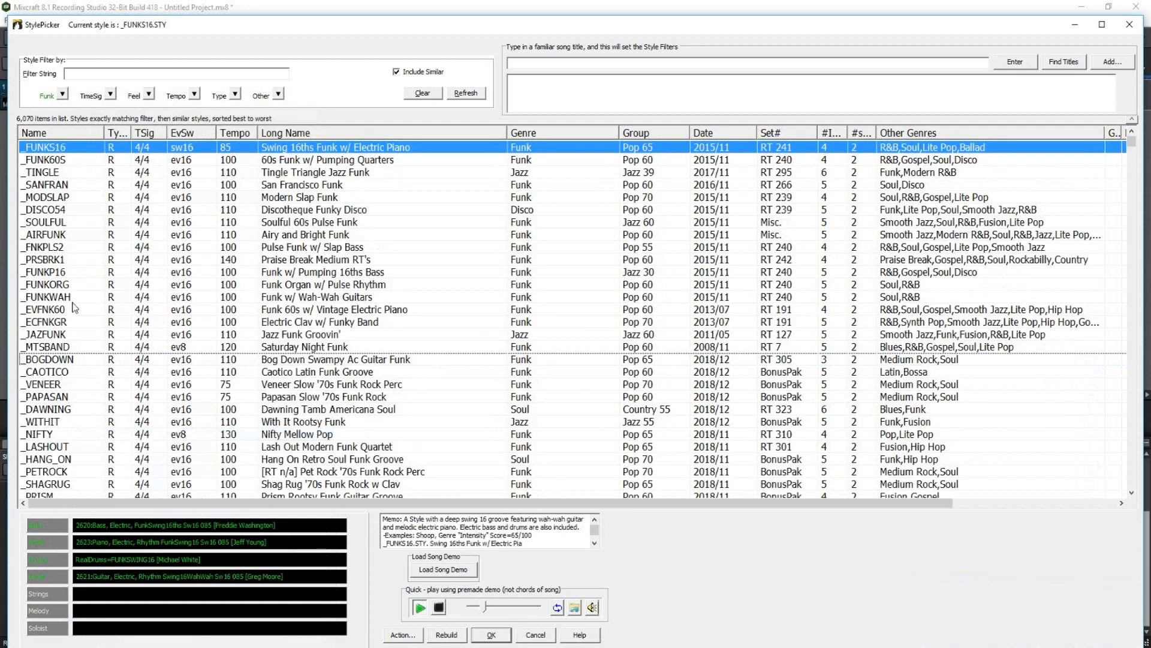
left_click(60, 224)
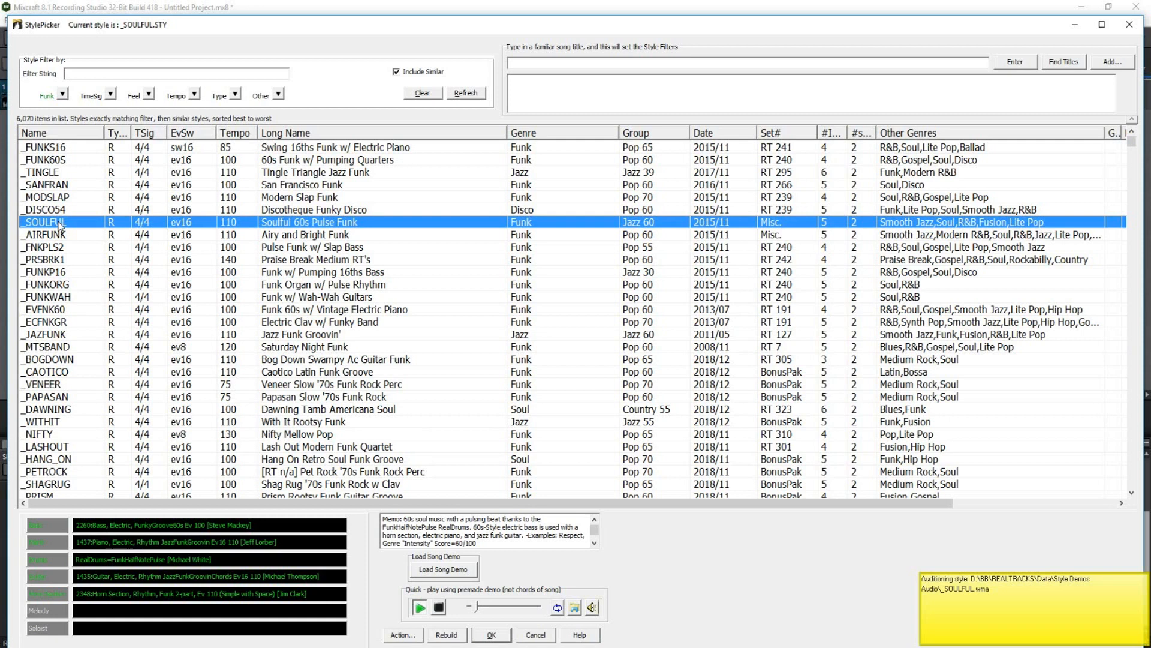
left_click(74, 311)
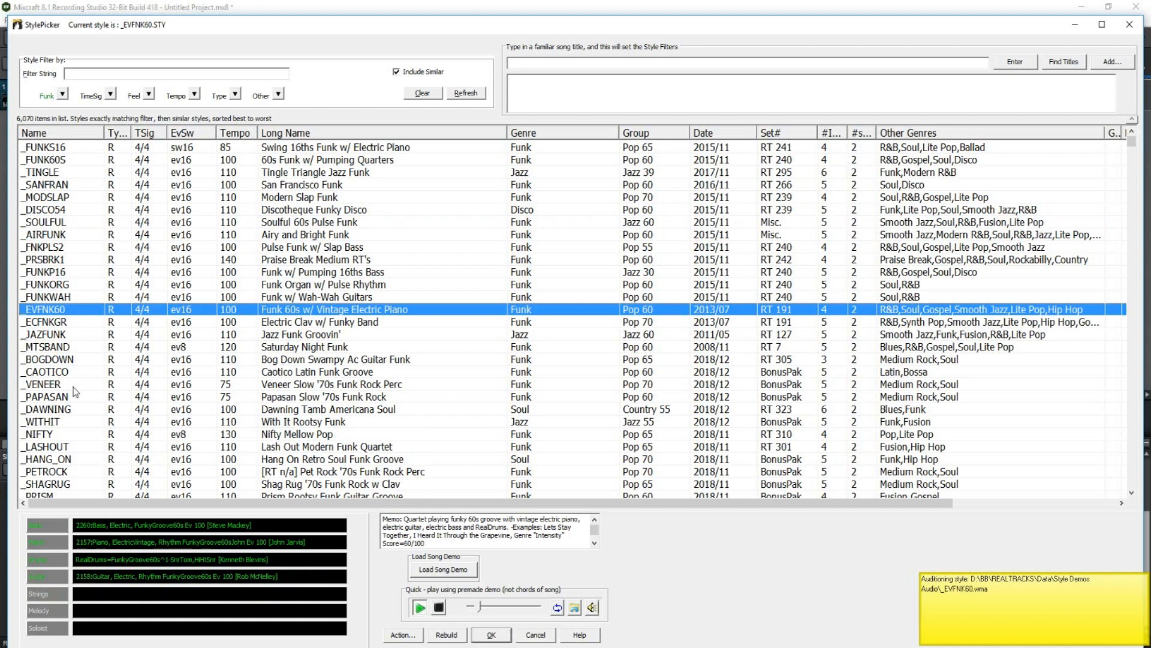
Step: Audition the funk style _LASHOUT and apply it to the song
left_click(71, 448)
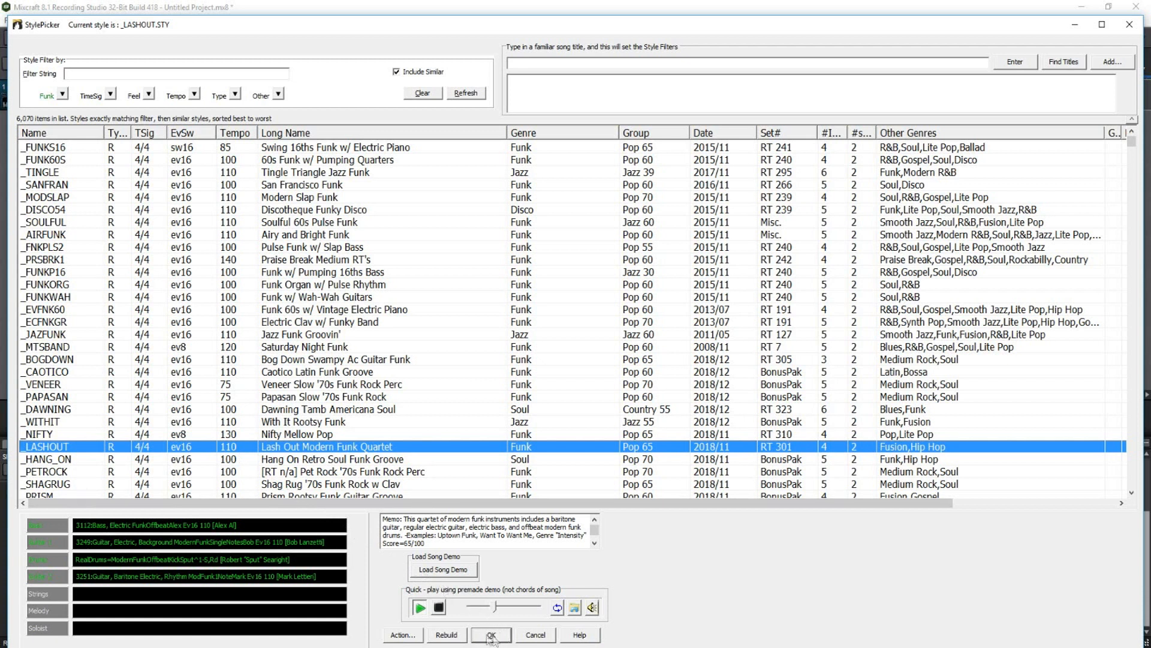
left_click(491, 634)
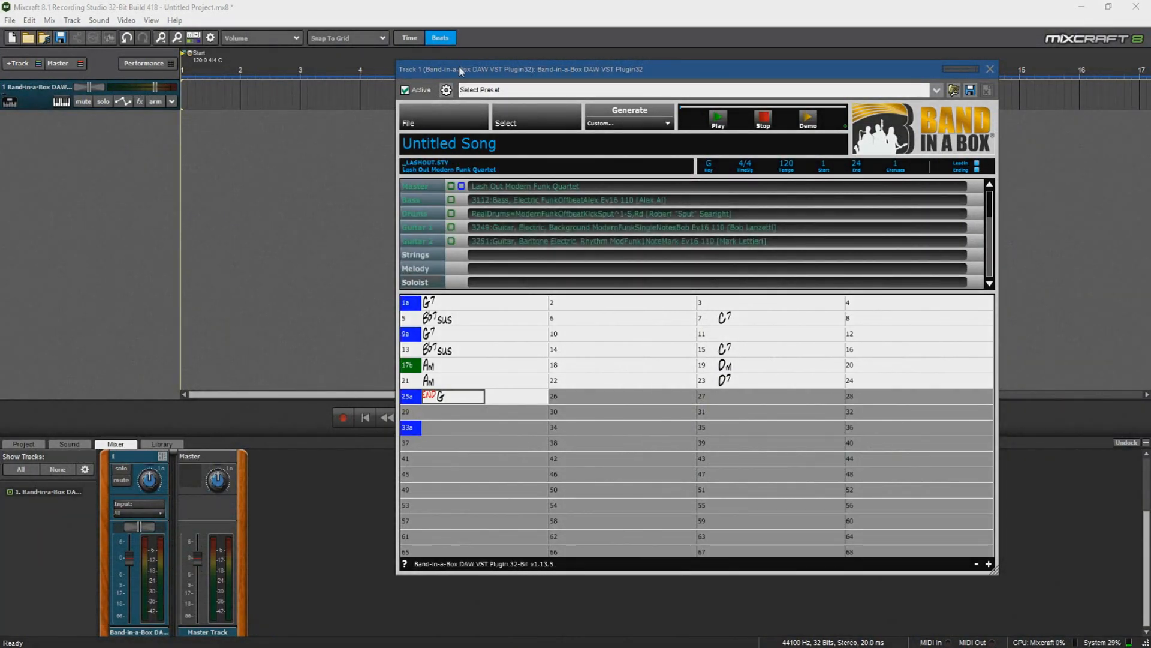
Step: Uncover the transport display behind the plugin window and set the Mixcraft project tempo to 114
left_click_drag(460, 71, 759, 66)
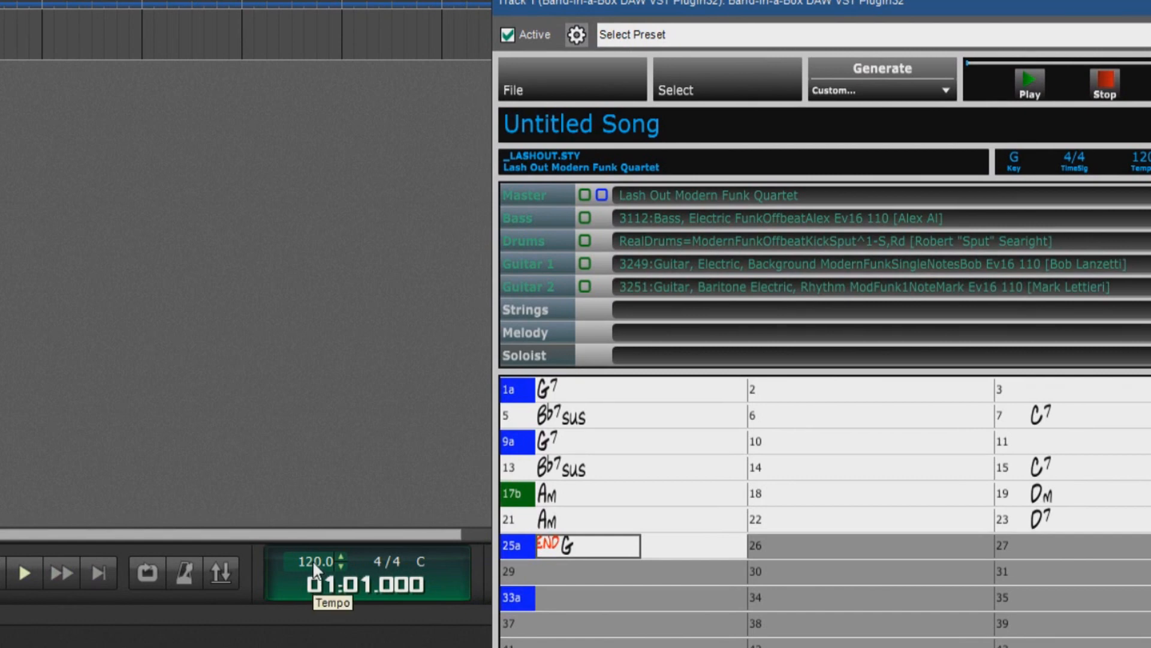
double_click(312, 560)
type("114")
key("Return")
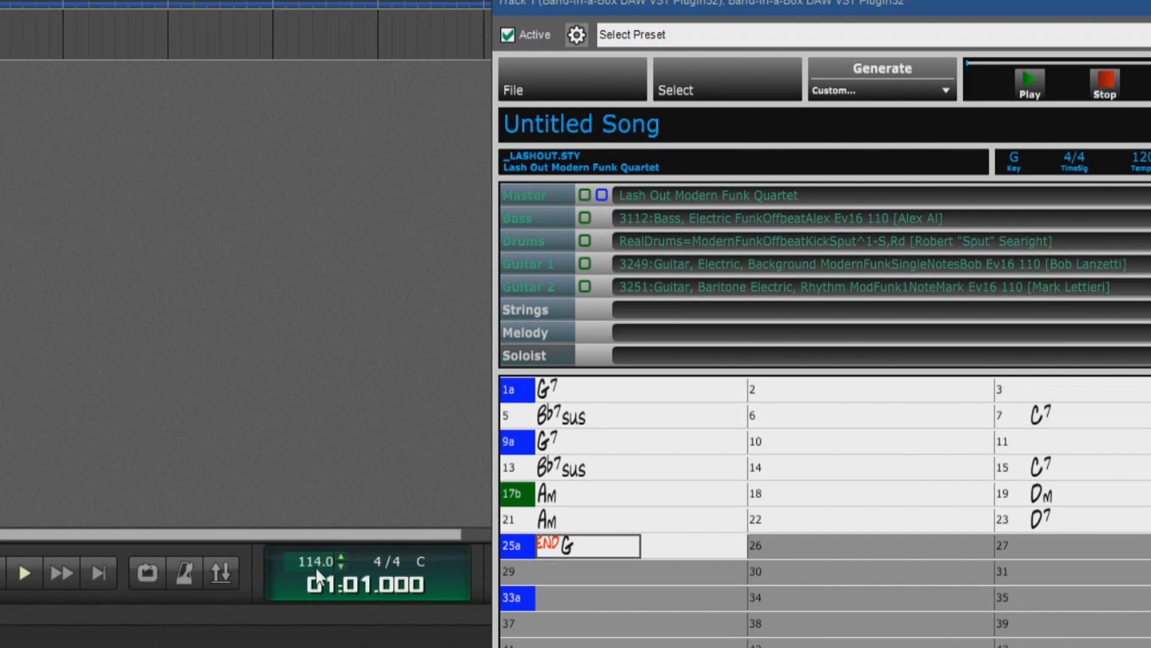
Step: Set the song tempo in the Band-in-a-Box plugin to 114
left_click_drag(742, 5, 321, 0)
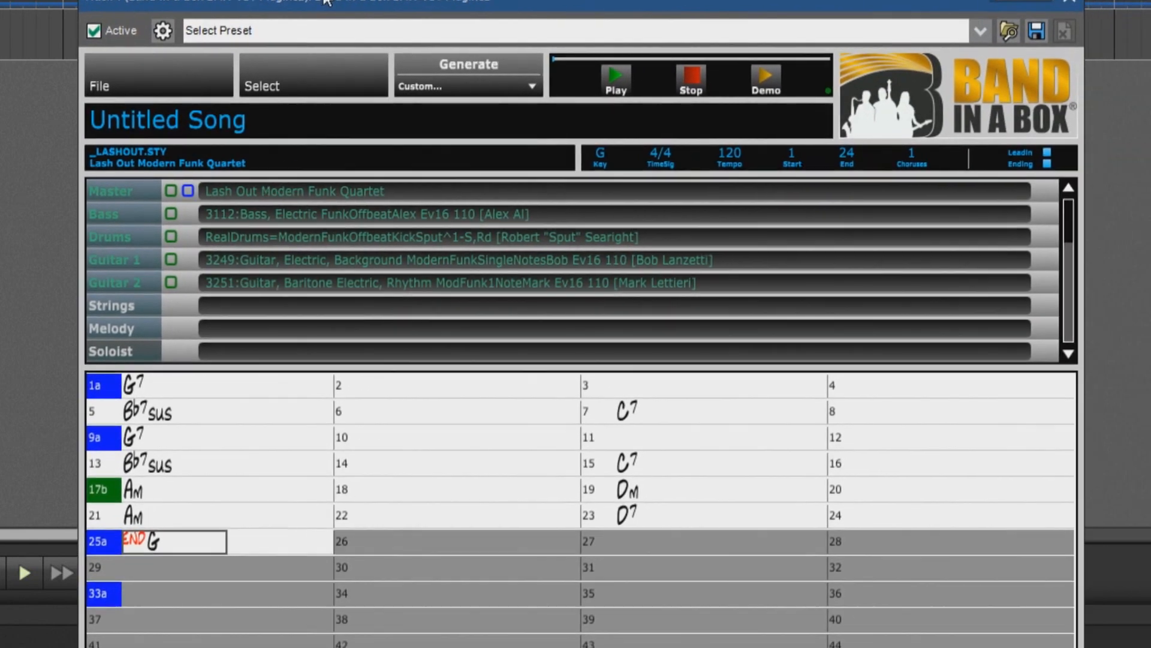
left_click(723, 151)
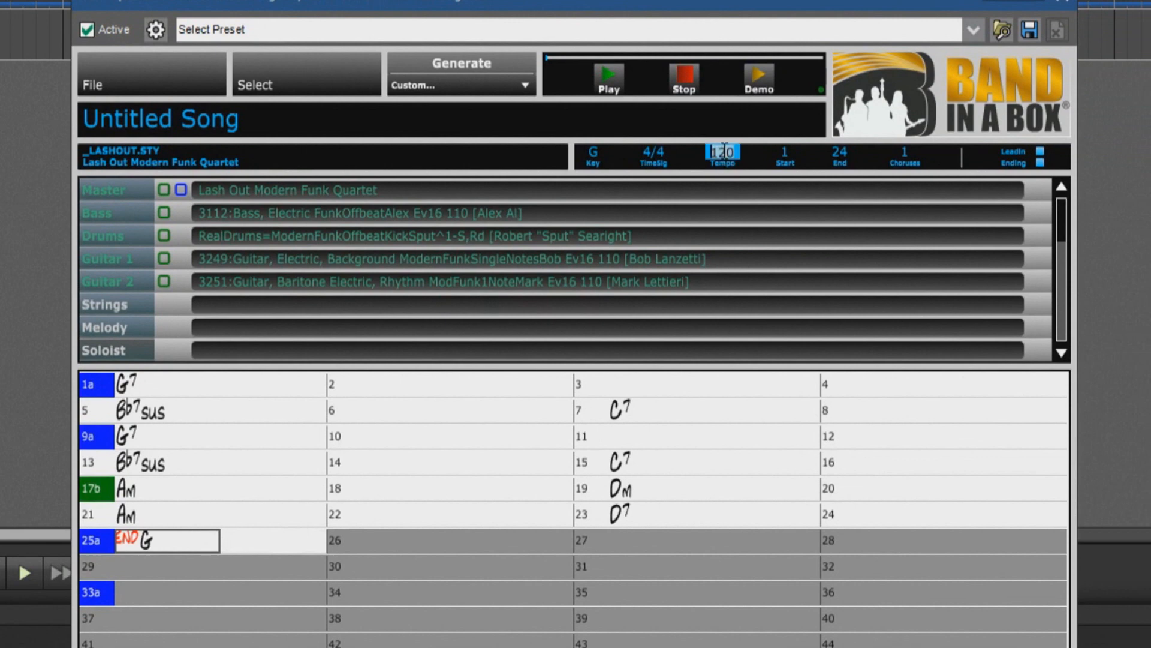
type("114")
Step: Generate the style tracks for the song and play the arrangement inside the plugin
left_click(524, 85)
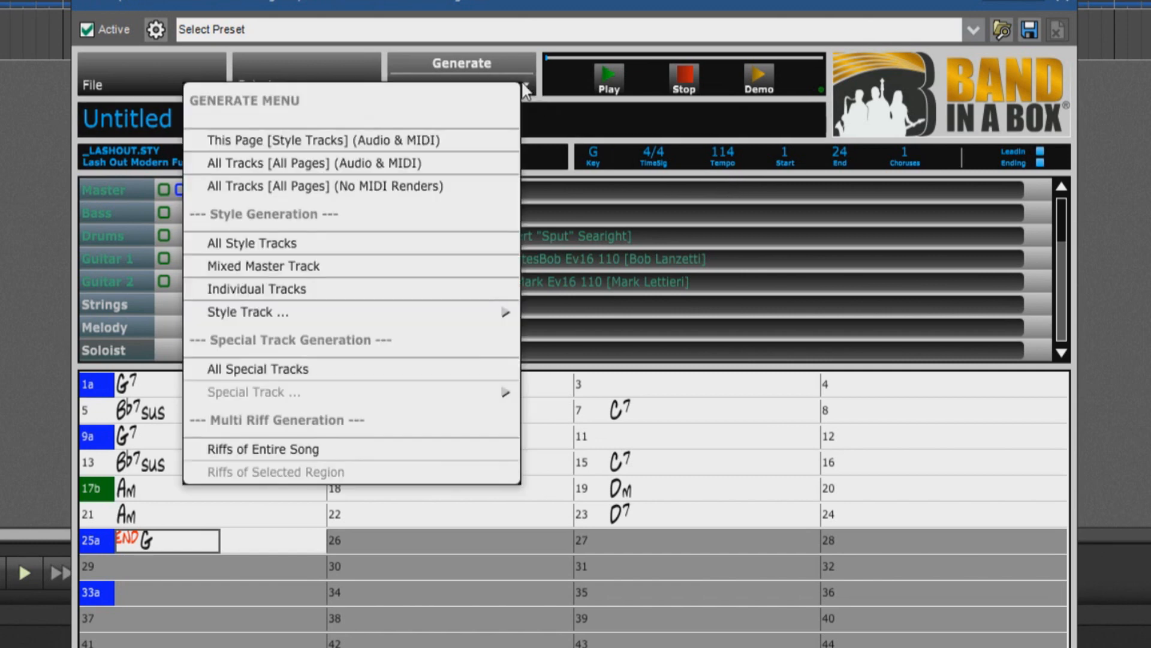
left_click(494, 51)
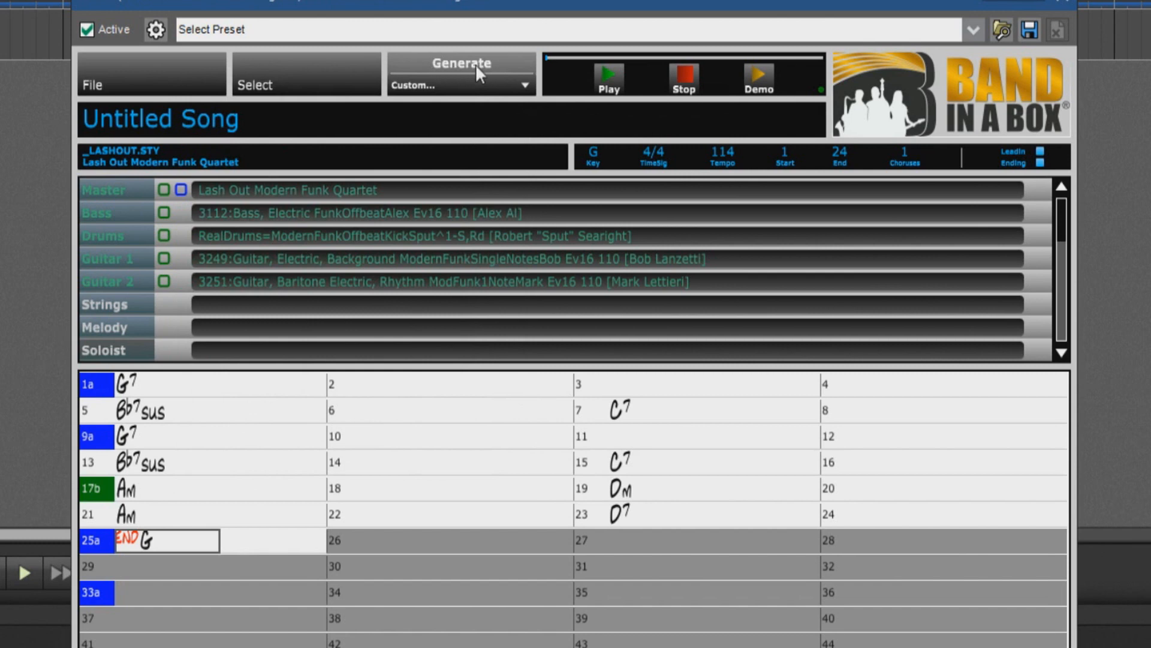
left_click(453, 62)
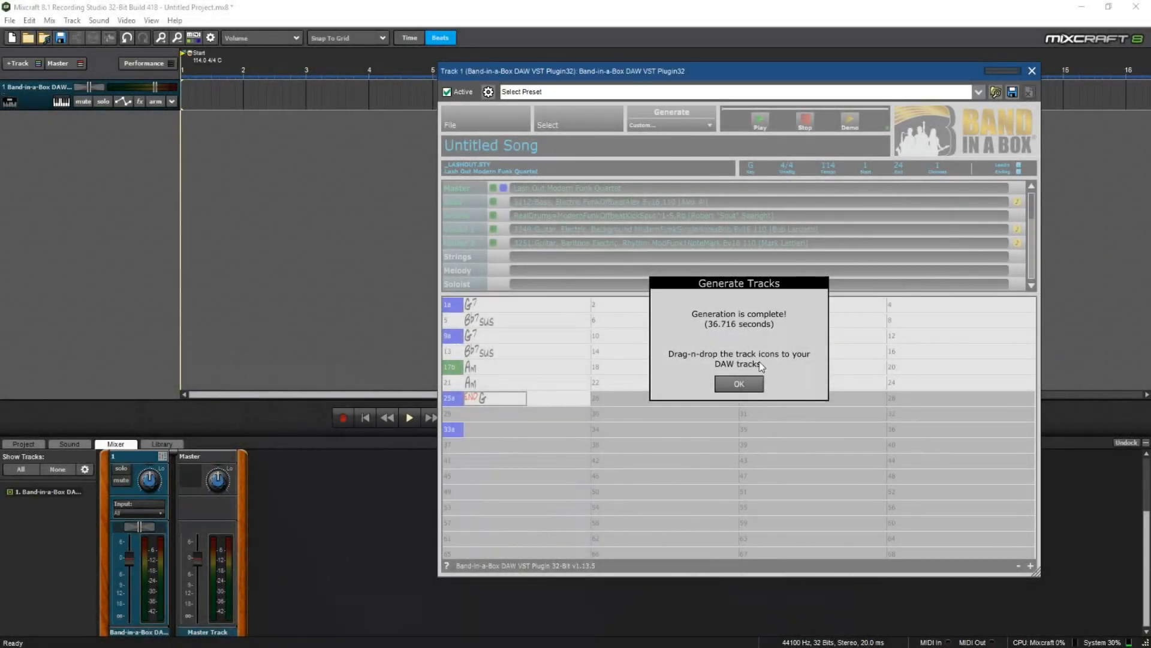
left_click(726, 384)
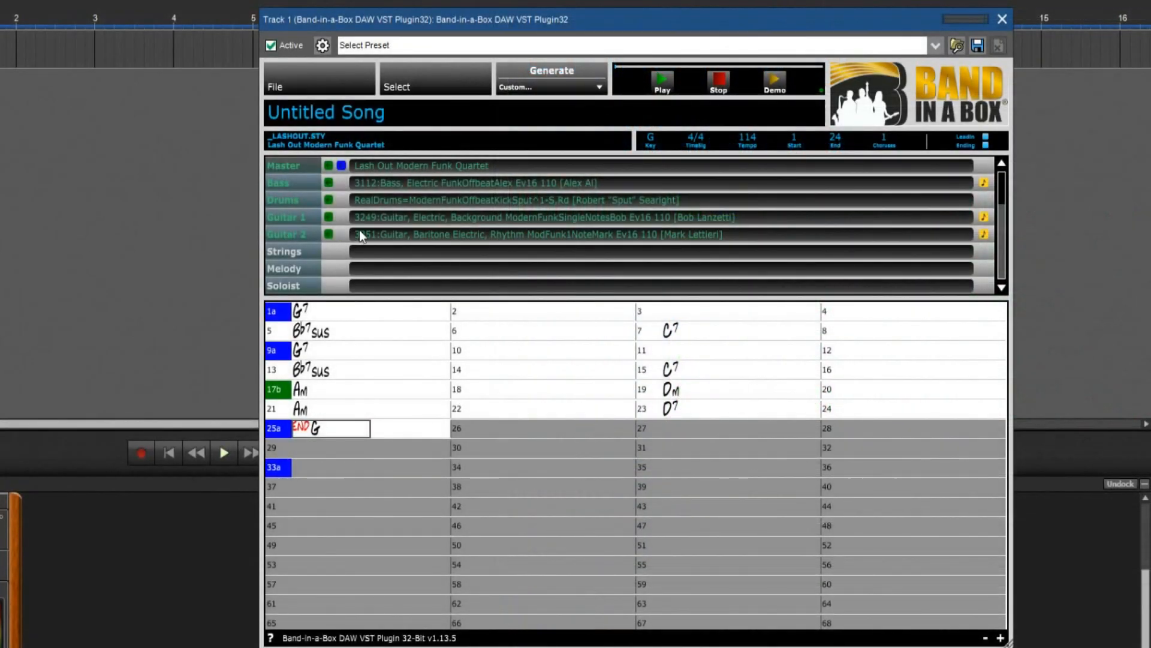
left_click(664, 82)
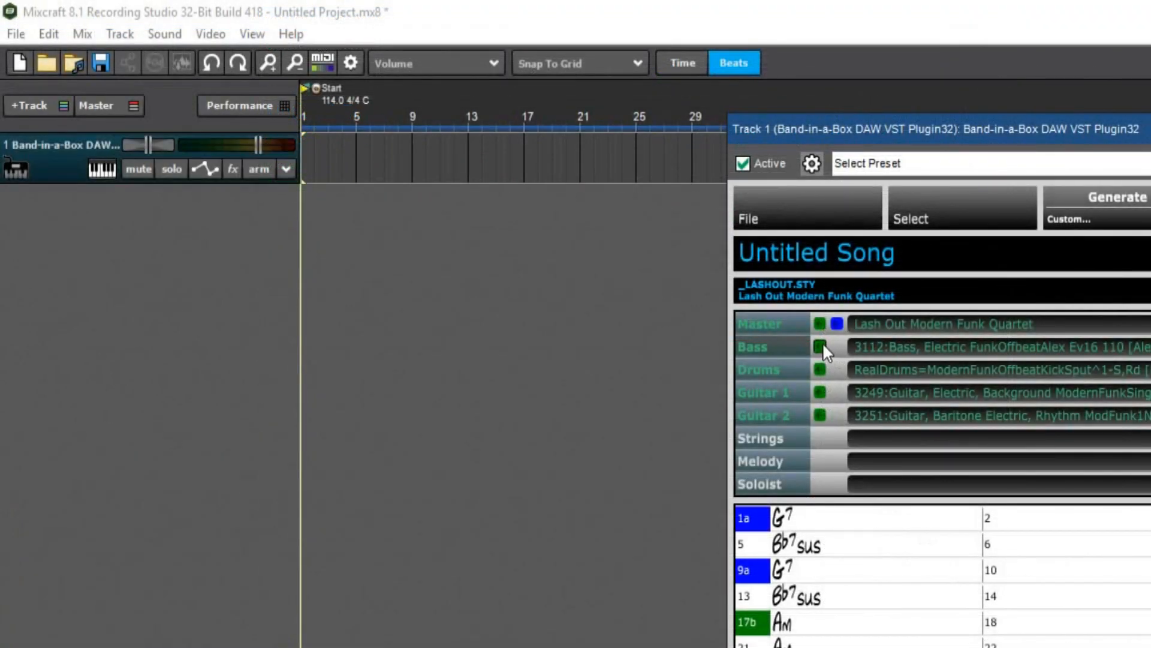
Step: Place the generated Bass part on a new audio track at bar 1 and play it from bar 3
left_click_drag(824, 345, 546, 366)
left_click_drag(304, 191, 303, 191)
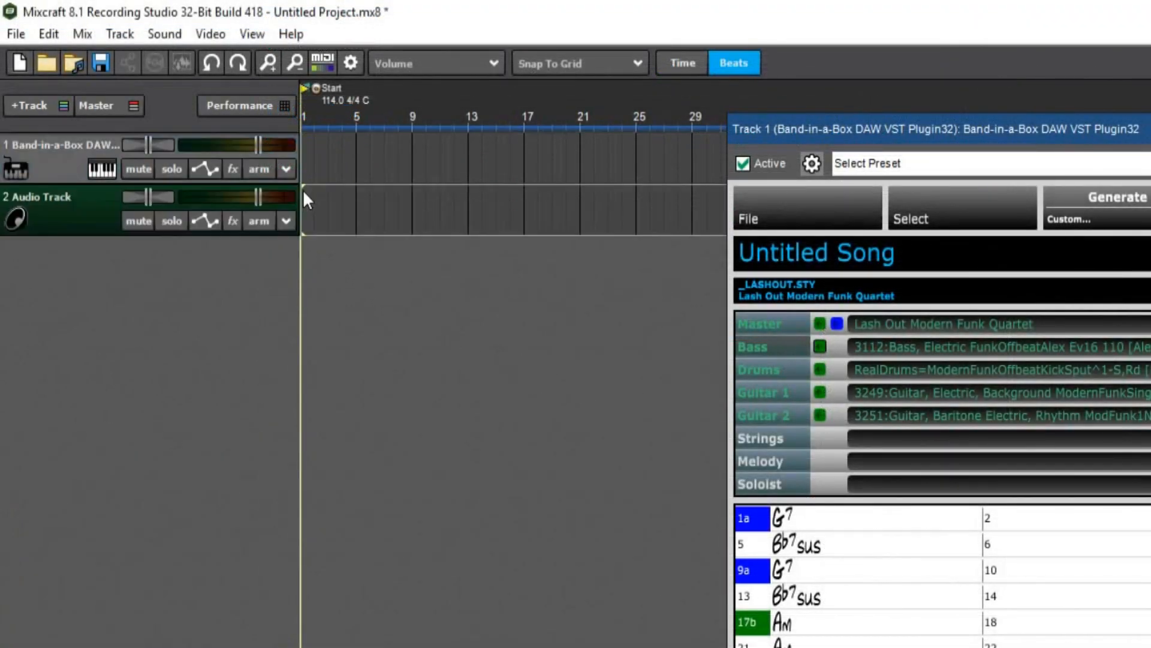
left_click(327, 166)
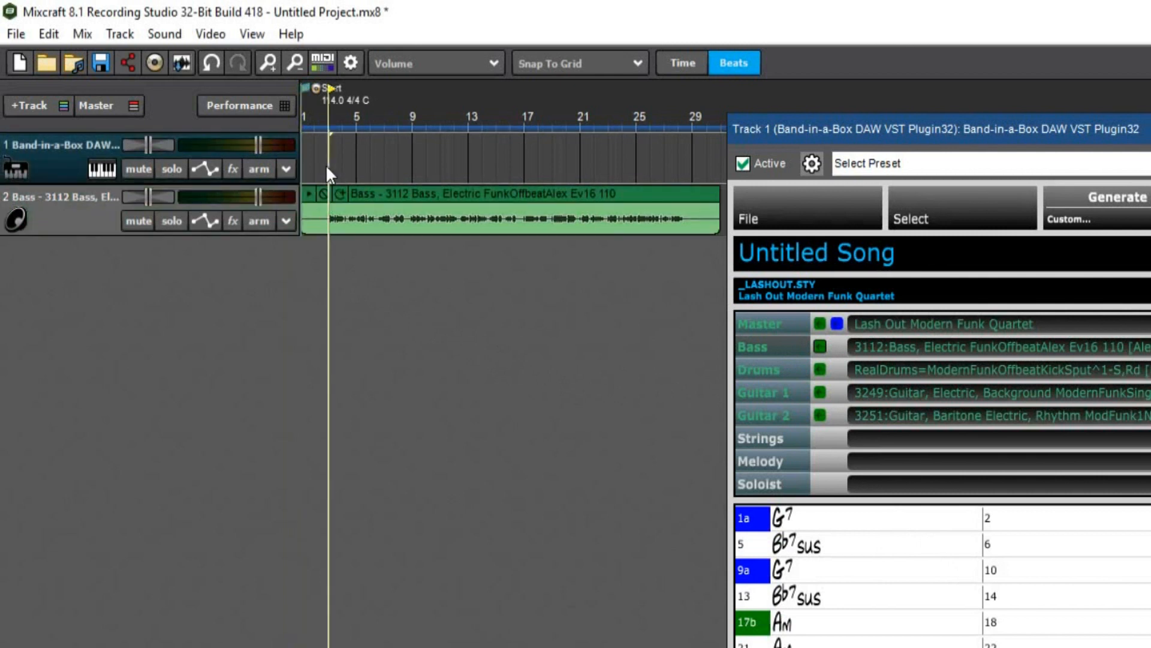
key("space")
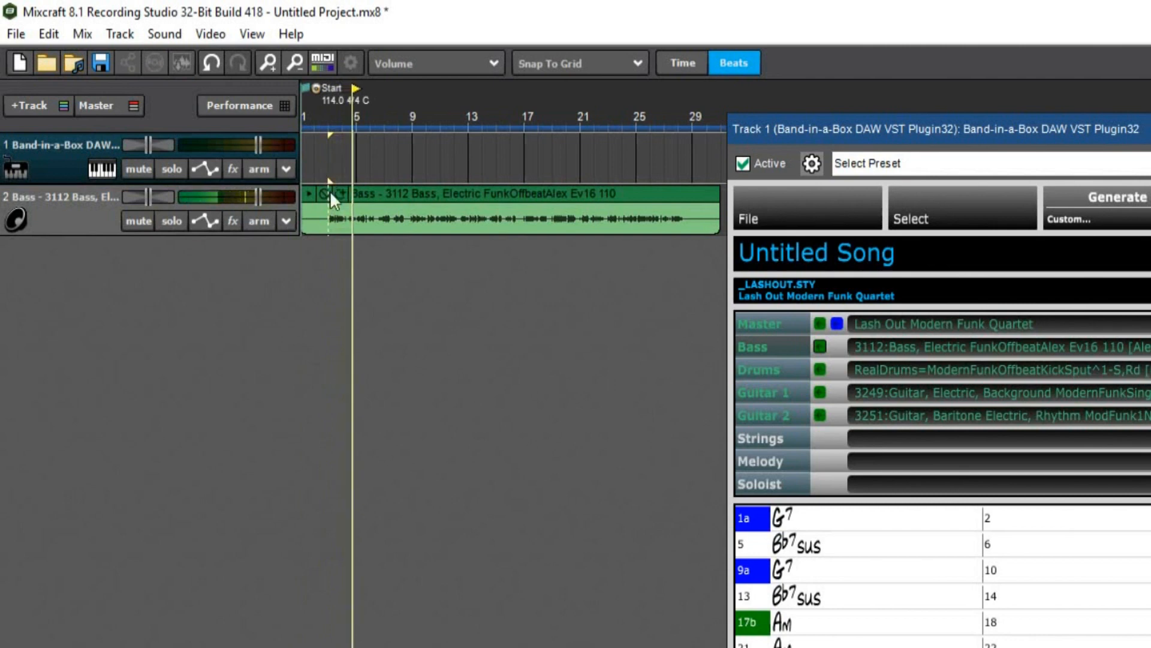
Step: Undo adding the bass clip to the audio track
left_click(51, 33)
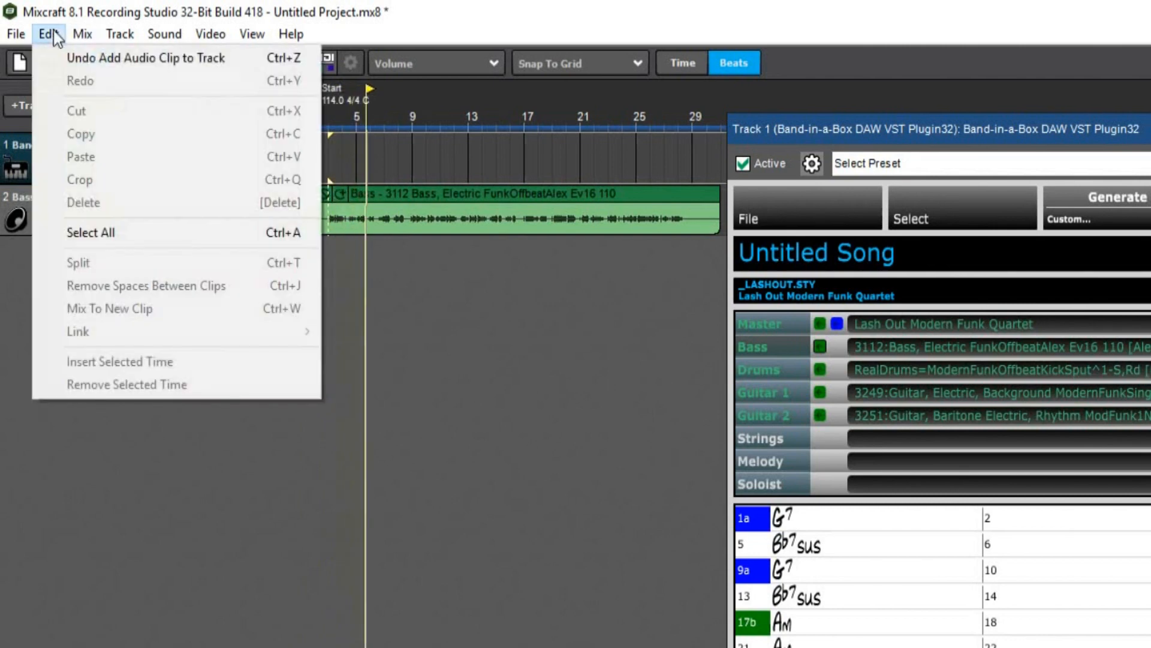
left_click(60, 58)
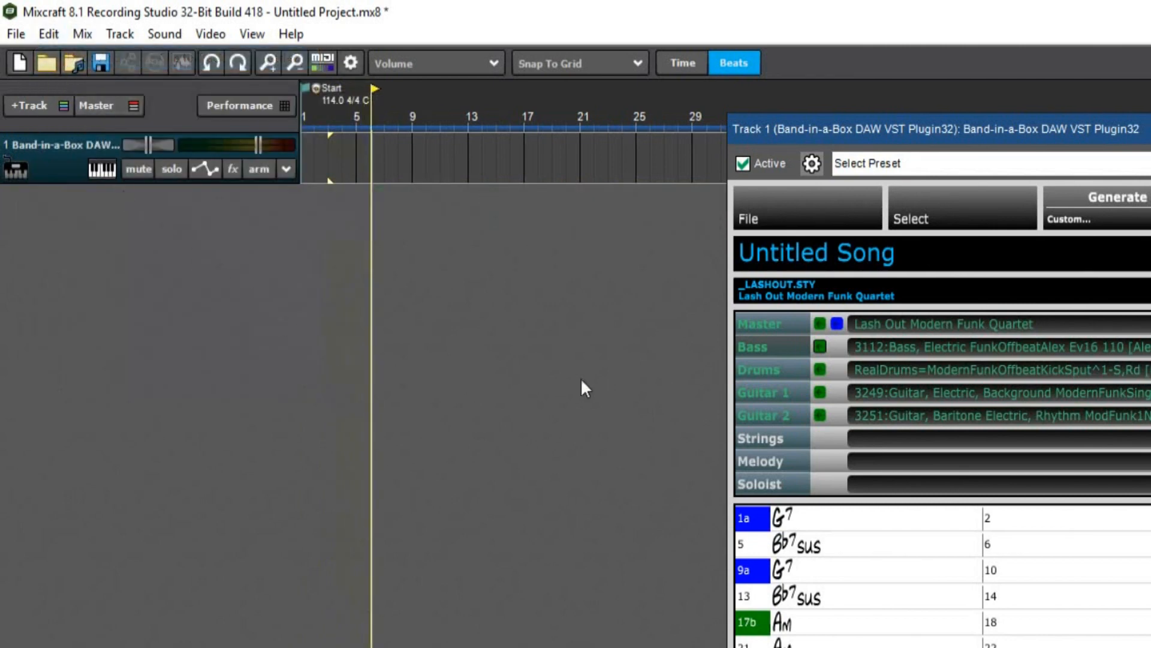
Step: Place all the generated parts on separate audio tracks at bar 1 and play the project from the start
left_click_drag(837, 324, 304, 191)
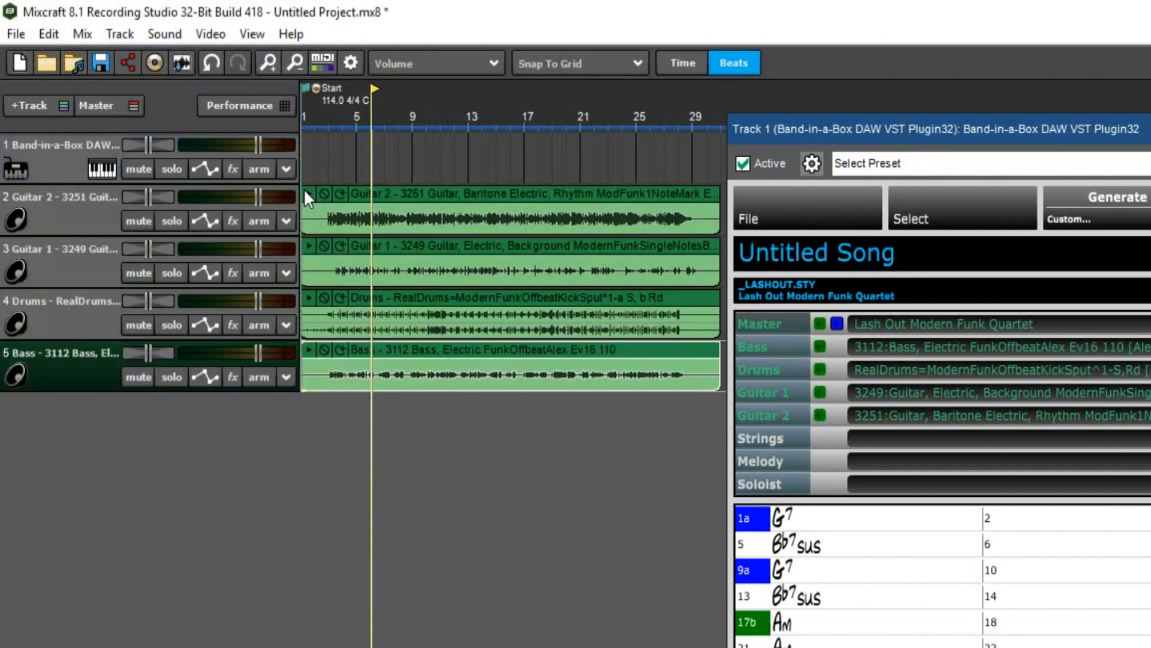
left_click(307, 99)
key("space")
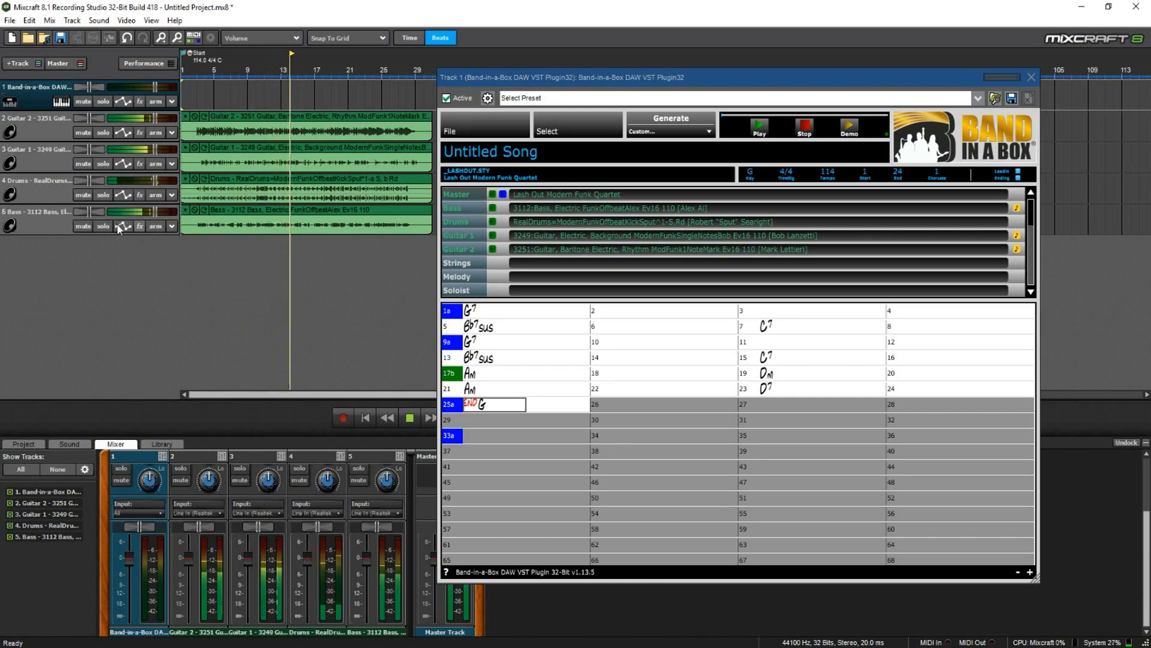
Step: Solo the Bass, Guitar 1, Guitar 2 and Drums tracks during playback to hear the individual parts
left_click(102, 226)
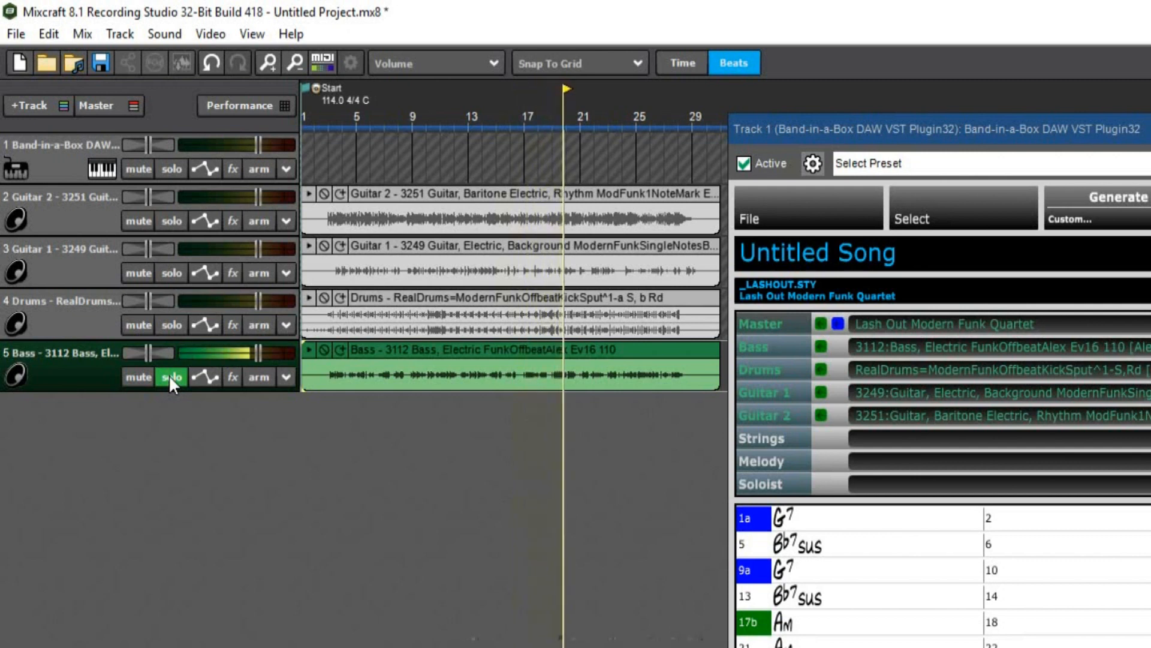
left_click(168, 375)
left_click(177, 278)
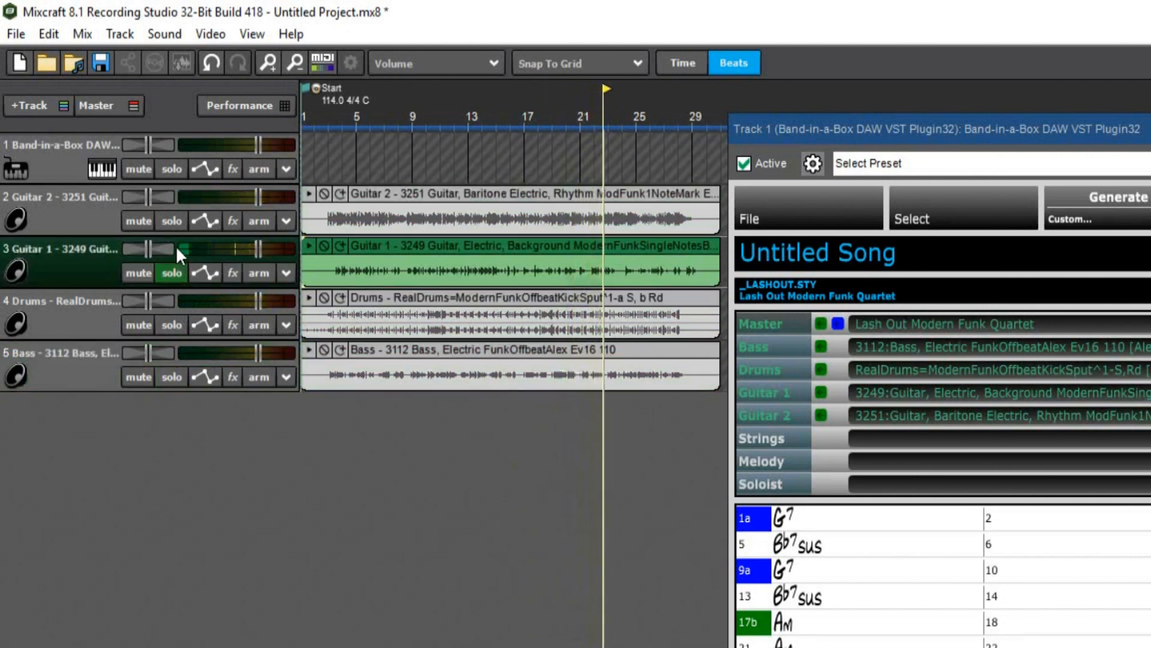
left_click(179, 224)
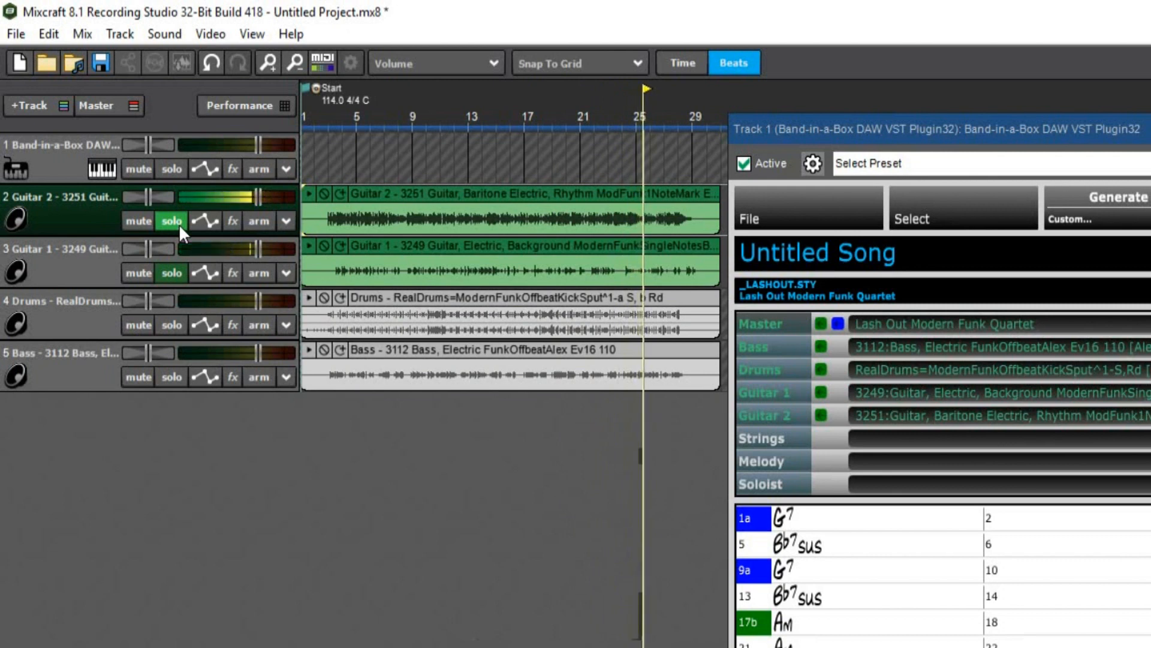
left_click(178, 323)
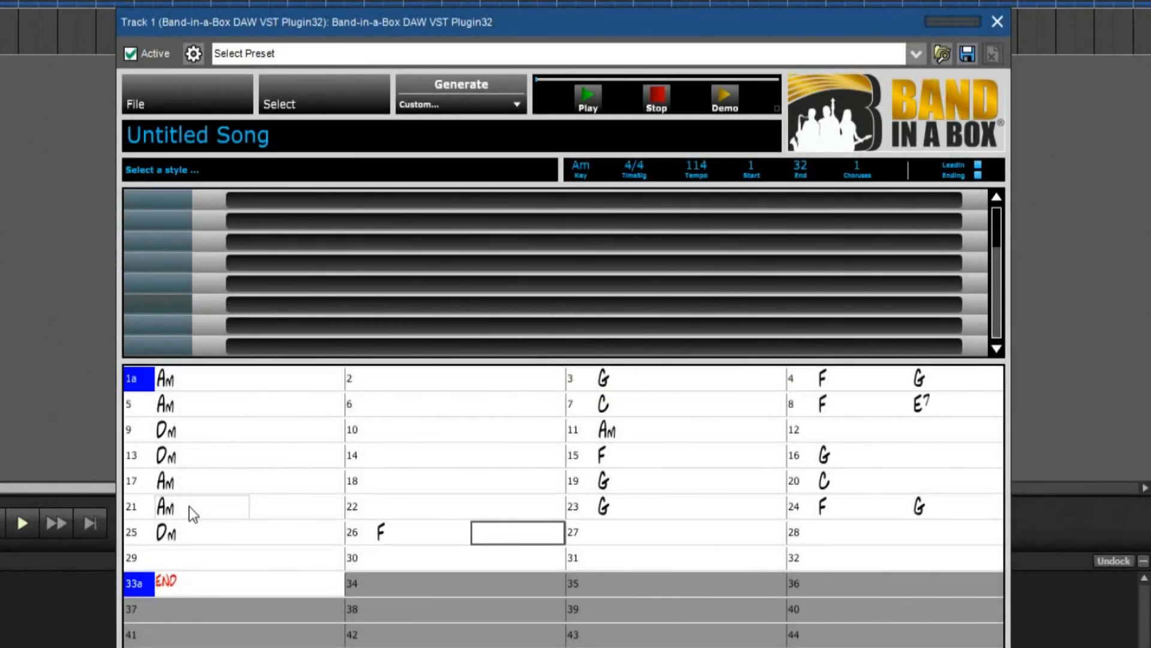
Step: Enter the chords G in the second half of bar 26, Am in bar 27 and C in bar 29
type("m")
key("Return")
key("Right")
key("Right")
type("C")
key("Return")
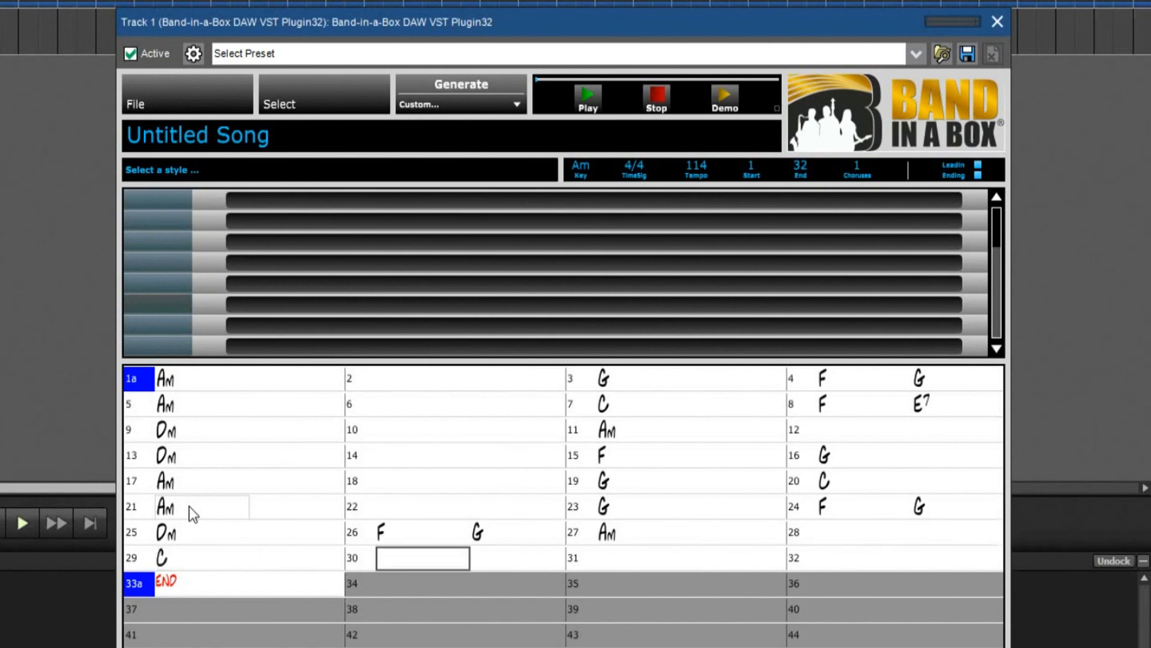
Step: Enter F and G in bar 30, Am in bar 31, G in bar 32 and a closing Am in bar 33
key("Right")
type("G")
key("Right")
key("Right")
type("Am")
Step: Set part markers b at bar 9, a at bar 17 and b at bar 25
left_click(139, 430)
left_click(138, 430)
left_click(137, 487)
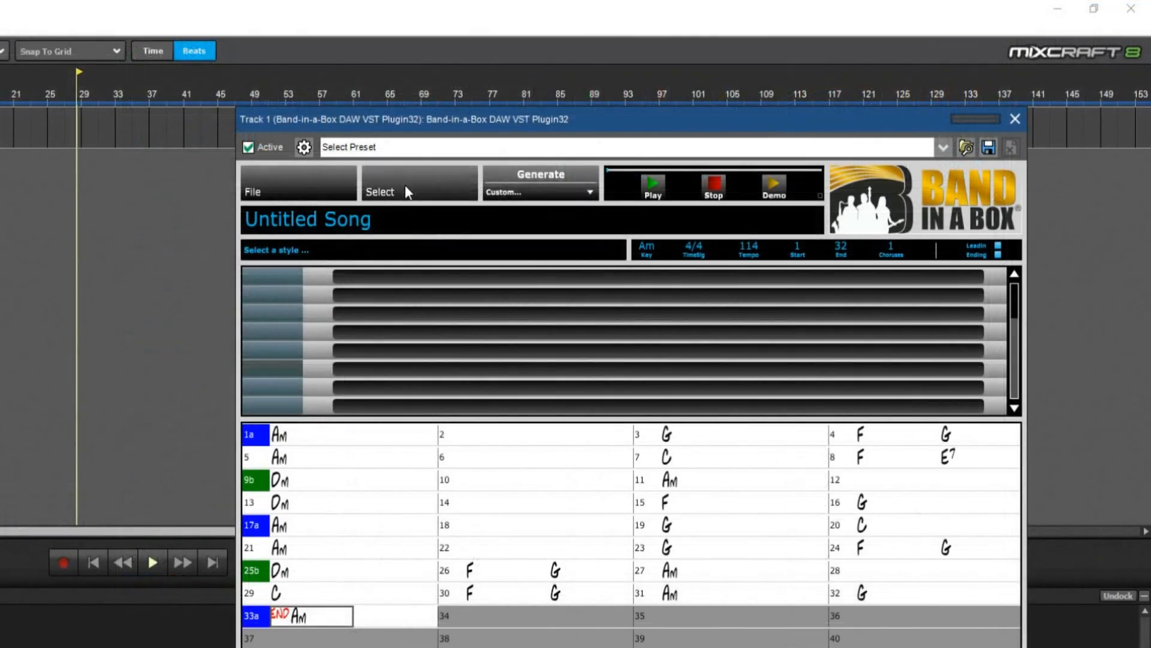
Step: Search the StylePicker for "detune" and apply the style _DETUNED, Detuned Fast Metal w/12-key Gtrs
left_click(309, 96)
left_click(326, 233)
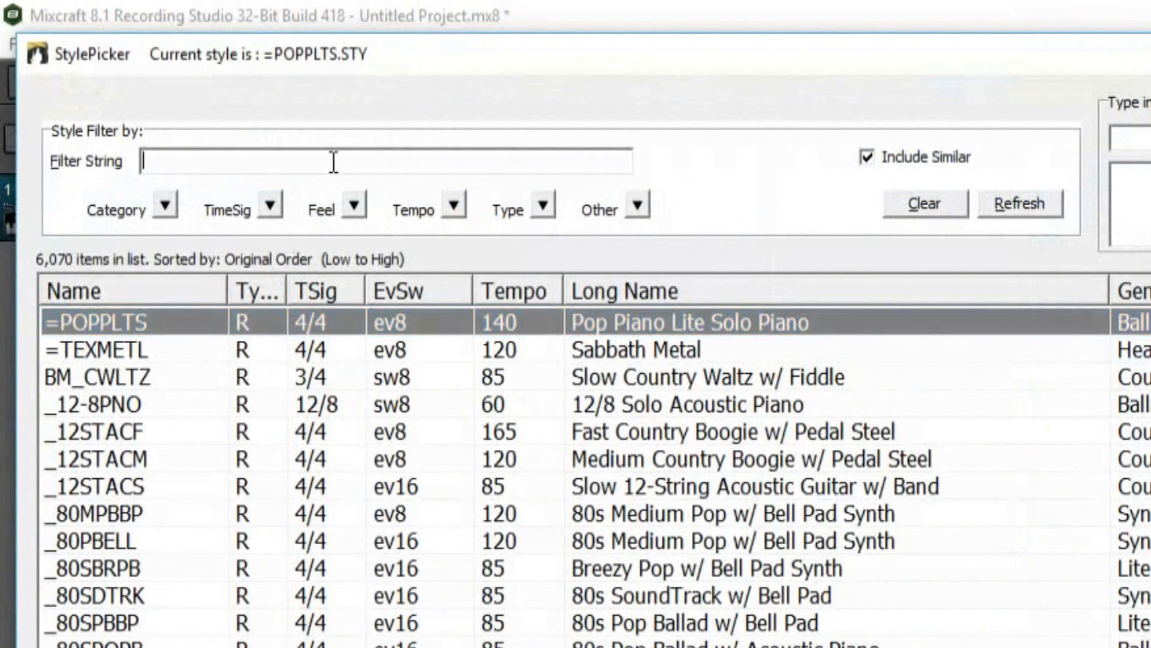
type("detune")
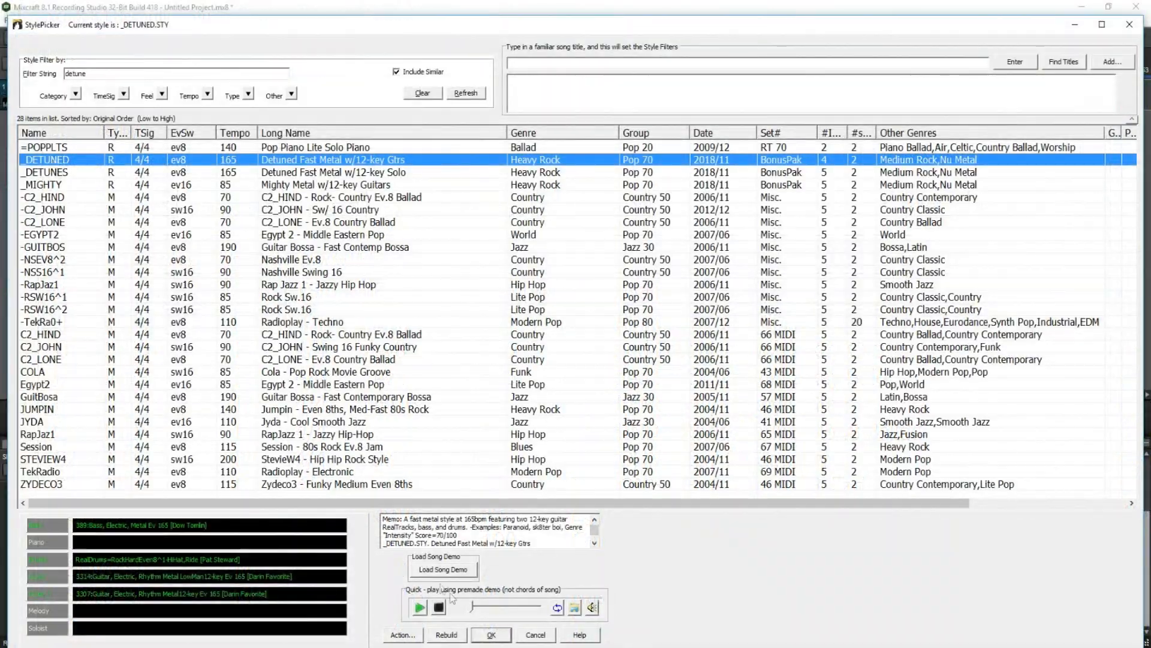
left_click(484, 637)
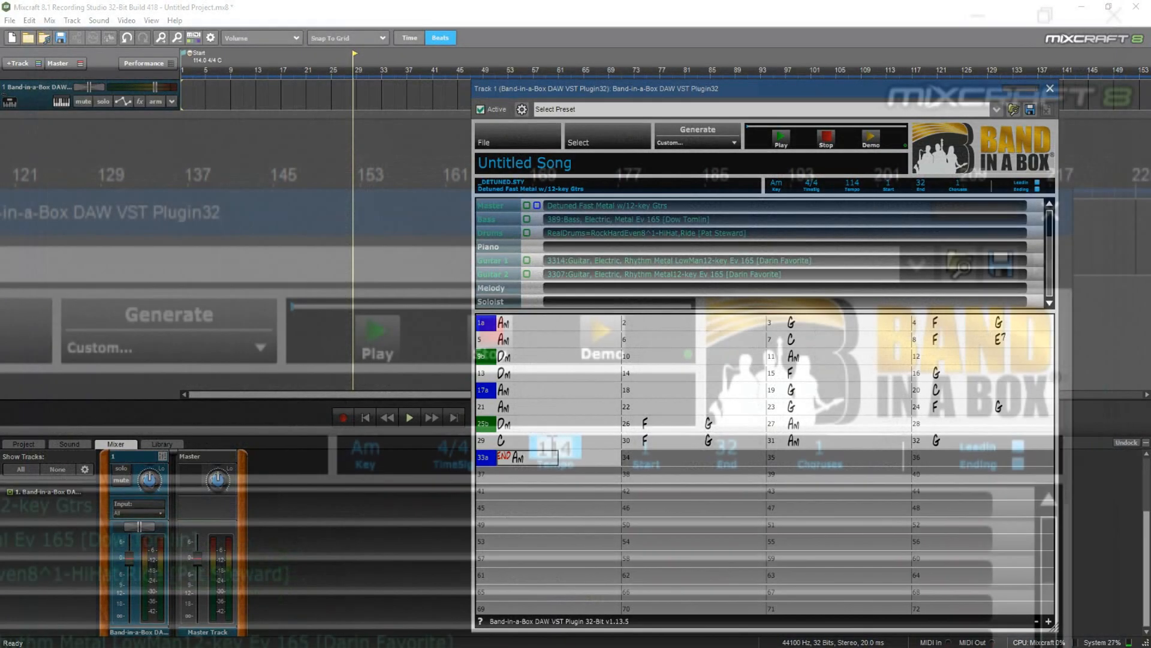
Step: Set the song tempo to 167 and generate the tracks for the Detuned Fast Metal style
left_click(852, 183)
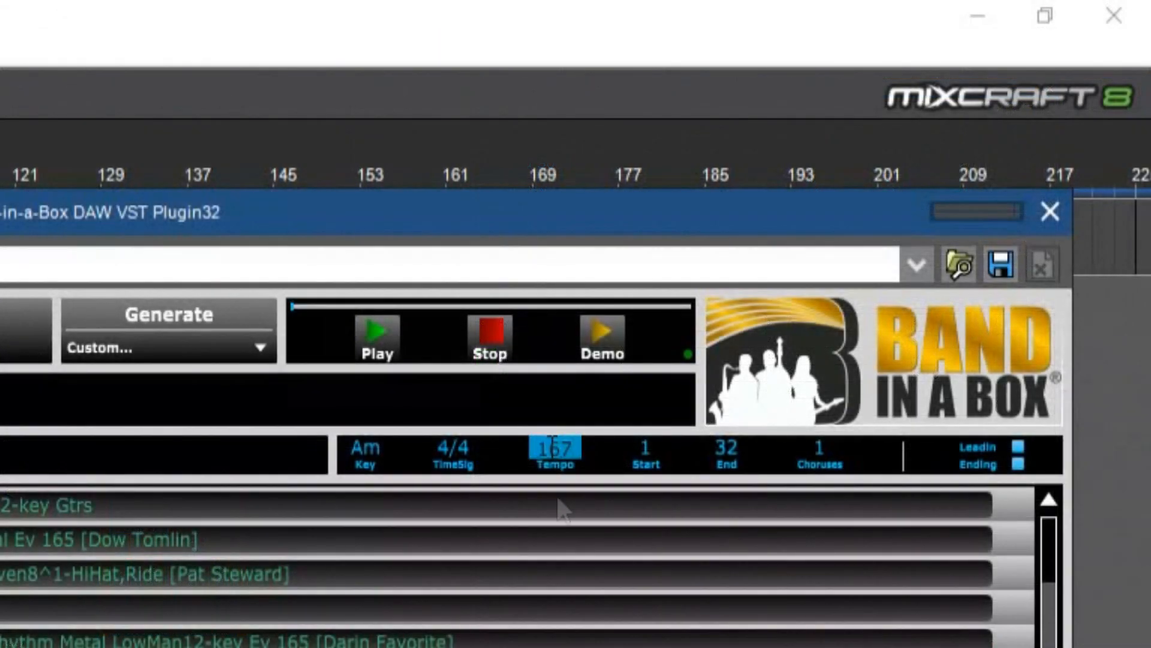
left_click(172, 316)
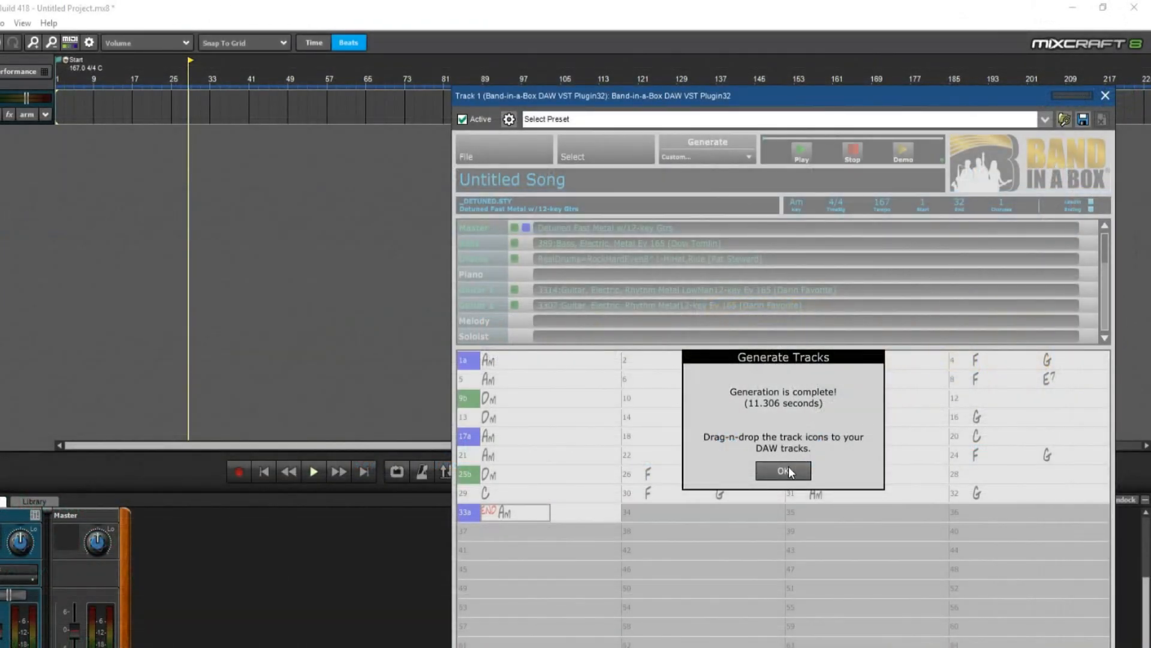
left_click(786, 470)
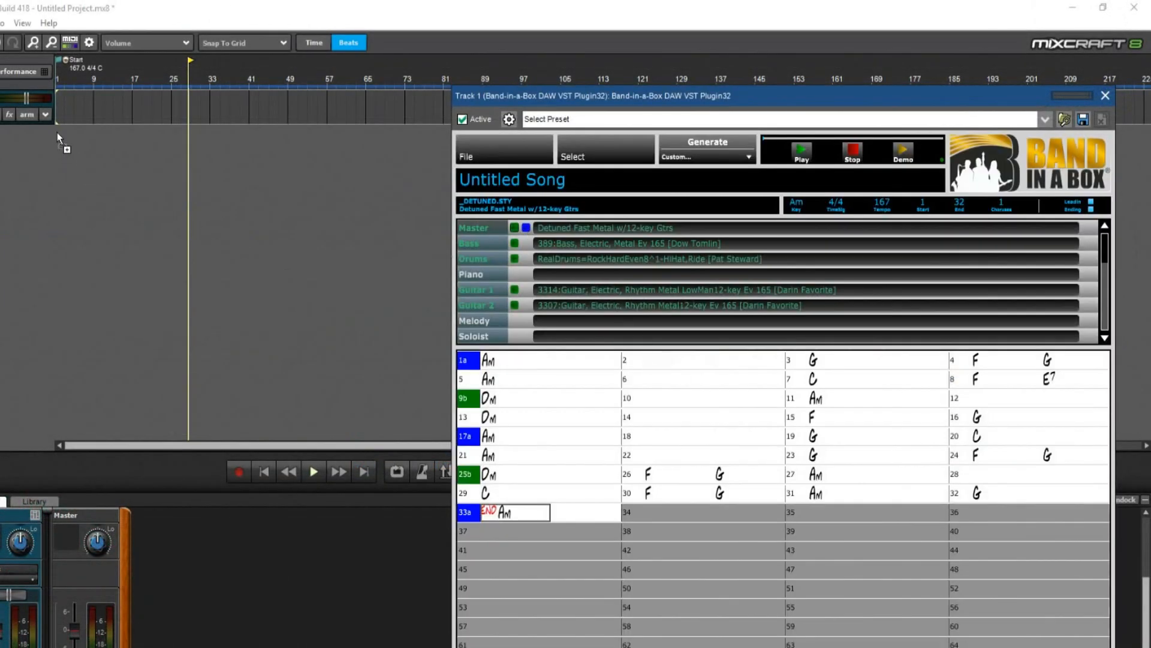
Step: Place the generated metal guitar, drum and bass tracks at the start of the project and play them from the beginning
left_click_drag(59, 138, 59, 139)
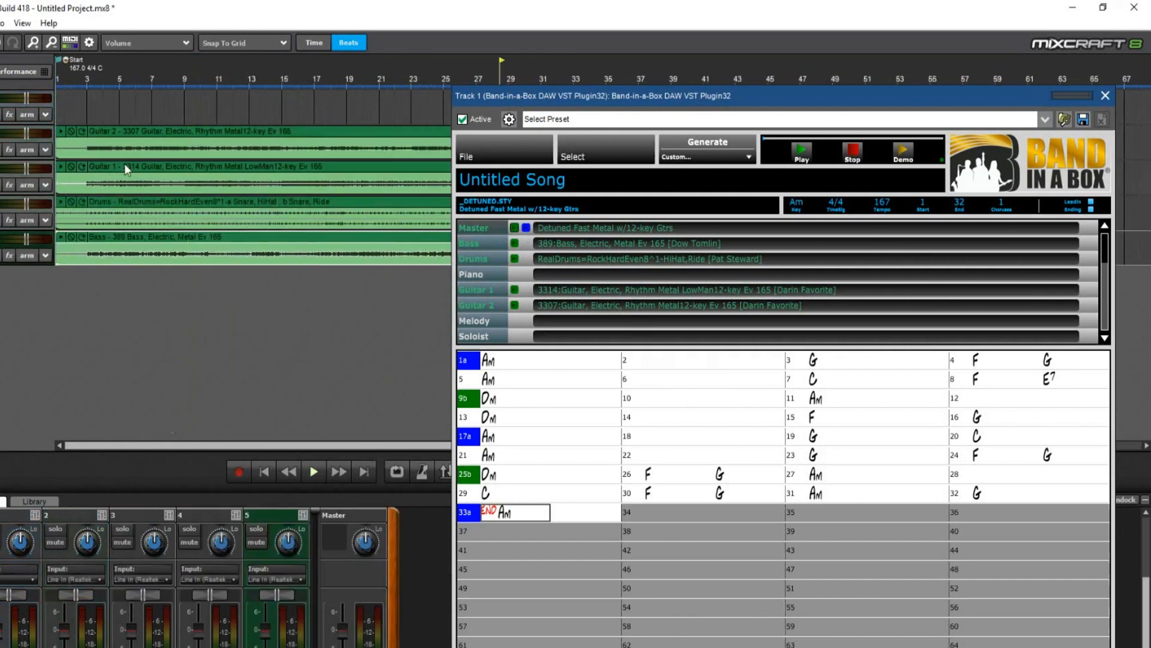
left_click(56, 68)
left_click(313, 472)
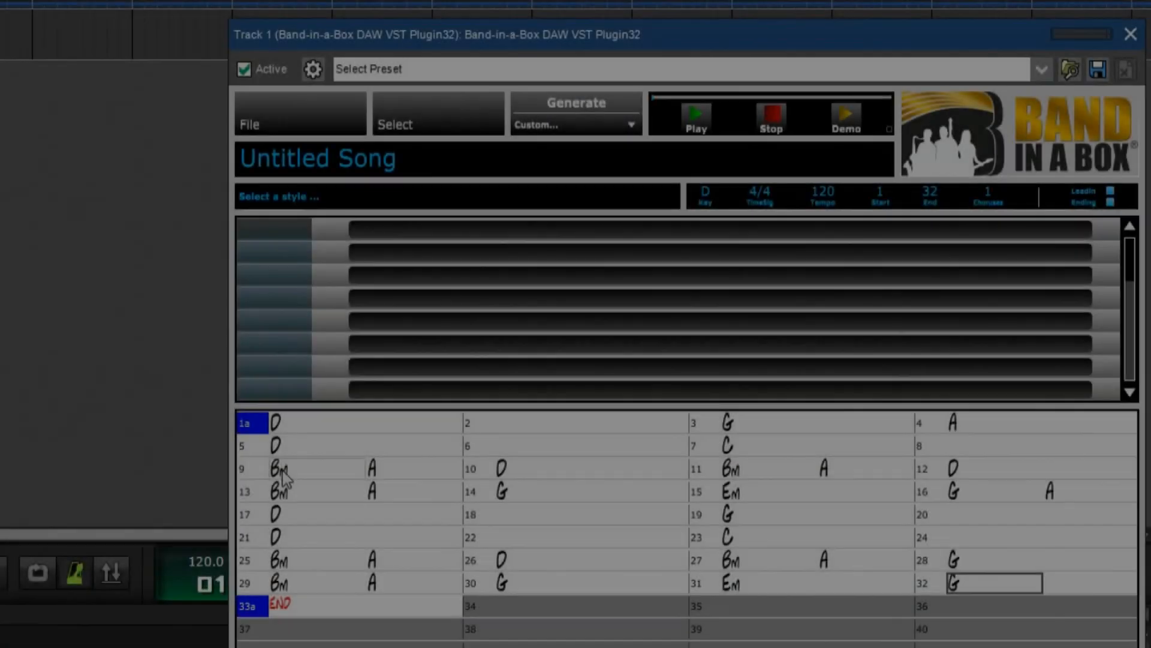
Step: Search the StylePicker for "grinner" and select the style _GRINNER, Grinner Bluegrass with Washboard
key("Right")
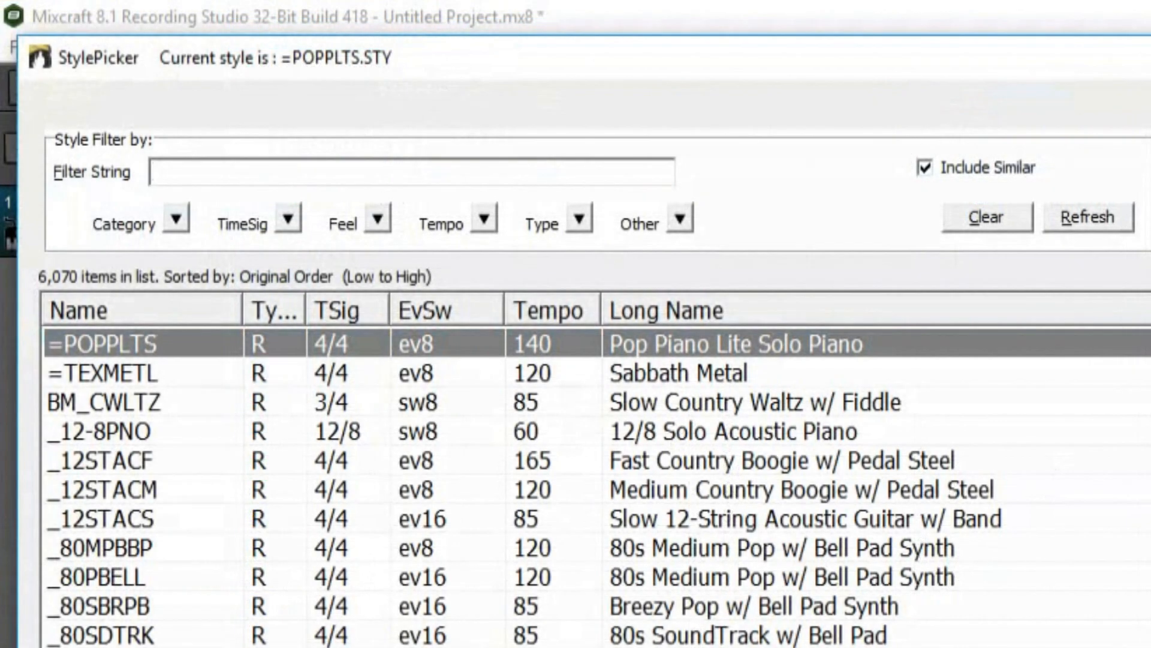
type("grinner")
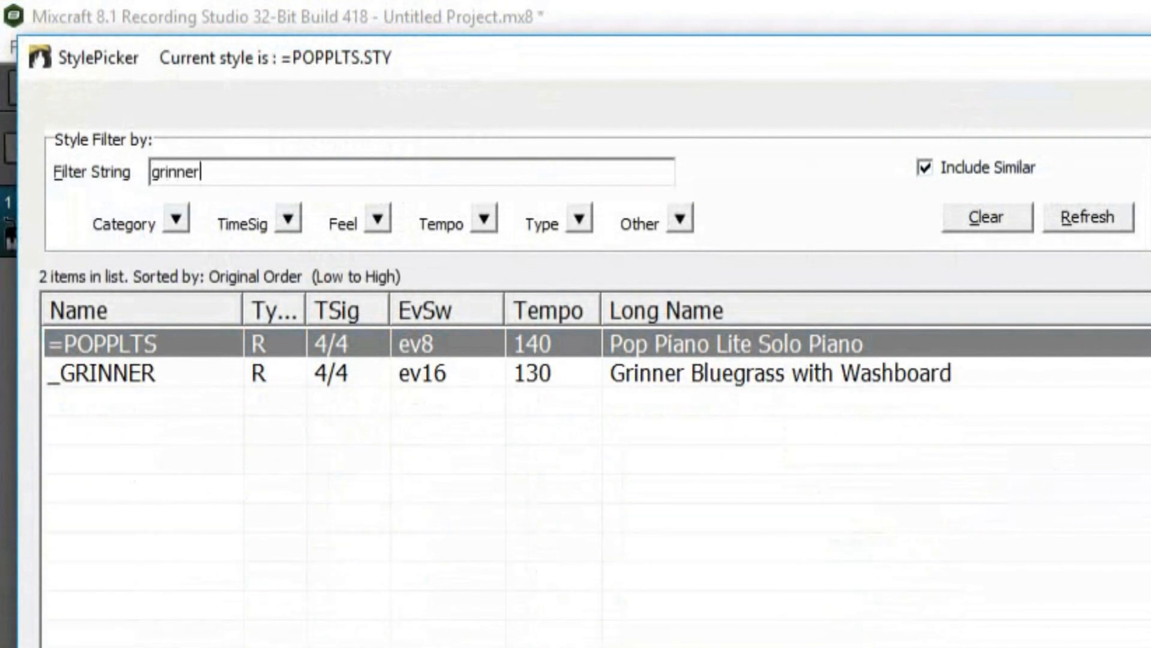
left_click(128, 381)
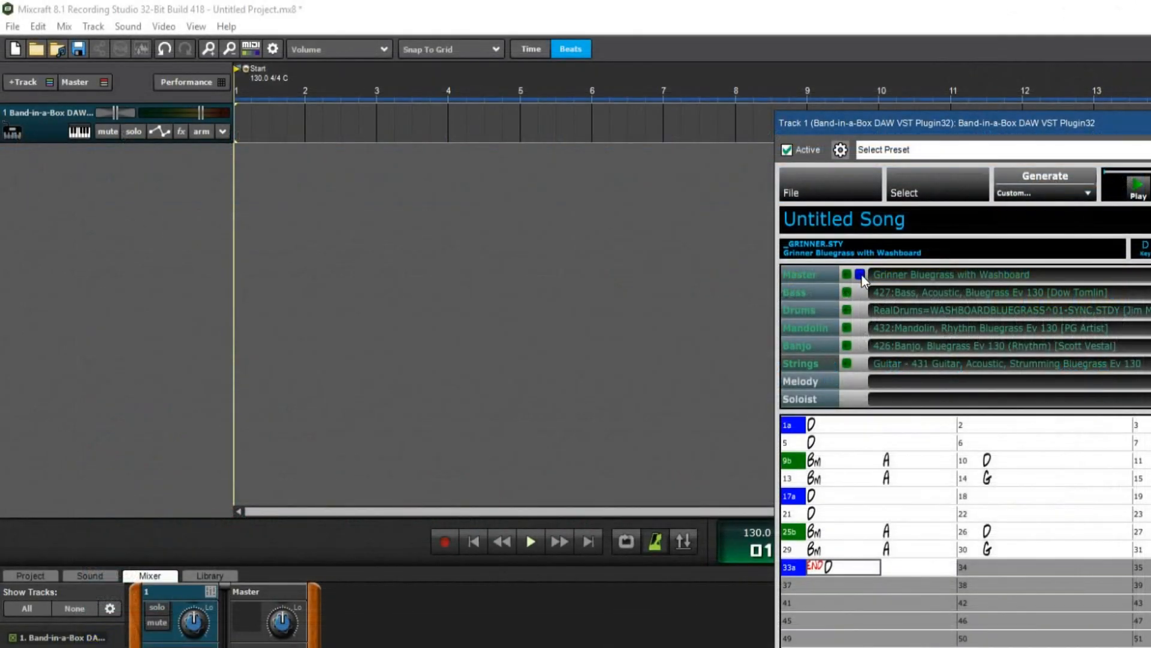
Step: Place all generated Grinner Bluegrass parts as separate tracks at bar 1 below the plugin track and play the project
left_click_drag(862, 276, 239, 147)
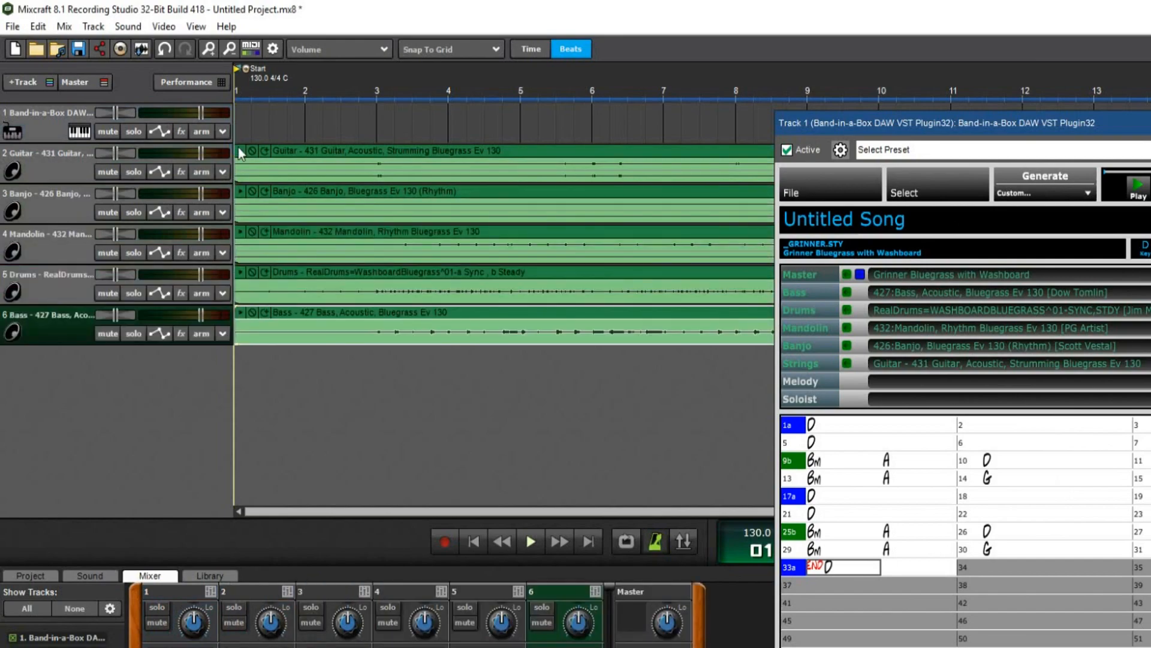
key("space")
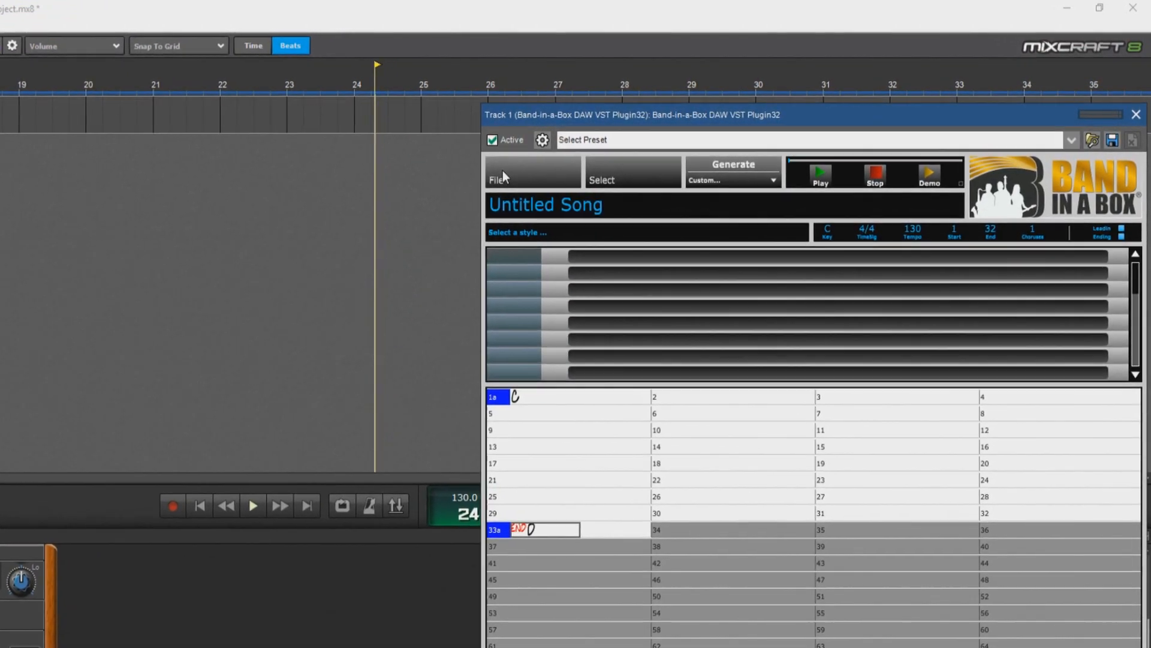
Step: Open the song "_CHUGGIN Demo" from the RealTracks320 Demos folder in the Band-in-a-Box plugin
left_click(499, 171)
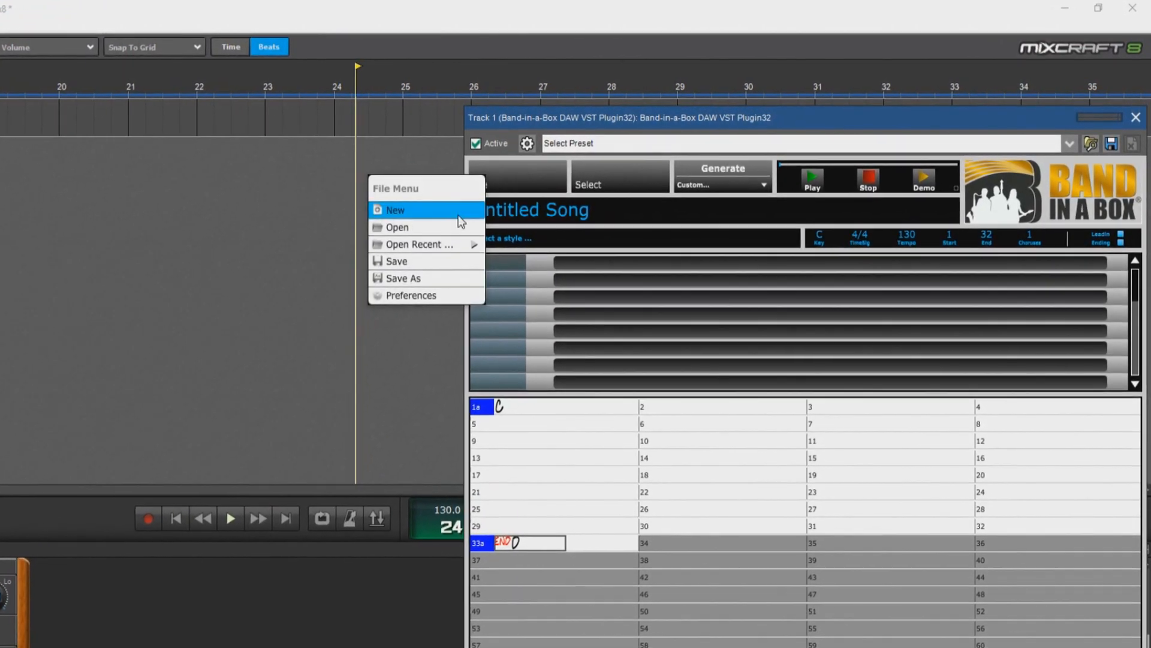
left_click(437, 228)
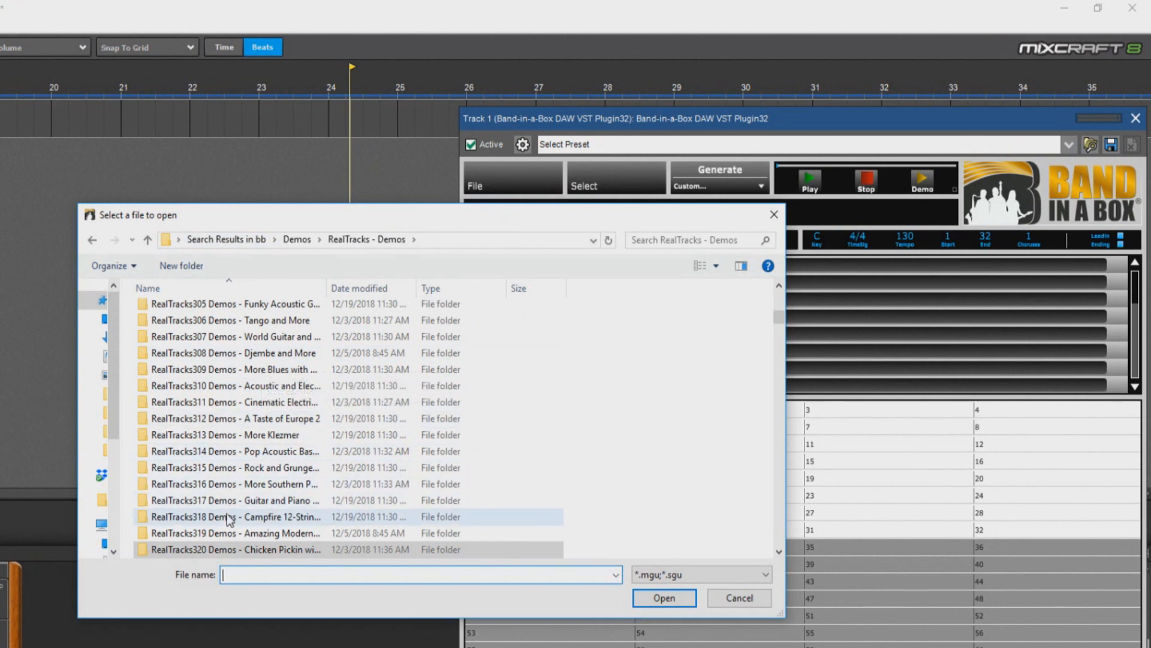
scroll(226, 523, "down", 3)
double_click(197, 451)
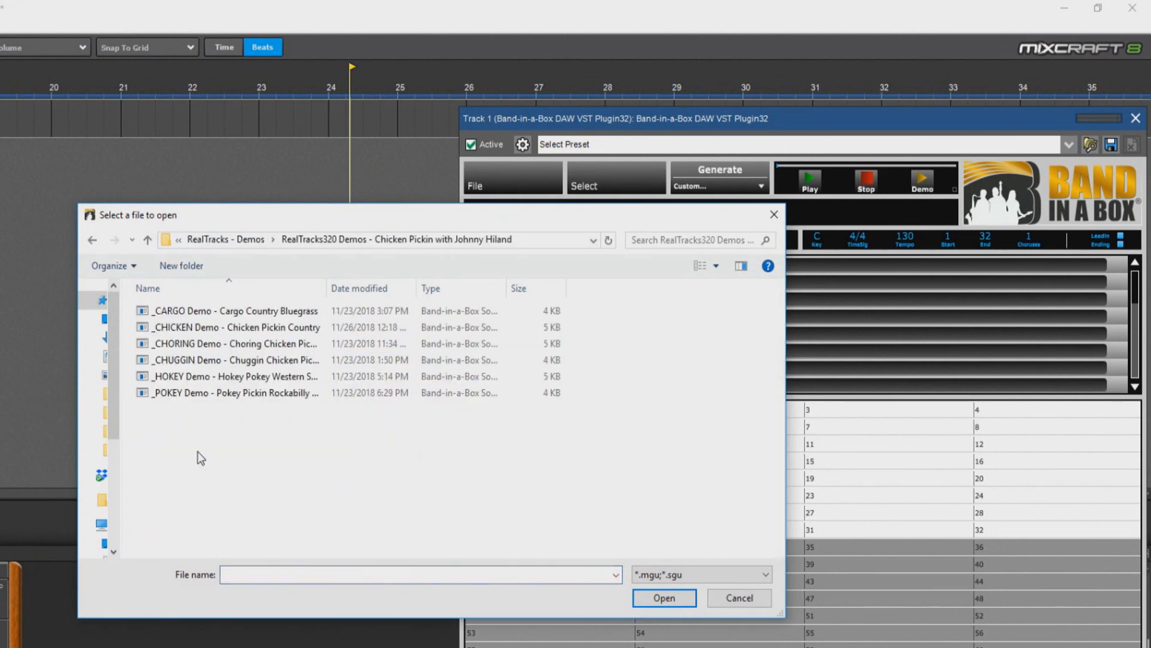
double_click(190, 360)
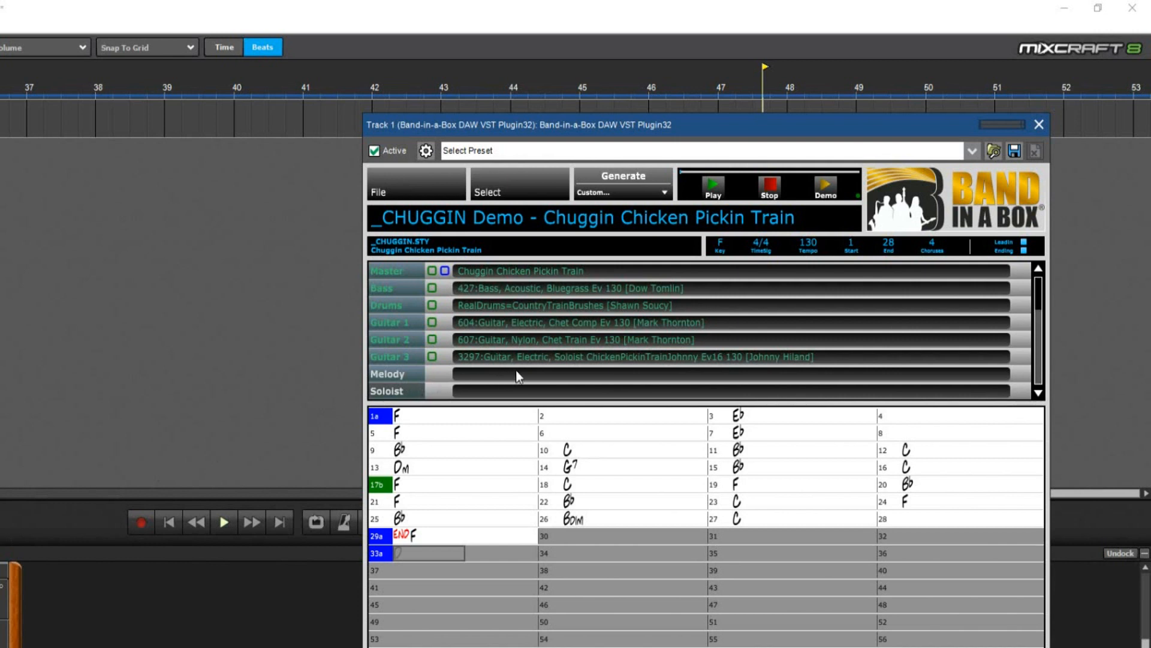
Step: Generate the Chuggin Chicken Pickin Train tracks, place them below the plugin track and play them
left_click(614, 180)
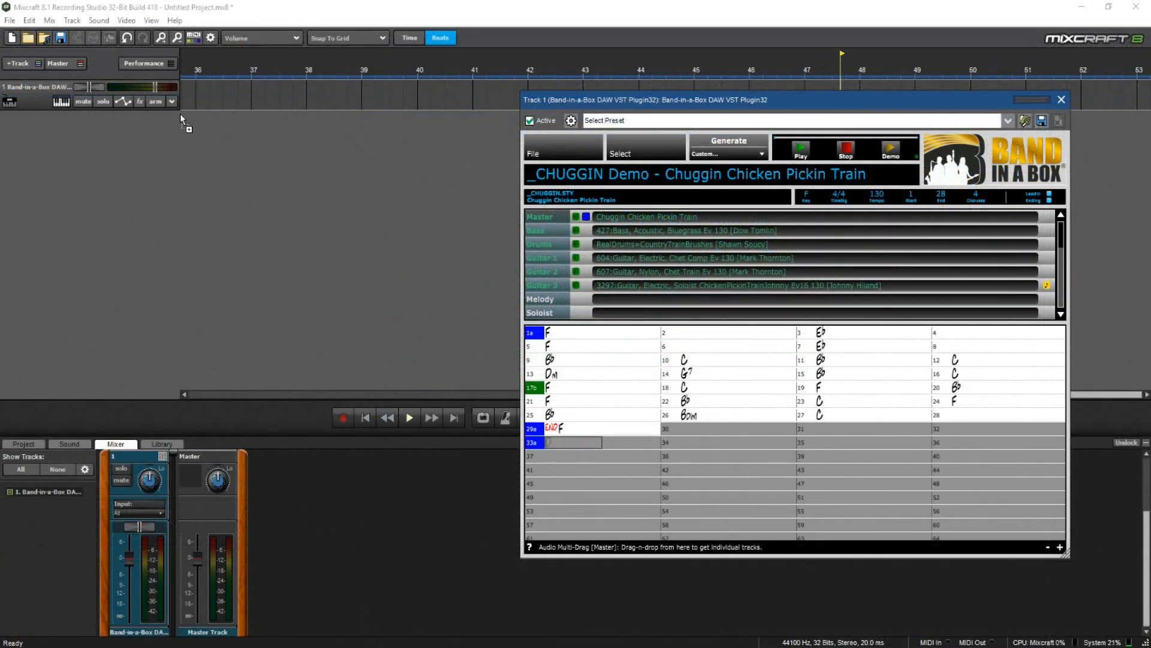
left_click_drag(180, 113, 179, 113)
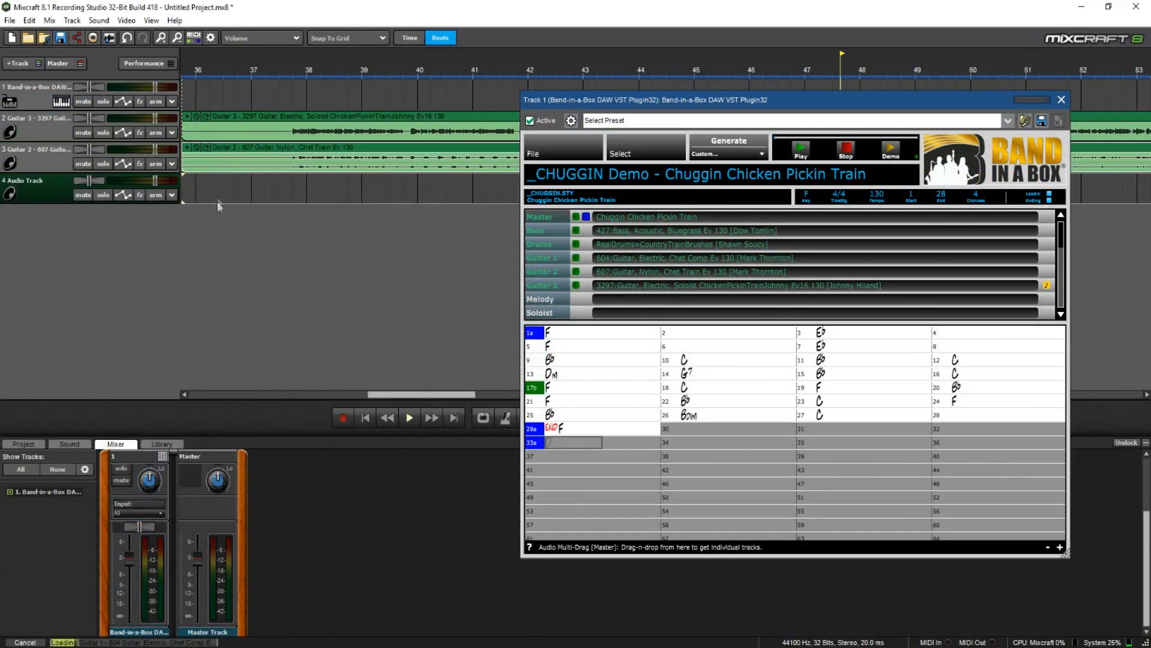
key("space")
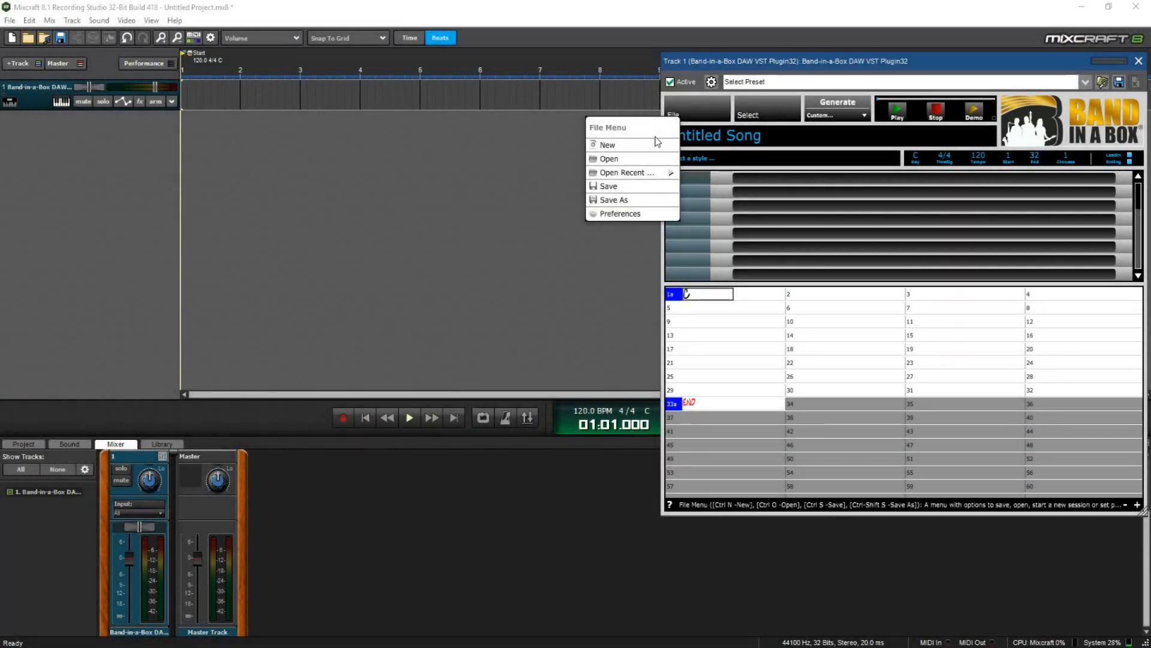
Step: Open the song "_JAU Demo - Jau Fast Samba Trio" from the RealTracks302 Demos - A Taste of Brazil folder
left_click(608, 158)
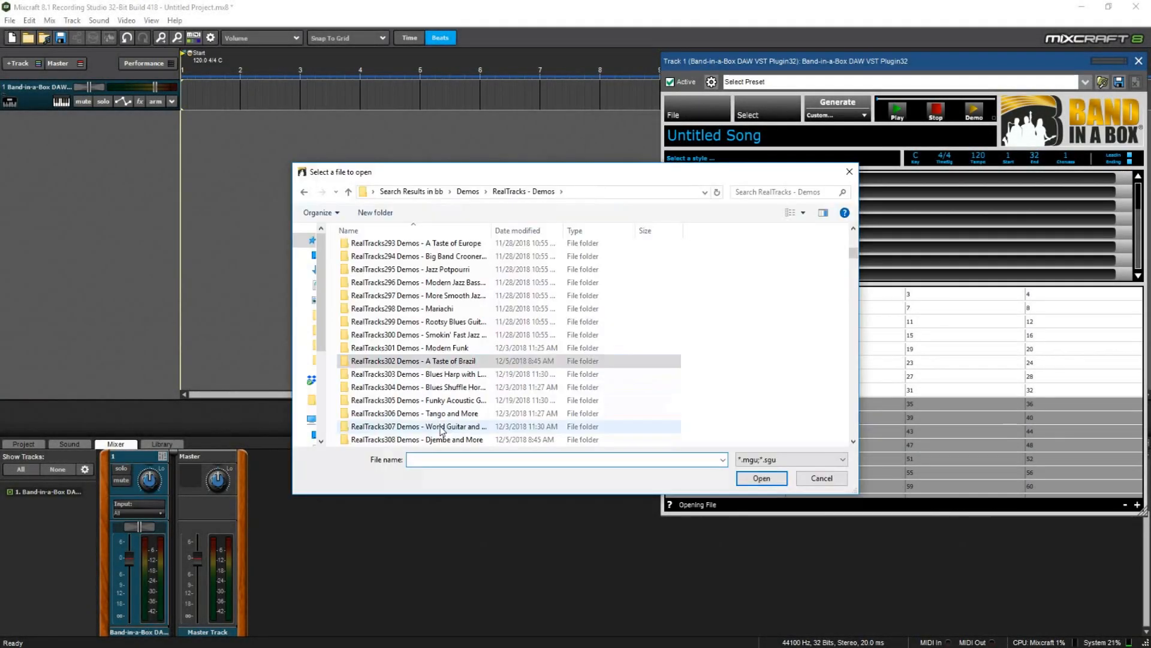
double_click(390, 361)
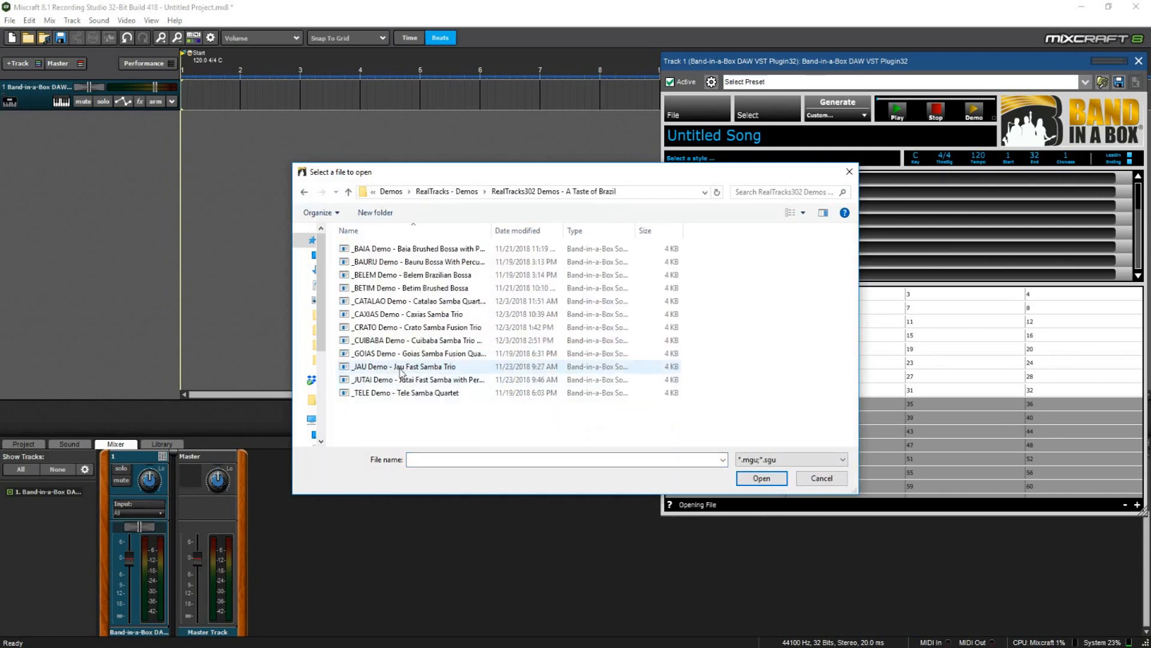
double_click(400, 367)
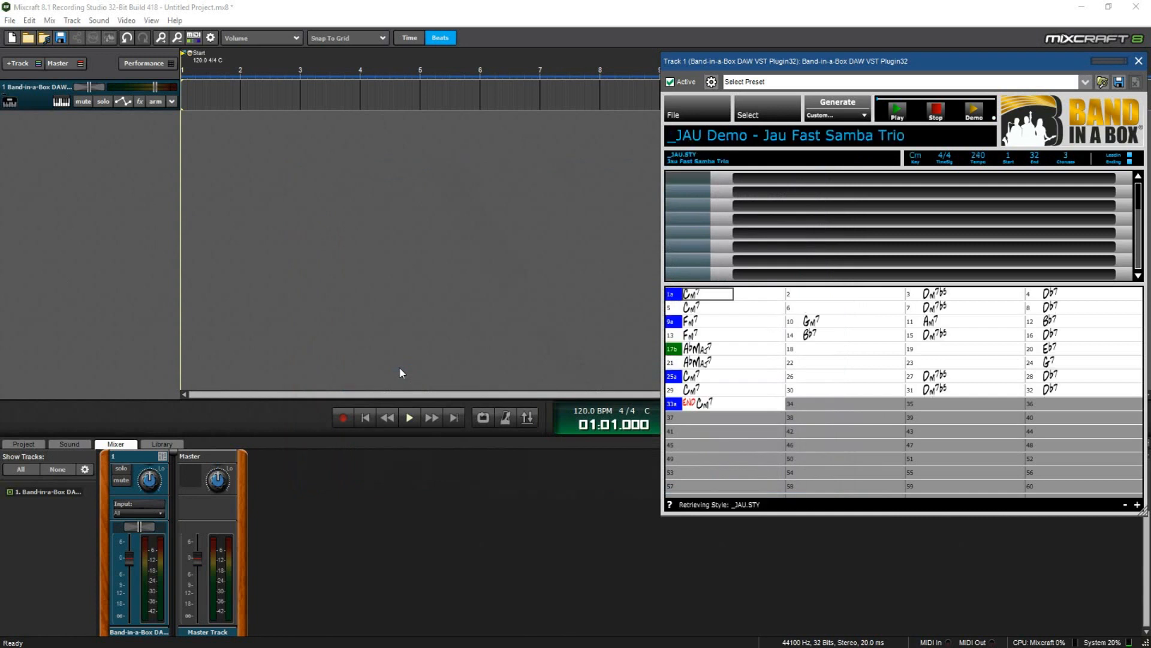
Step: Generate the Jau Fast Samba Trio parts, place them as separate tracks at bar 1 and play them
left_click(821, 107)
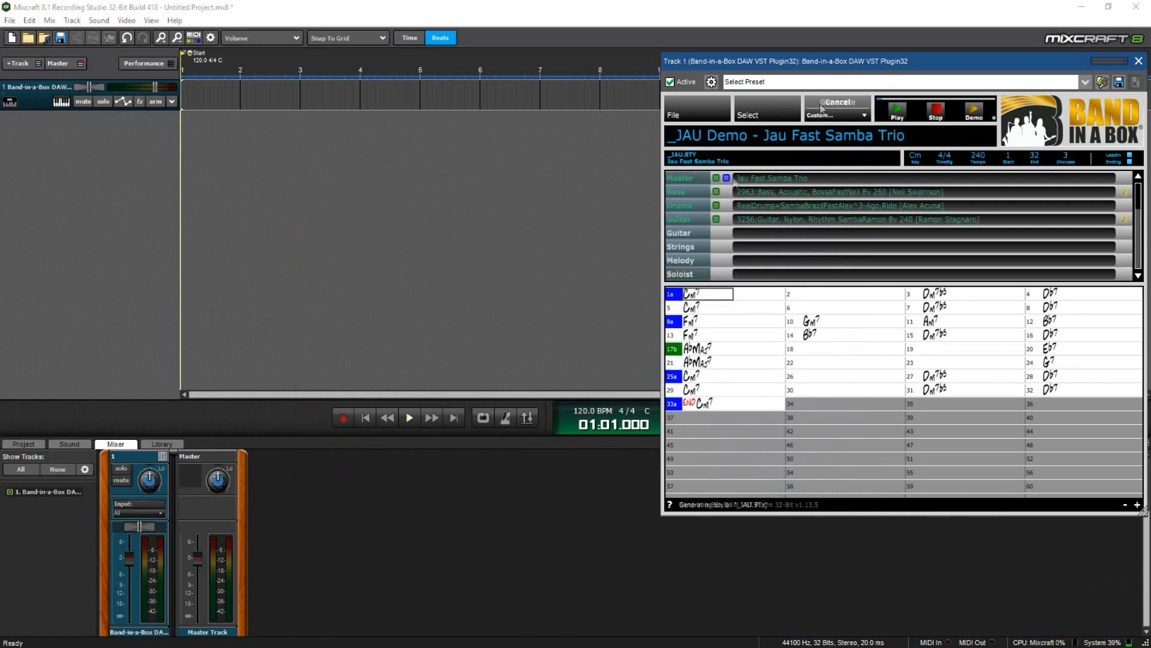
left_click_drag(201, 129, 185, 119)
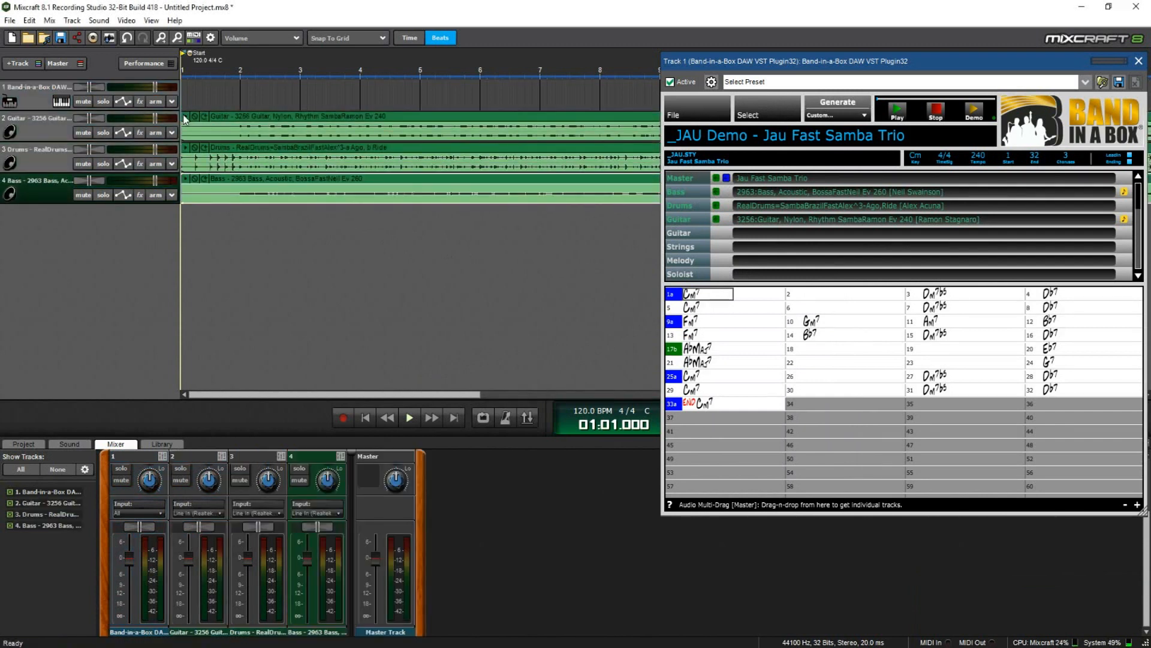
left_click(410, 418)
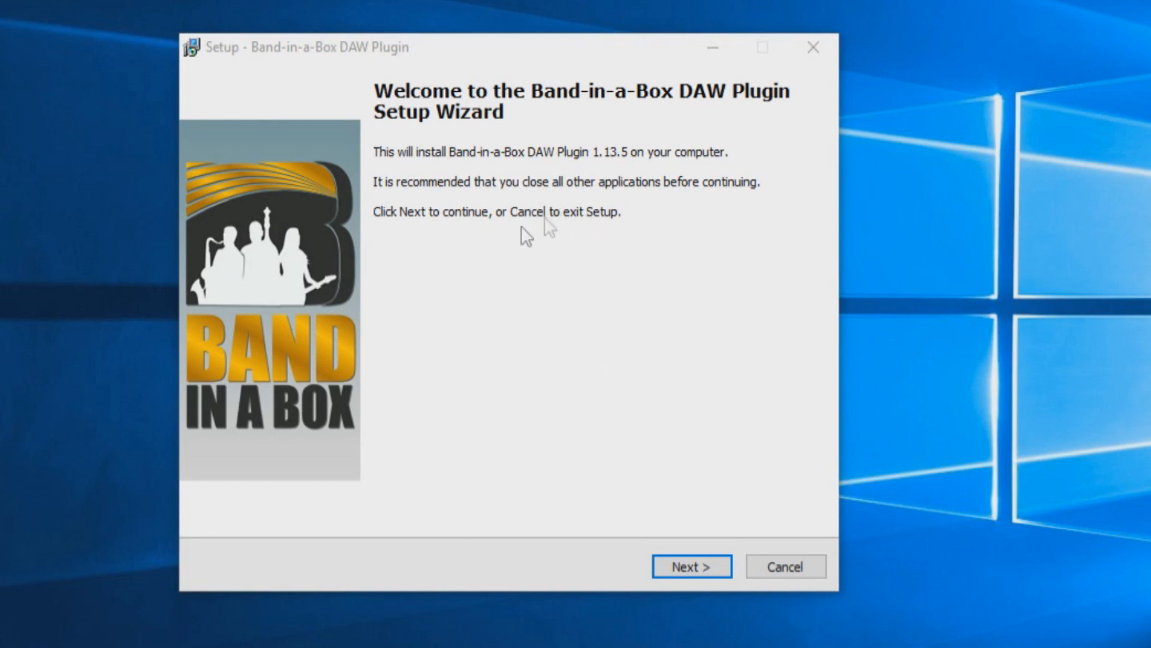
Step: Start the Band-in-a-Box DAW Plugin setup and accept the default components of the Normal Installation
left_click(681, 575)
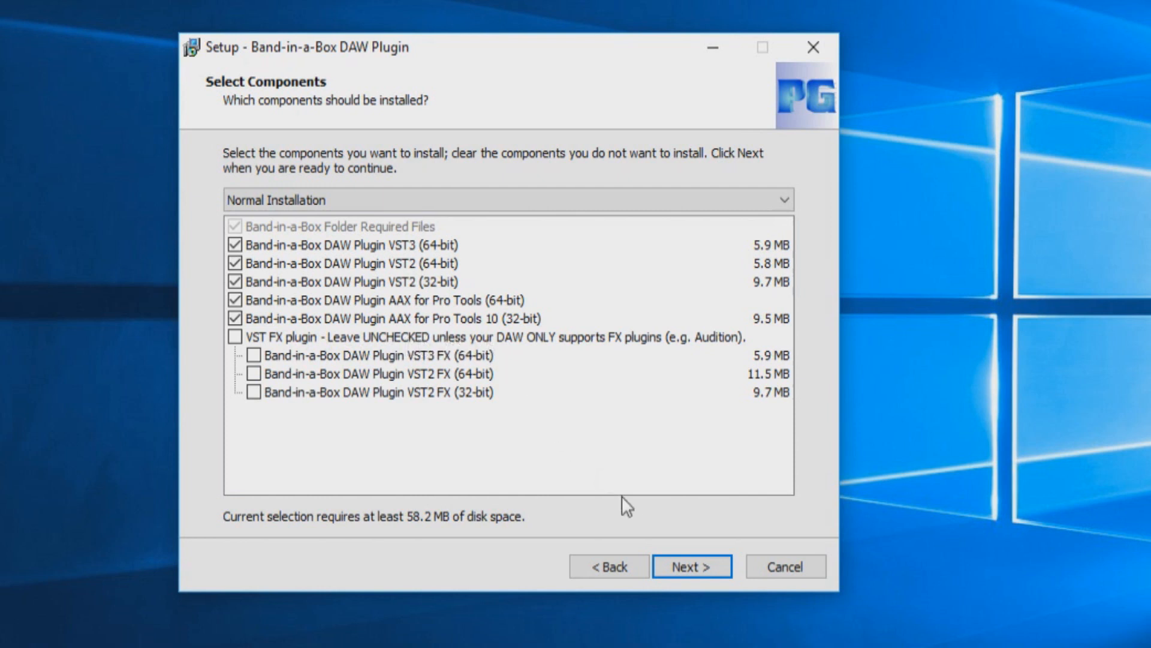
left_click(690, 566)
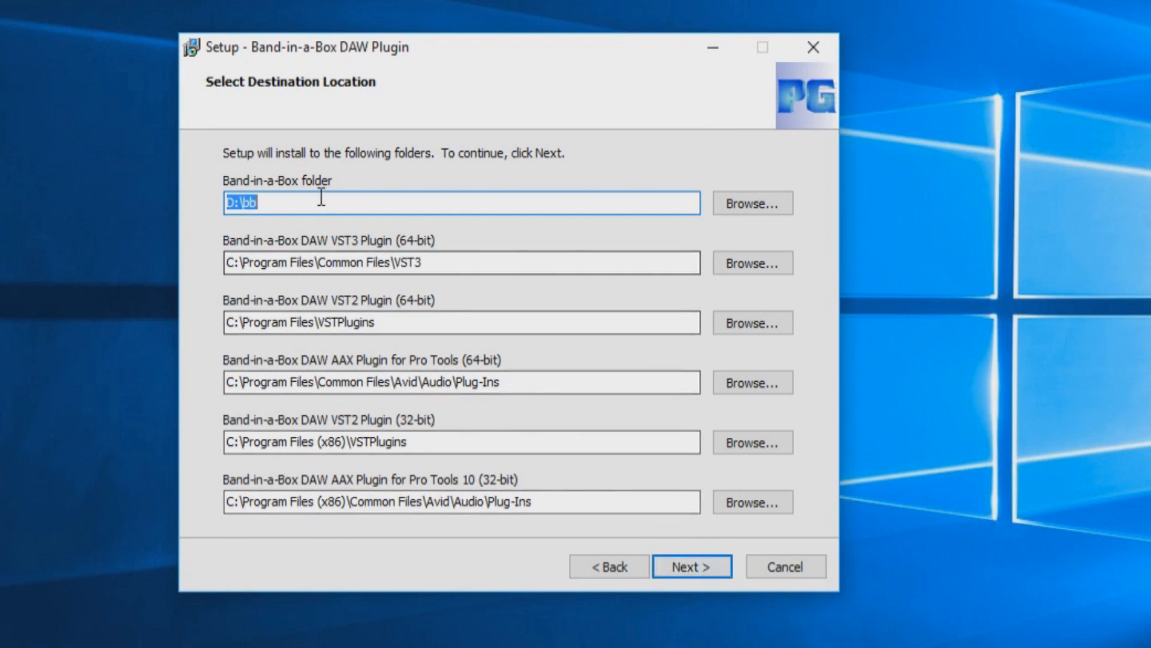
Step: Try changing the drive of the Band-in-a-Box folder to E in the setup's destination locations
left_click(232, 203)
type("E")
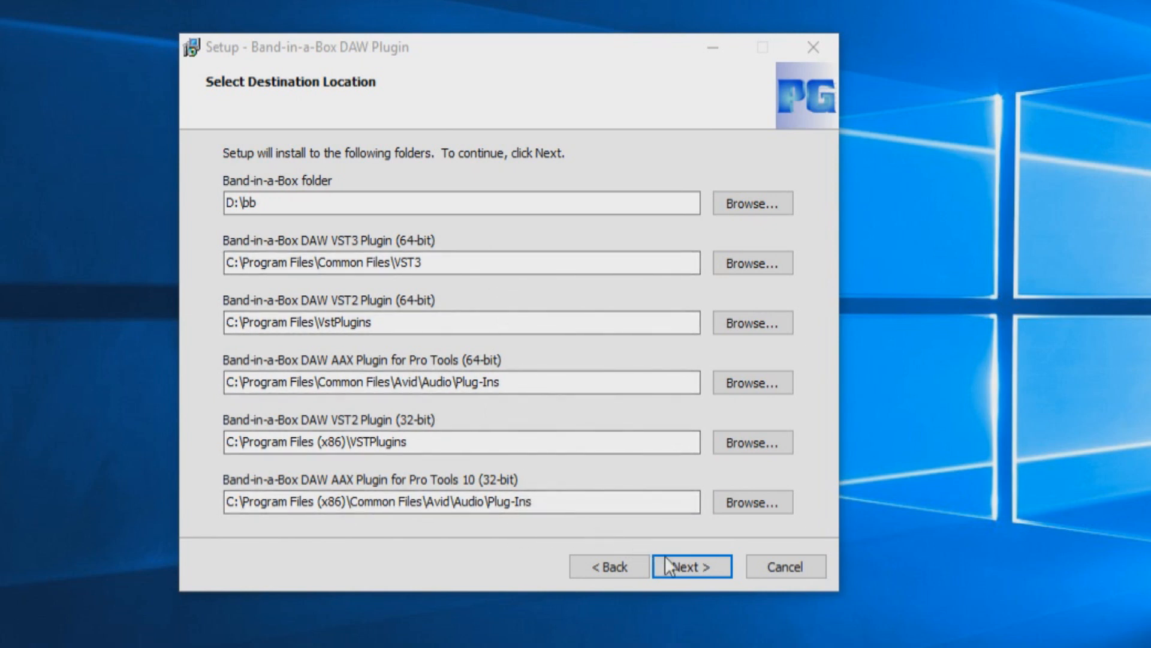
Step: Accept the destination folders with Band-in-a-Box in D:\bb, and keep all additional VST2 (64-bit) plugin copies selected
left_click(696, 576)
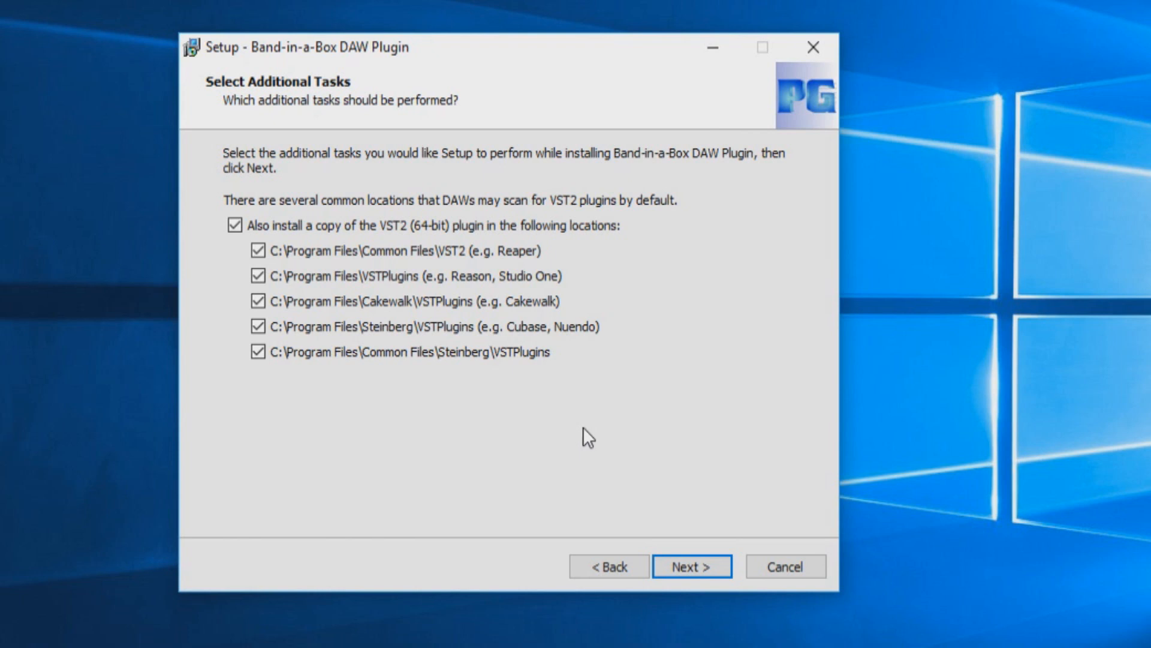
left_click(693, 562)
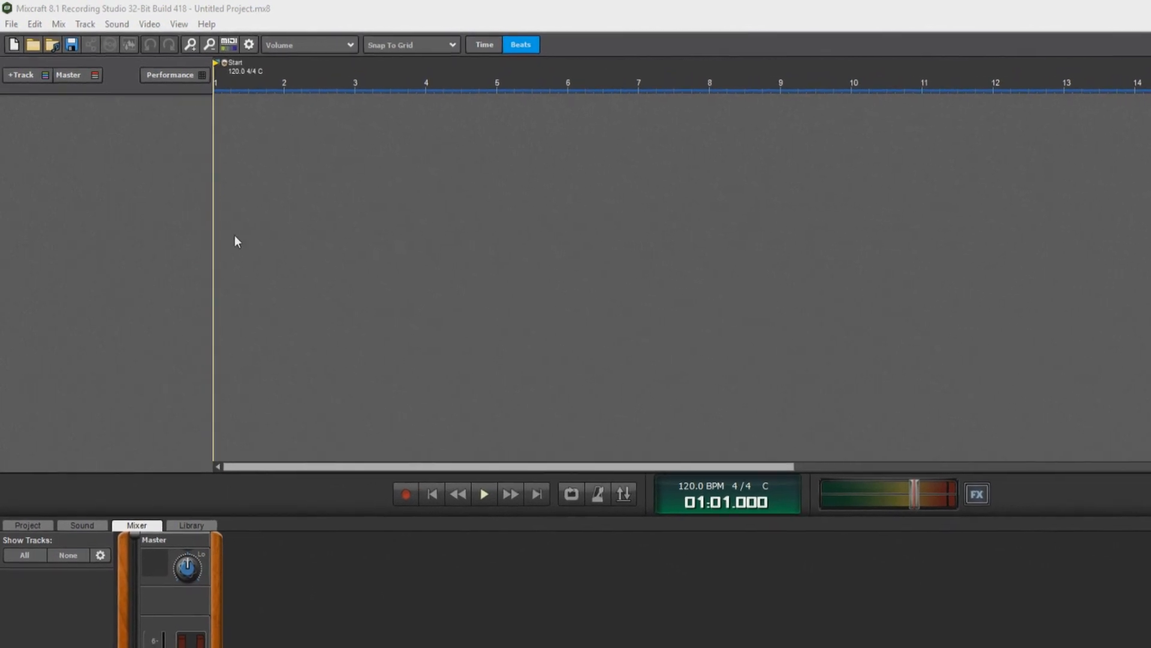
Step: Insert a virtual instrument track in Mixcraft and check its VSTi Instruments presets for the Band-in-a-Box plugin
left_click(21, 75)
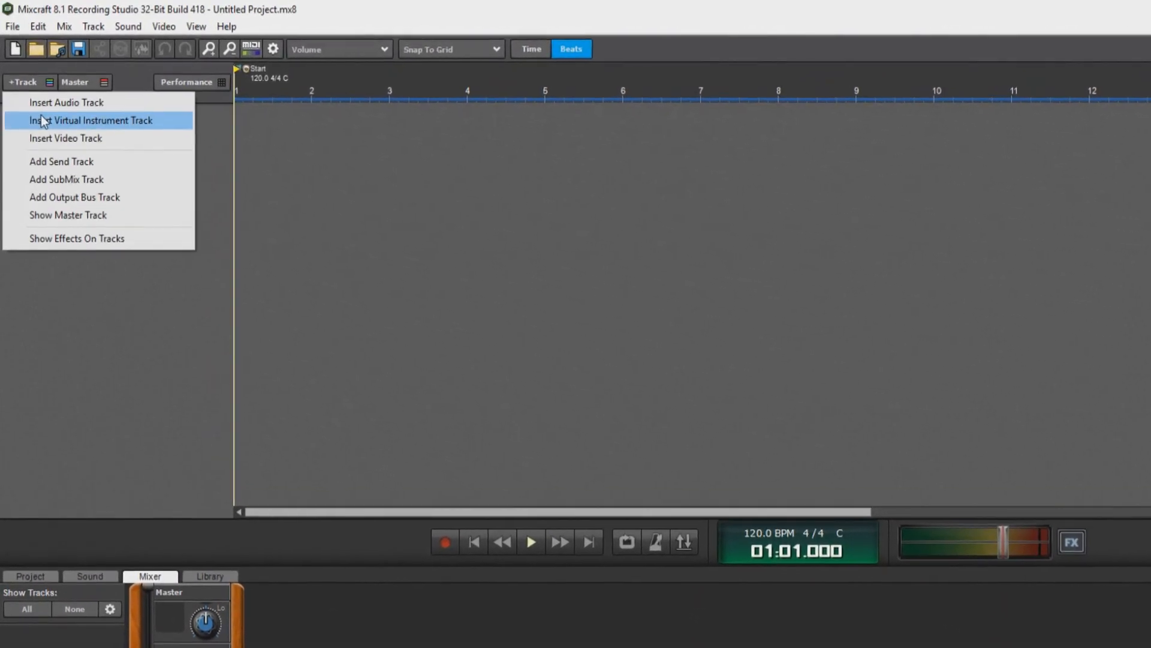
left_click(113, 120)
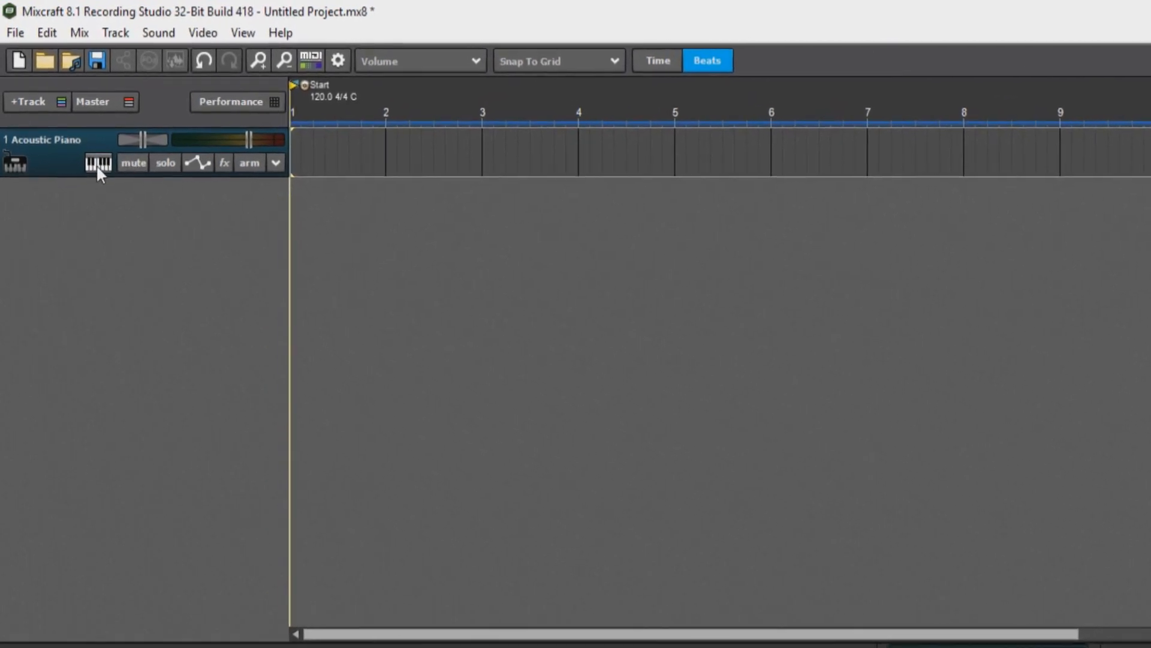
left_click(98, 163)
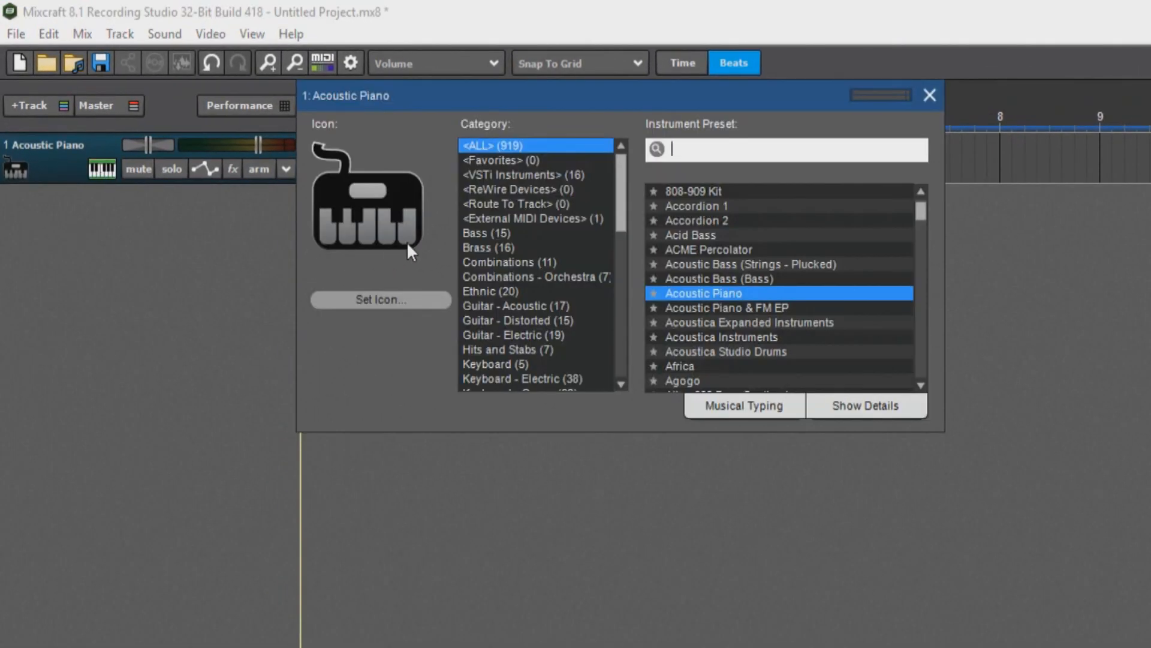
left_click(519, 176)
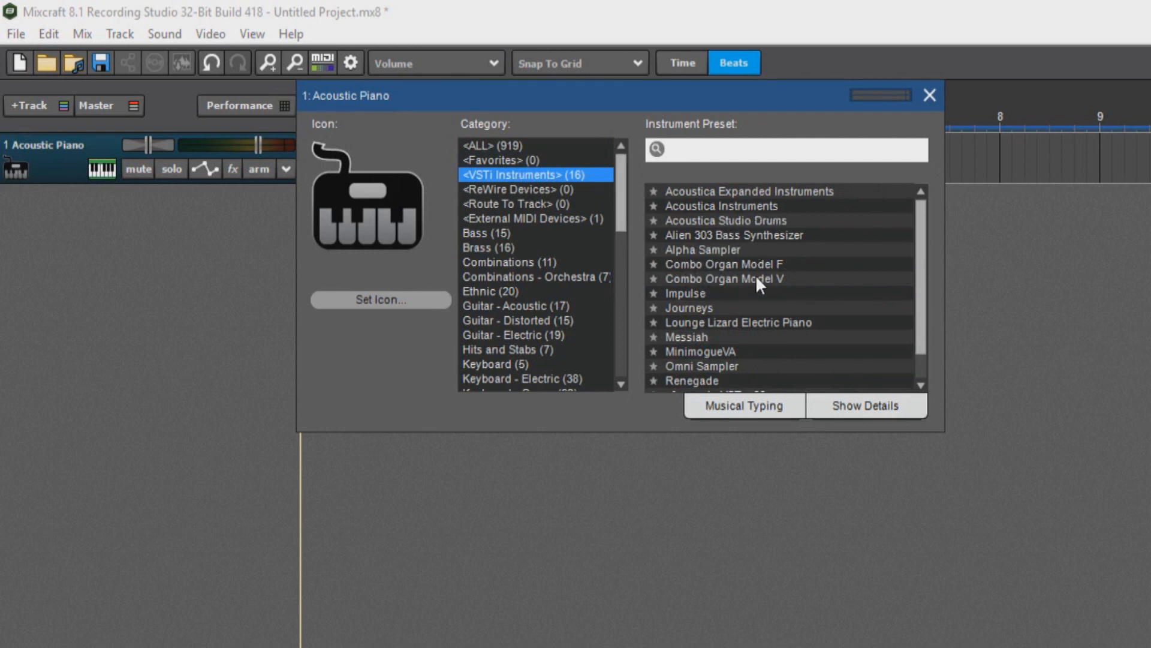
left_click(930, 95)
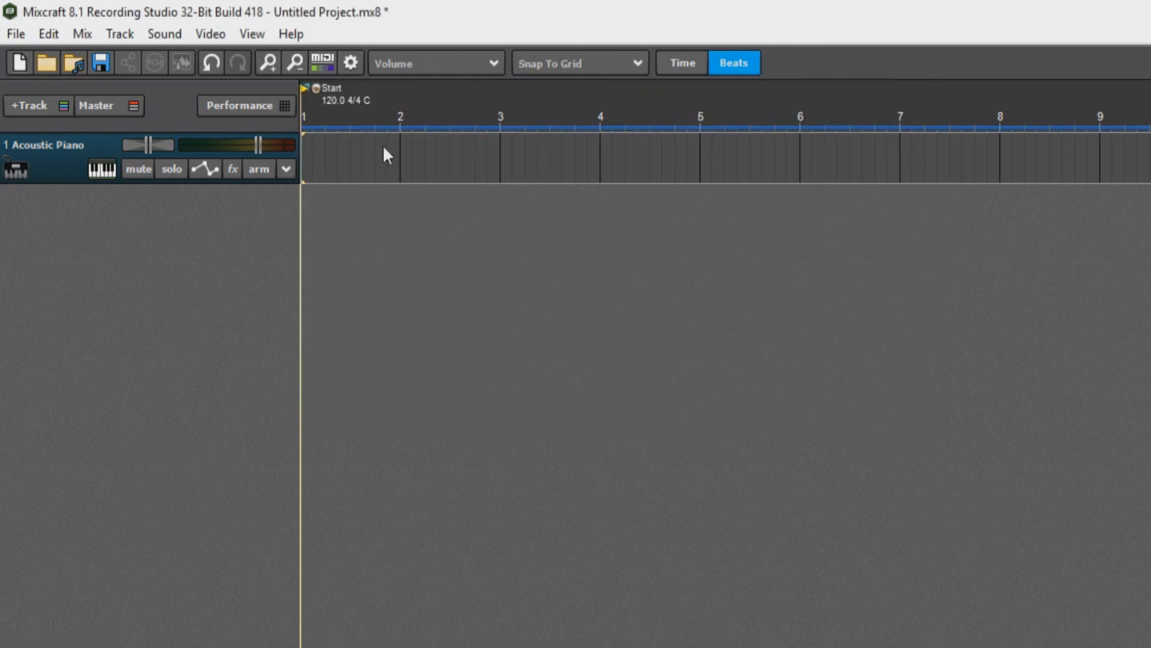
Step: Open Mixcraft's plug-in preferences and auto-scan for VST/VSTi directories in the additional folders list
left_click(15, 34)
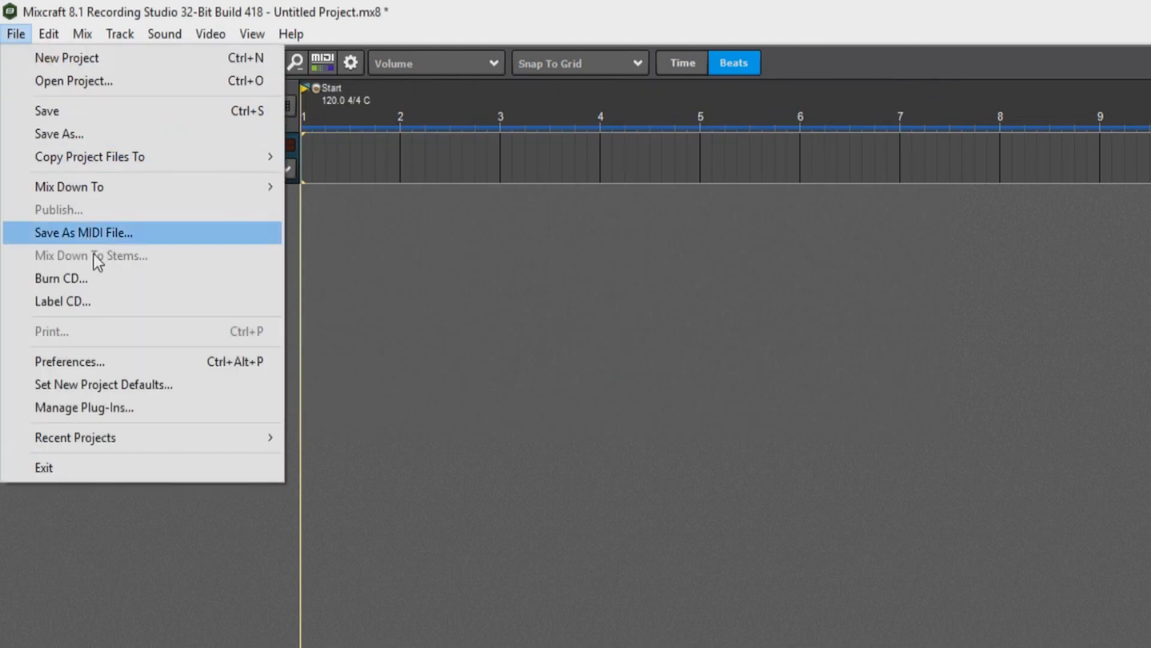
left_click(99, 361)
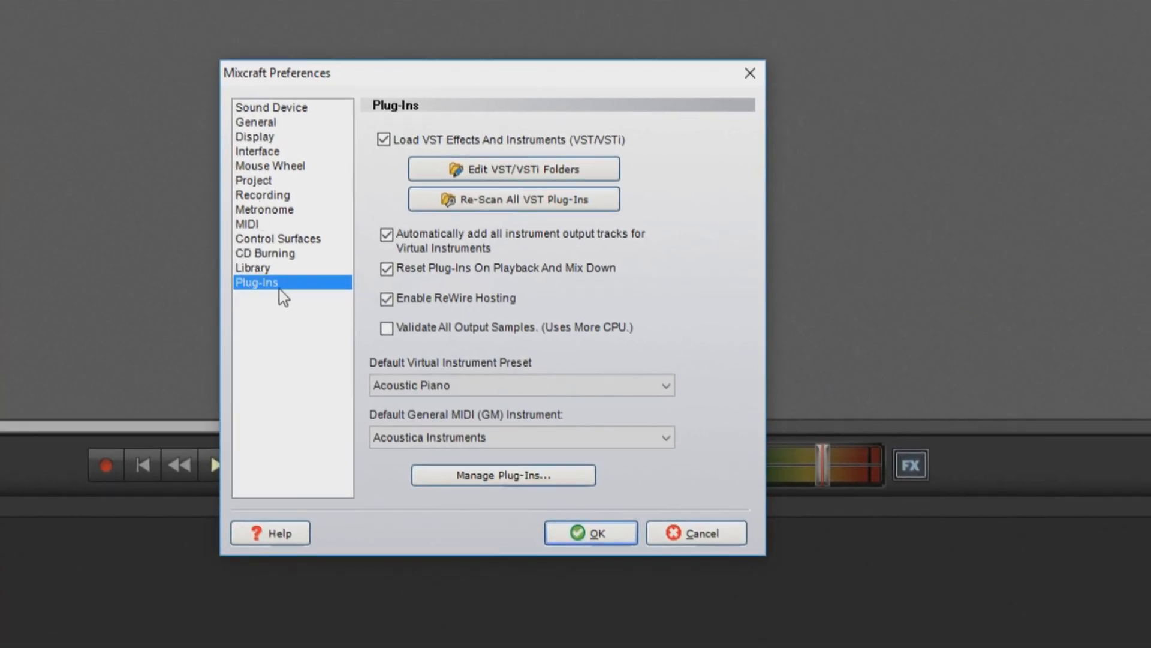
left_click(522, 175)
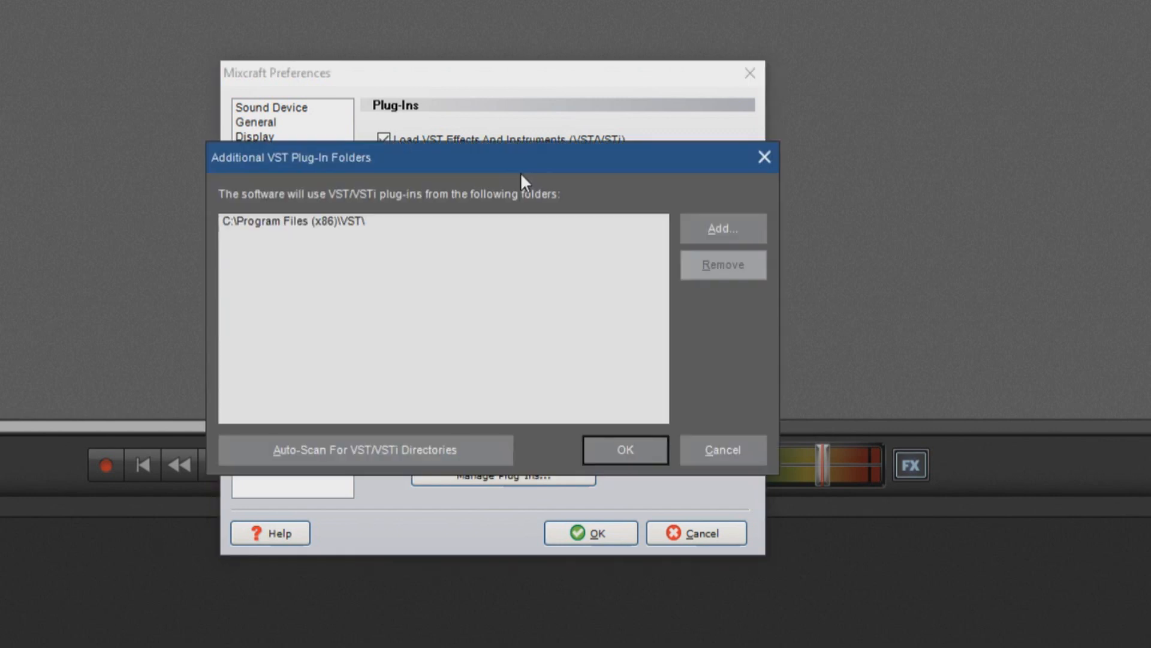
left_click(379, 449)
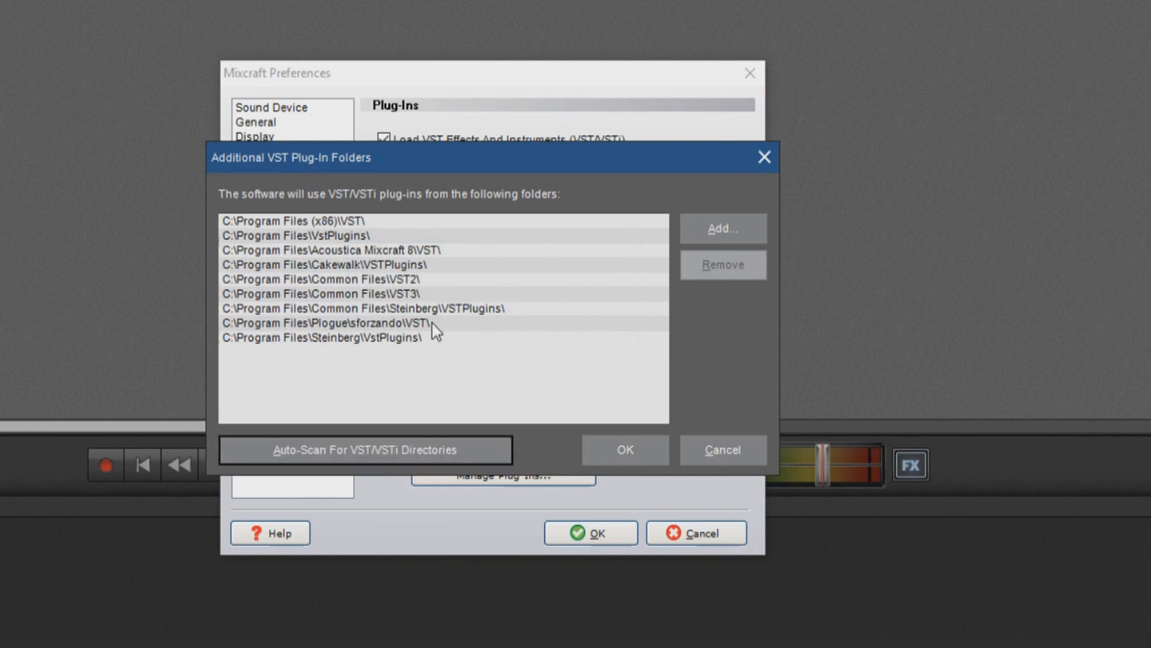
Step: Add the folder C:\Program Files (x86)\VSTPlugins to the additional VST plug-in folders
left_click(718, 234)
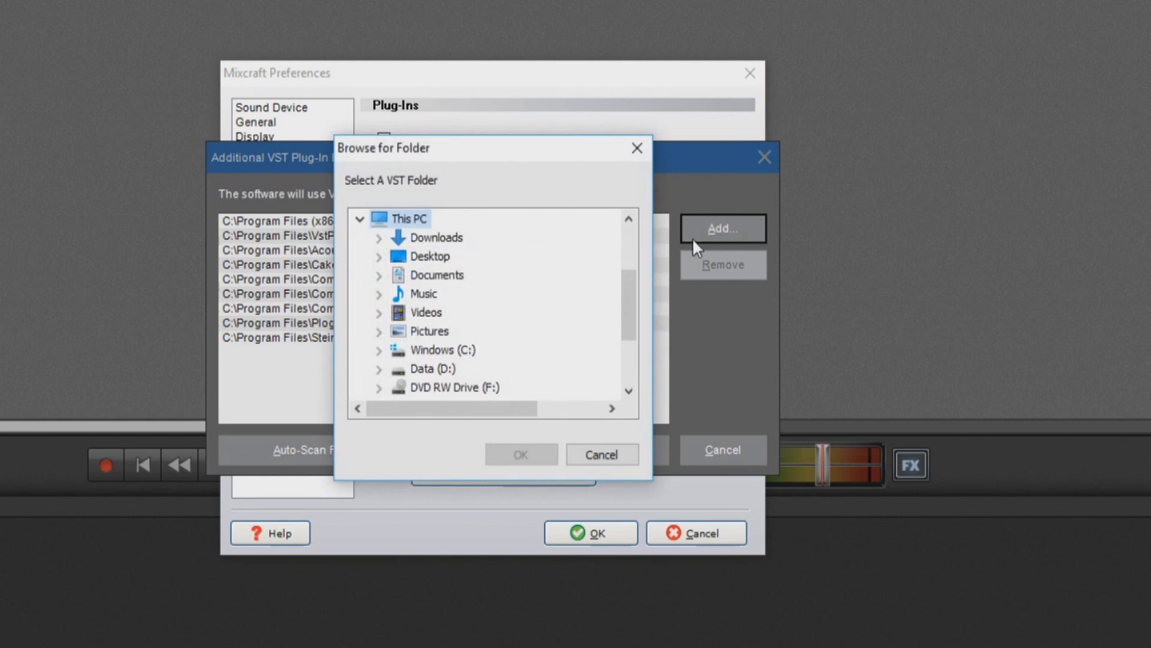
double_click(461, 349)
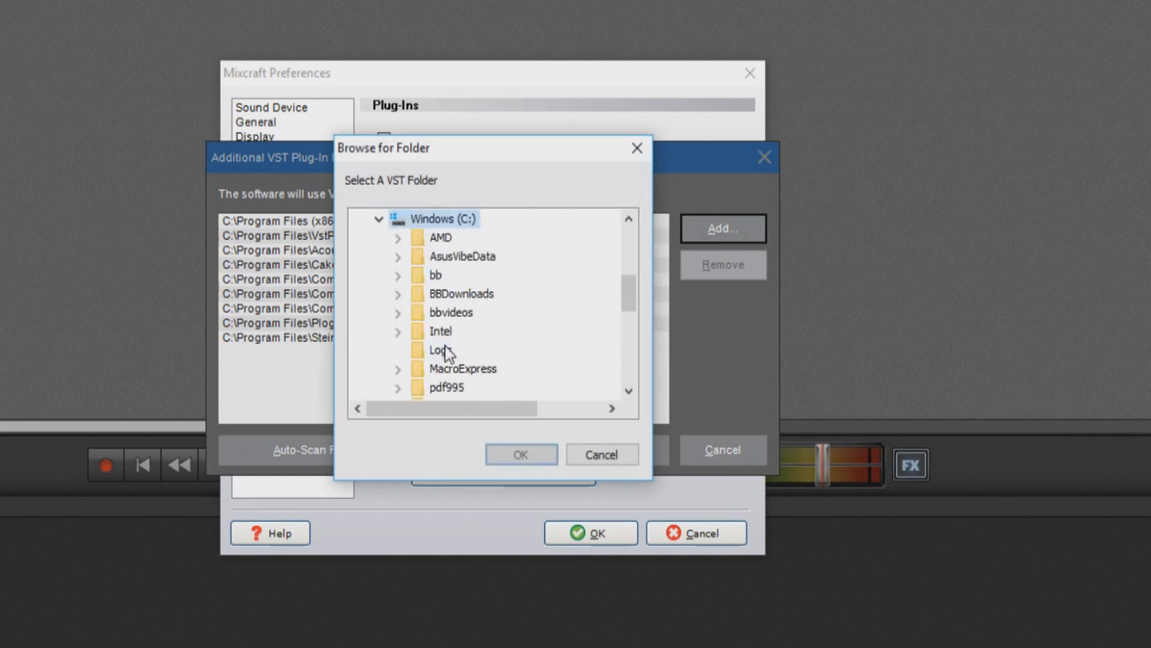
scroll(456, 333, "down", 3)
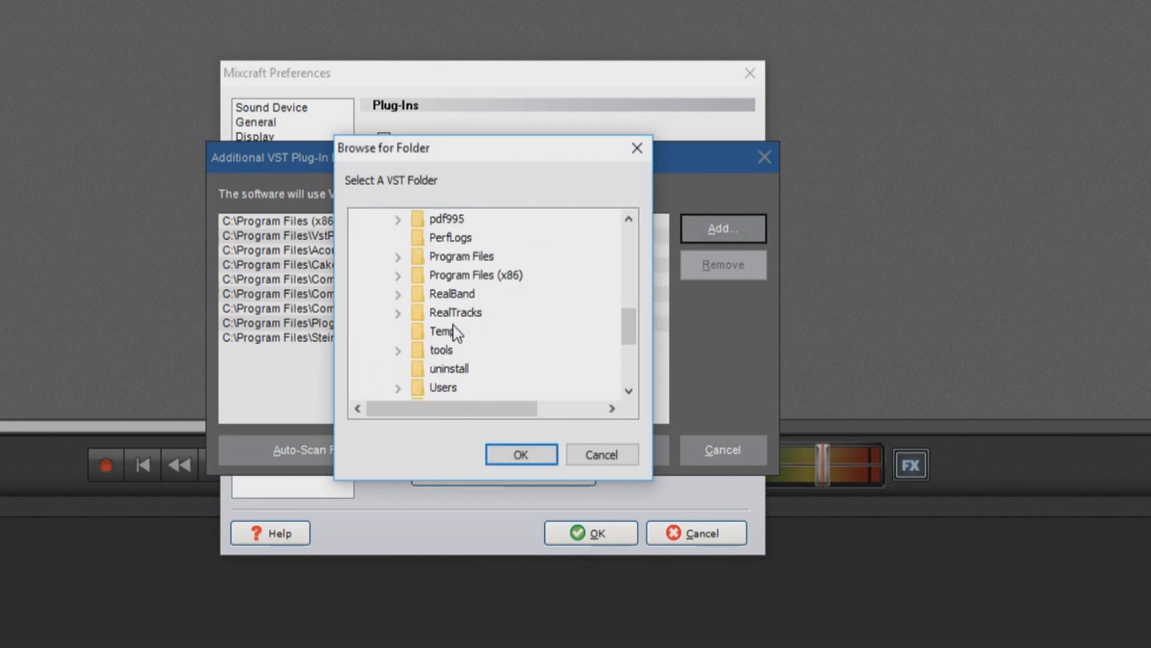
double_click(464, 277)
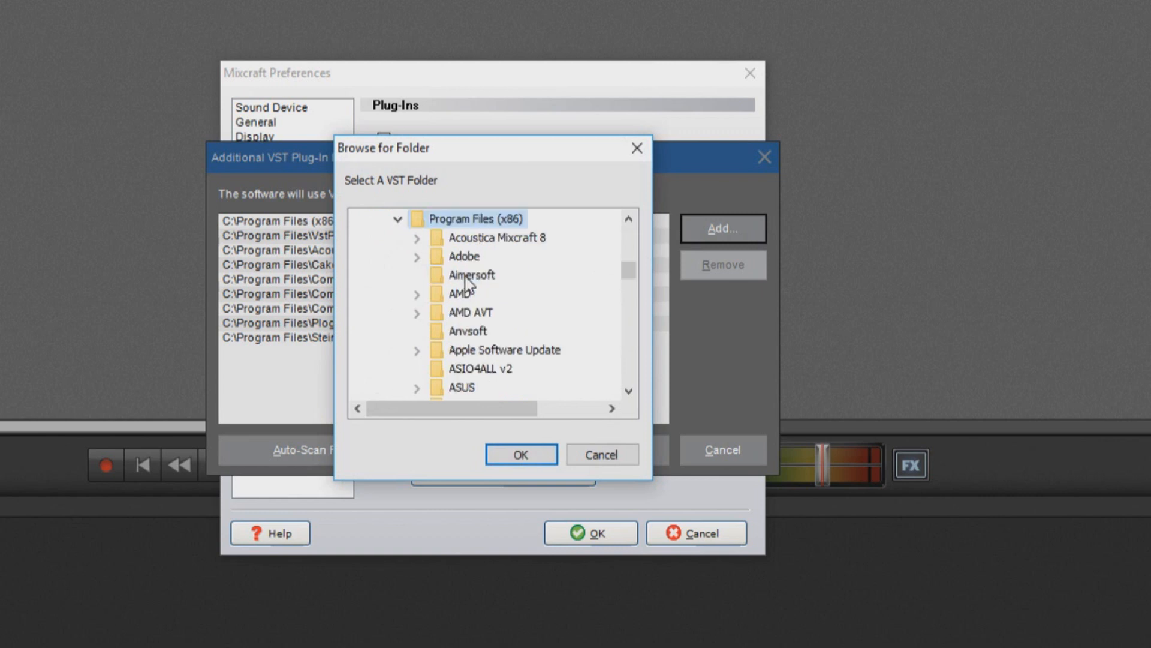
scroll(467, 282, "down", 13)
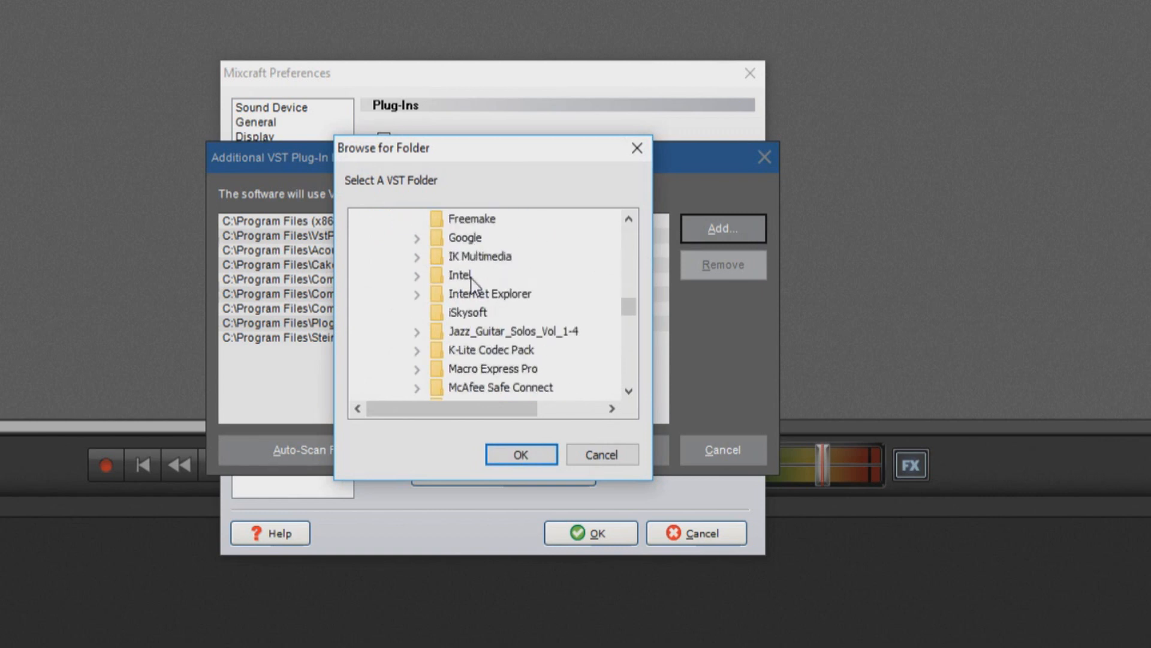
scroll(473, 289, "down", 4)
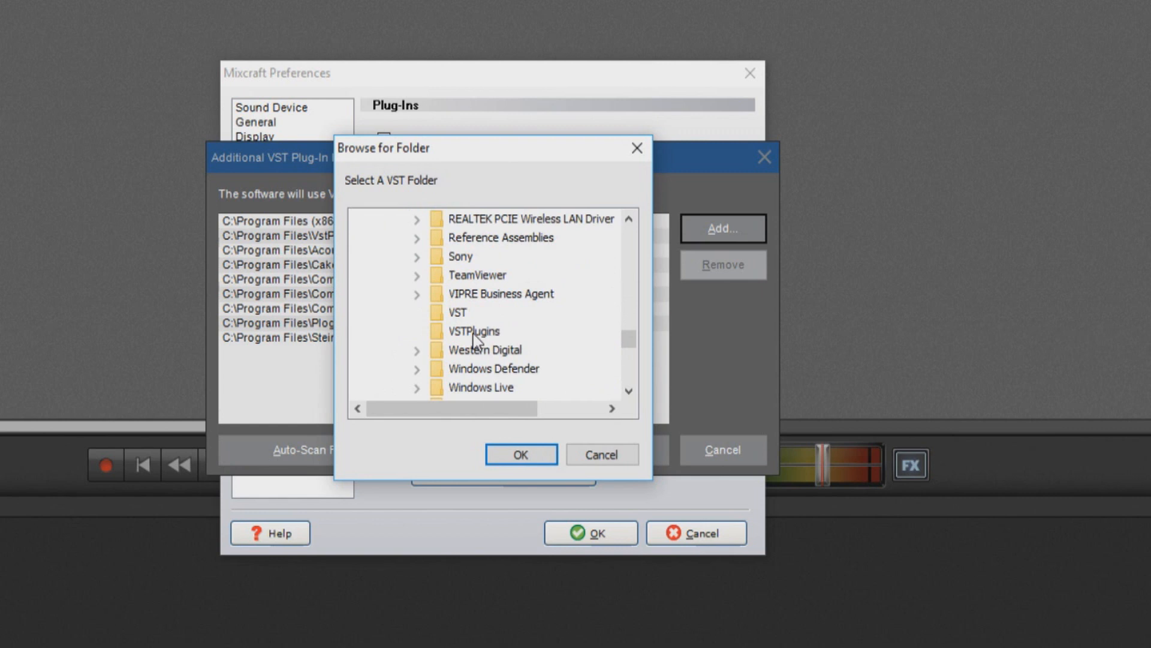
left_click(471, 333)
left_click(535, 454)
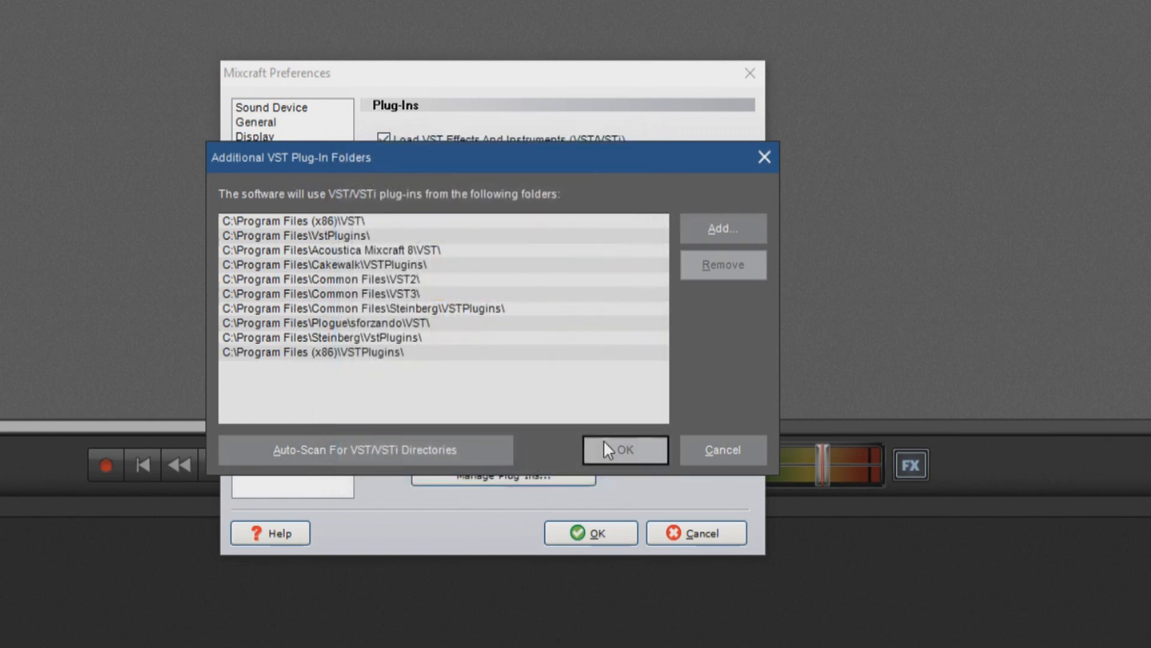
Step: Accept the VST folder list, let Mixcraft rescan all VST effects, and close the preferences
left_click(626, 451)
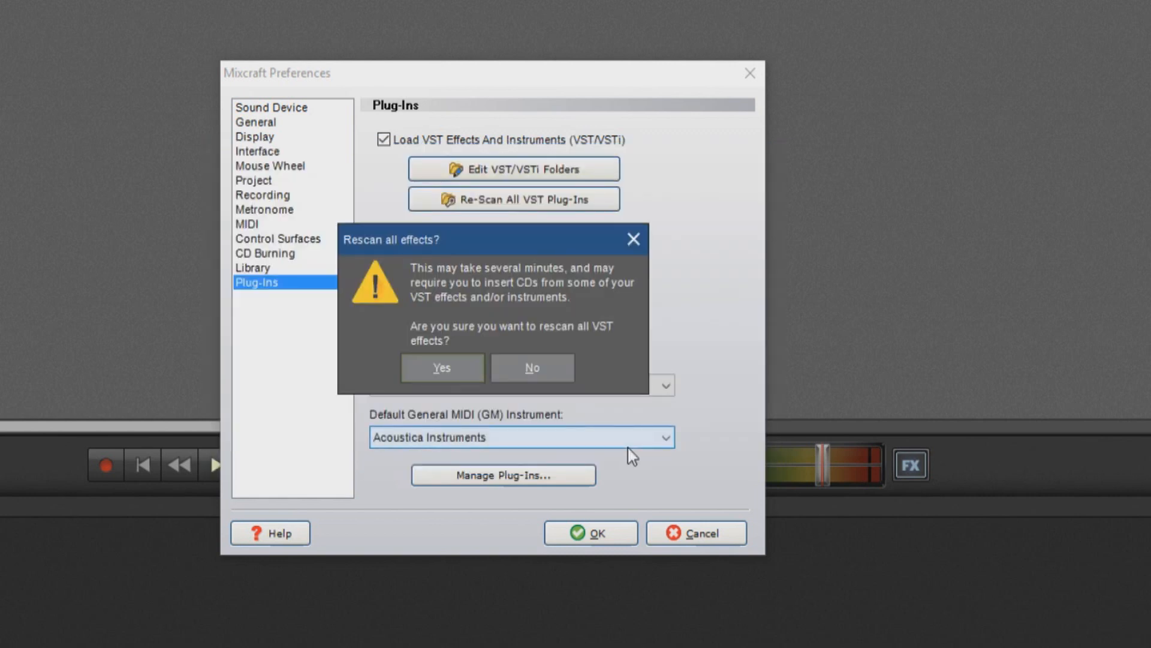
left_click(449, 369)
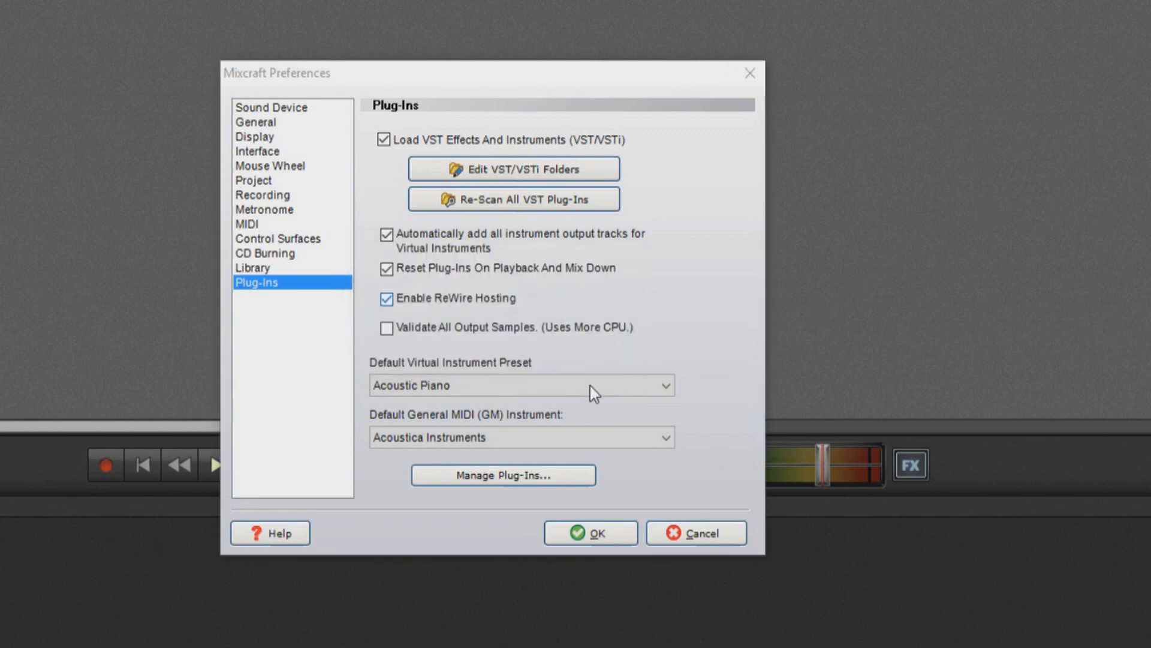
left_click(573, 534)
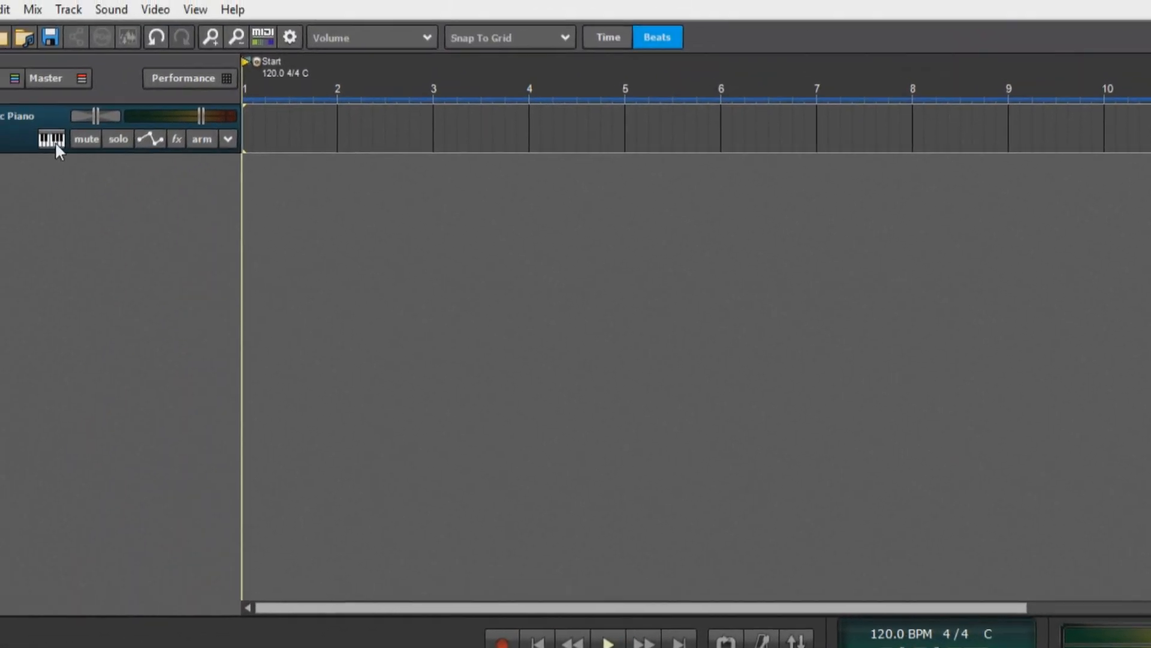
Step: Load Band-in-a-Box DAW VST Plugin32 from the VSTi Instruments onto the Acoustic Piano track
left_click(55, 141)
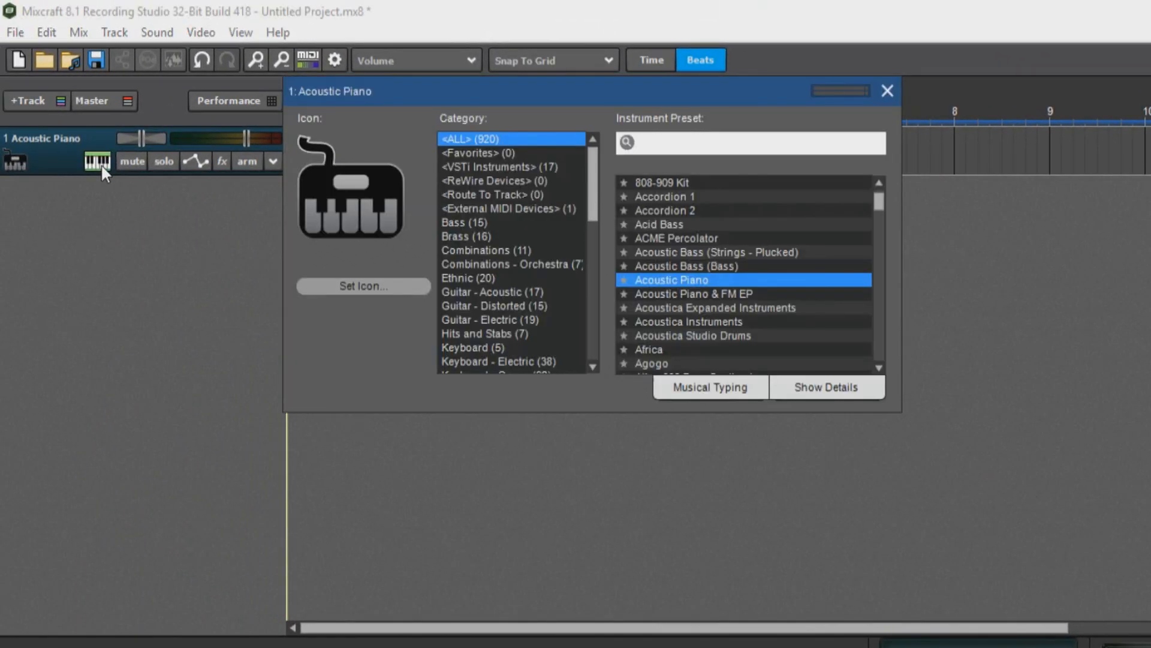
left_click(496, 167)
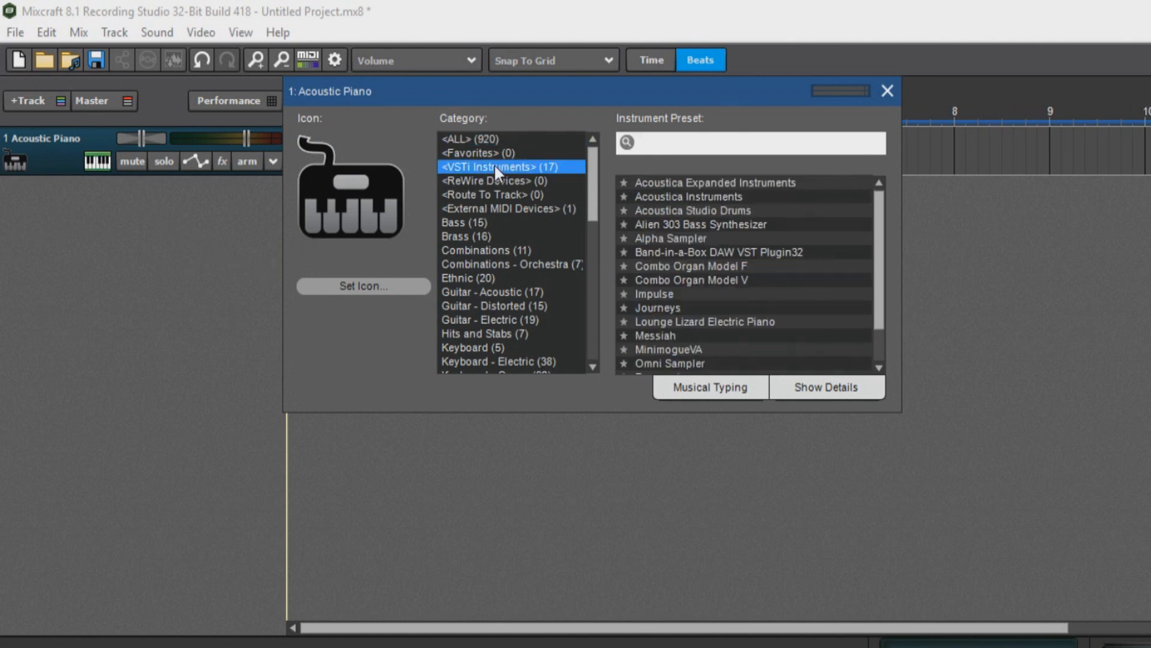
left_click(704, 252)
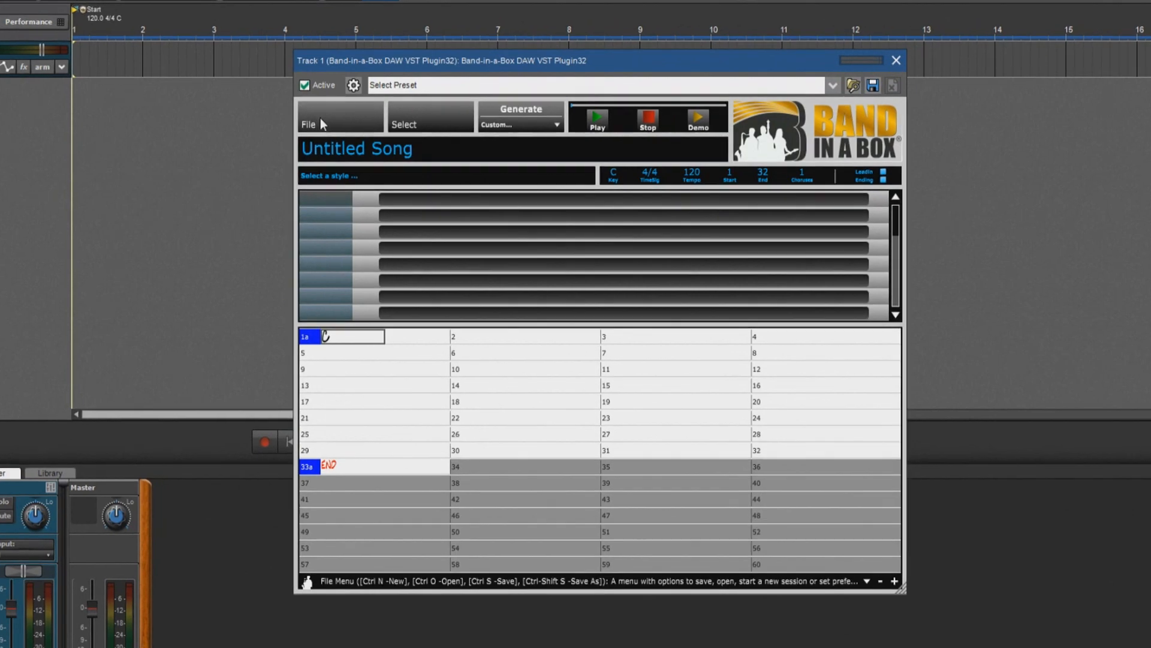
Step: Open the Band-in-a-Box plugin's preferences and review the choices for the selected host
left_click(320, 123)
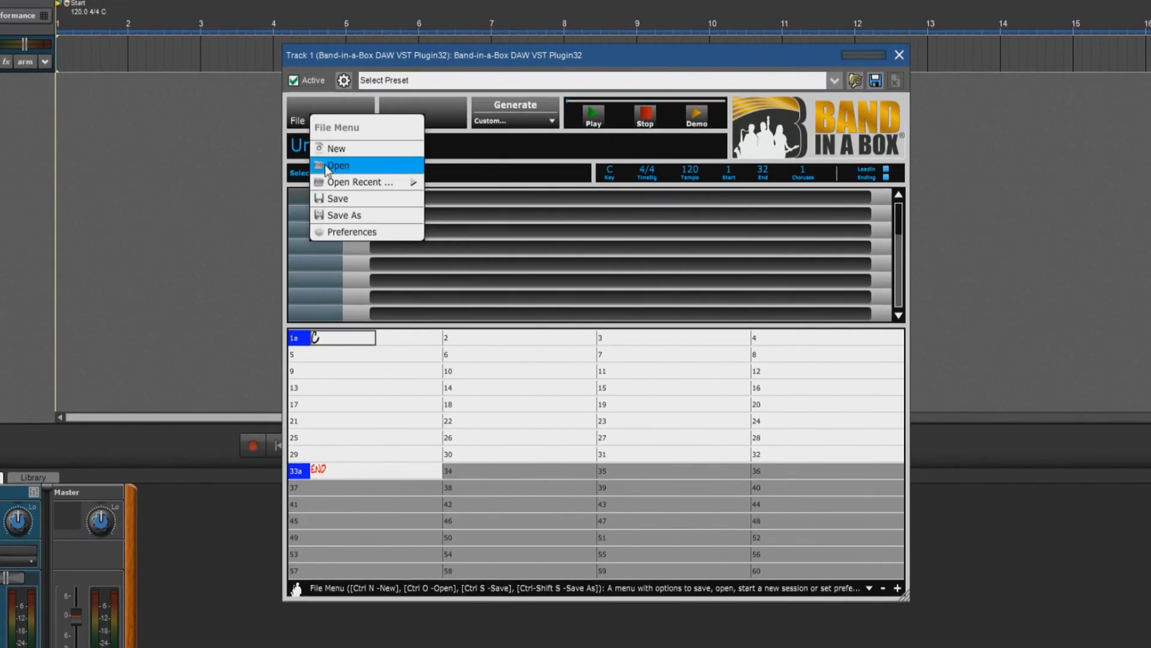
left_click(363, 236)
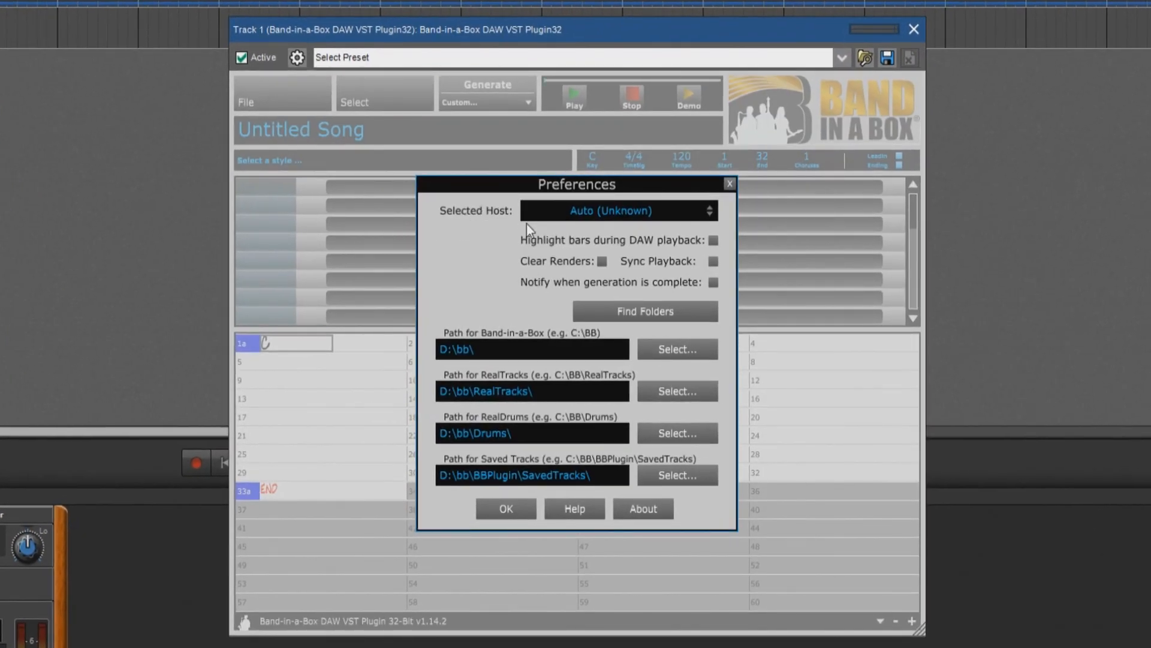
left_click(705, 213)
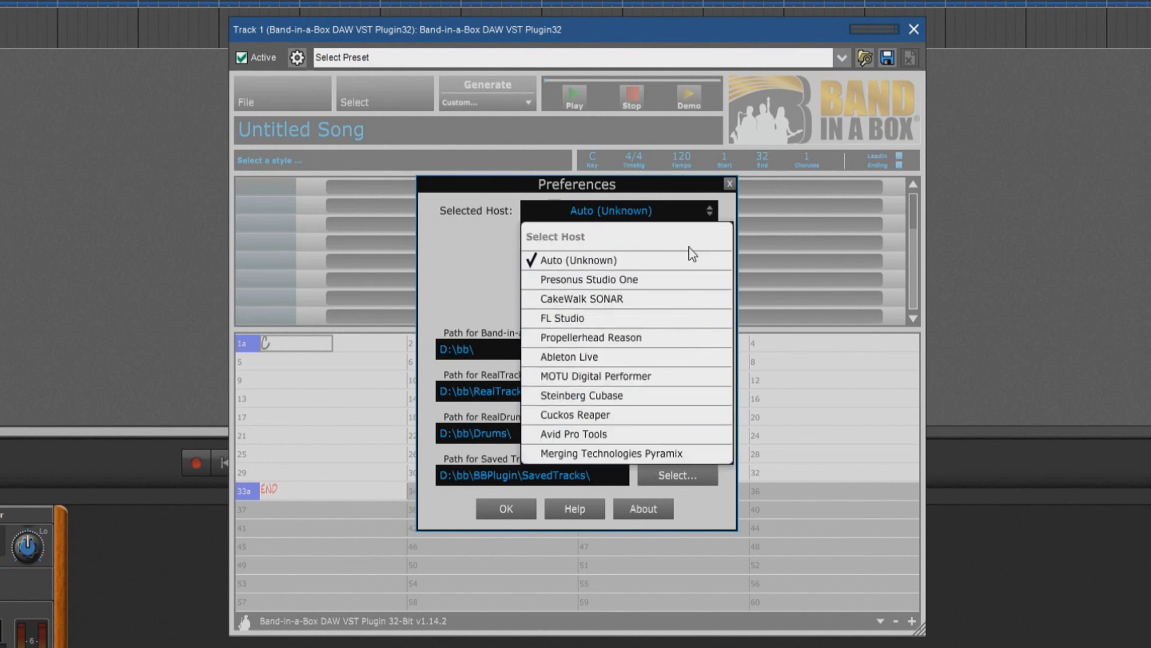
left_click(710, 224)
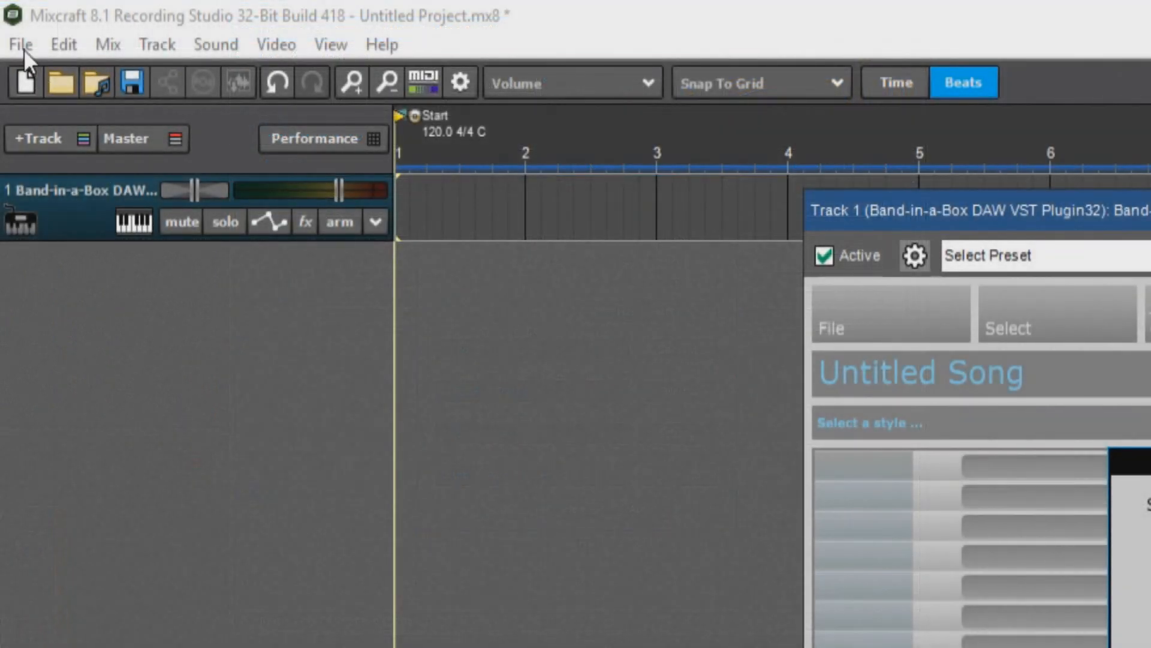
left_click(21, 45)
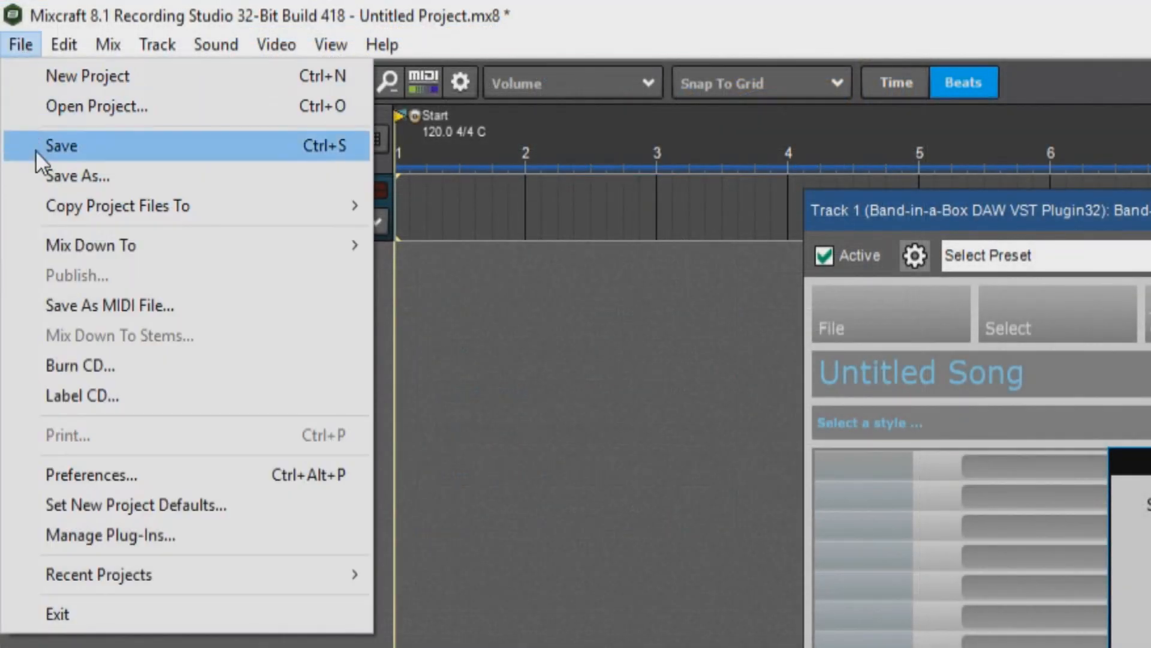
mouse_move(234, 211)
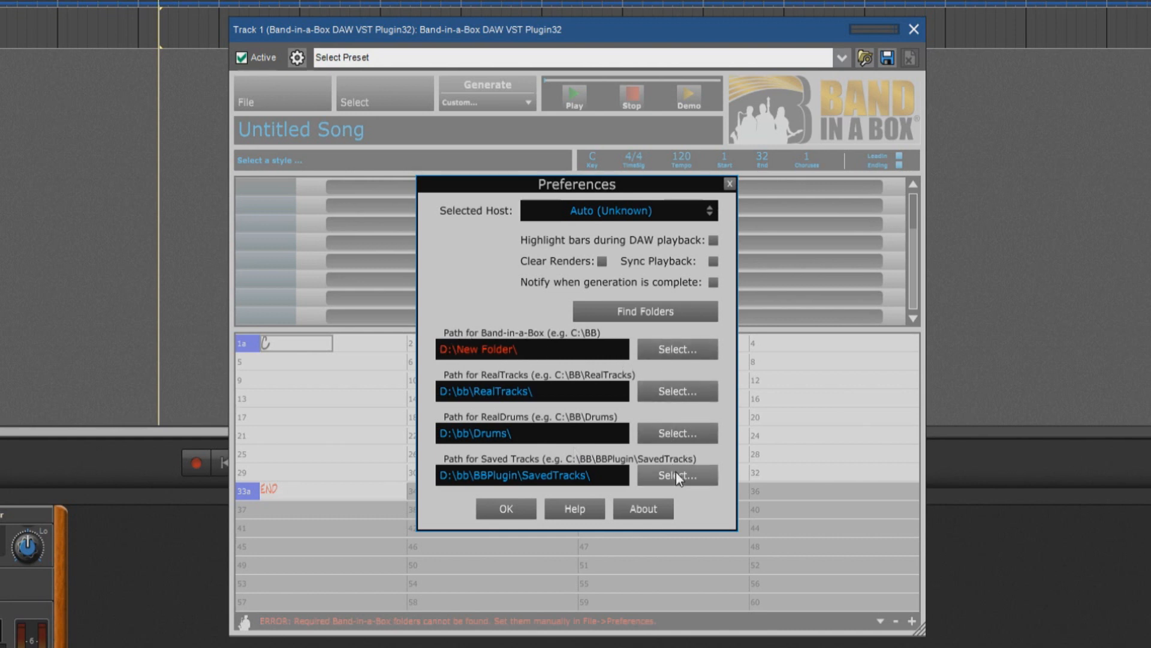
Step: Have the plugin find its Band-in-a-Box, RealTracks, RealDrums and Saved Tracks folders automatically, and acknowledge the result
left_click(652, 315)
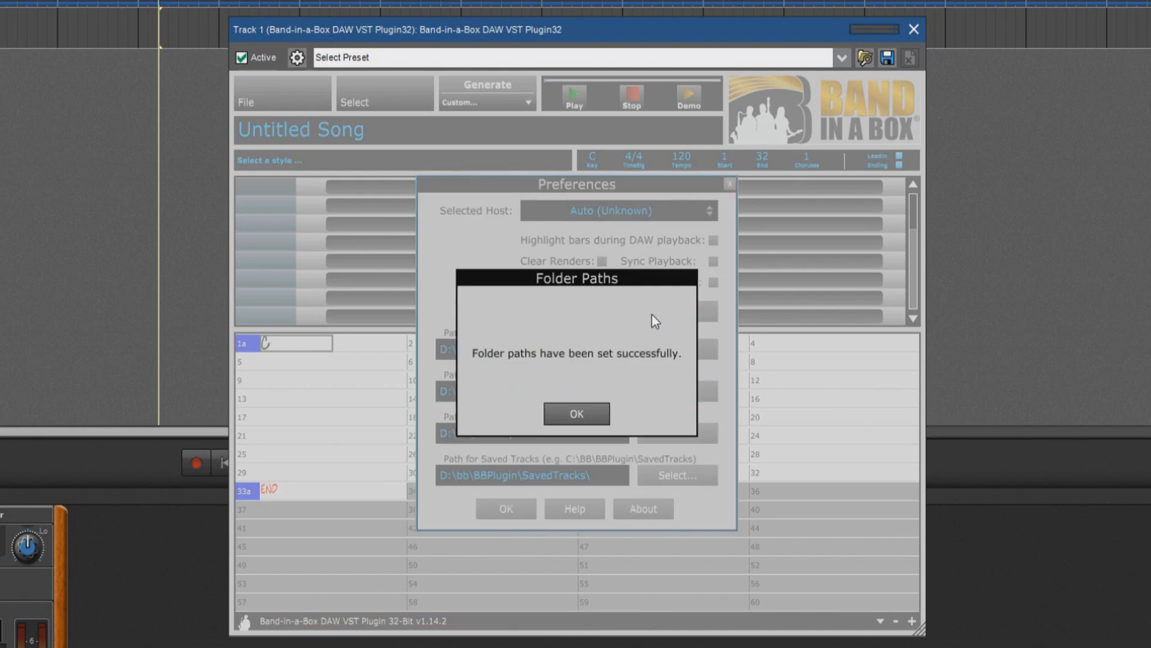
left_click(598, 414)
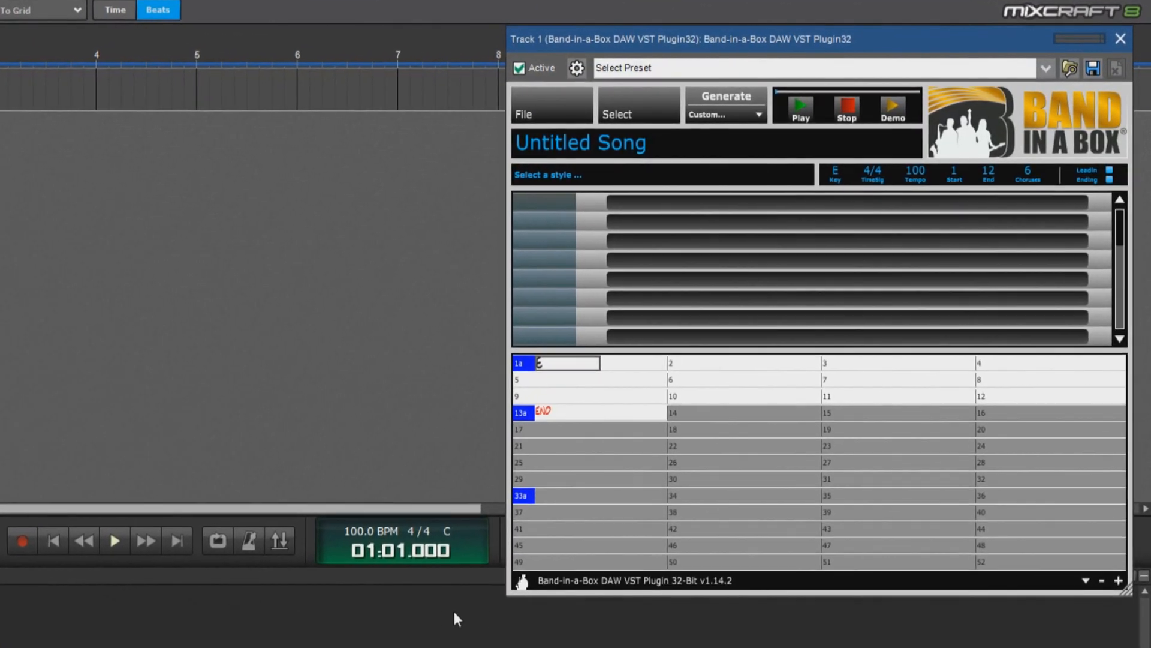
Step: Enter chords E7, A7, E7, A7, E7, B7, A7 and E7 at bars 1, 2, 3, 5, 7, 9, 10 and 11, and set 6 choruses
left_click(551, 376)
type("E7")
key("Return")
type("A7 ")
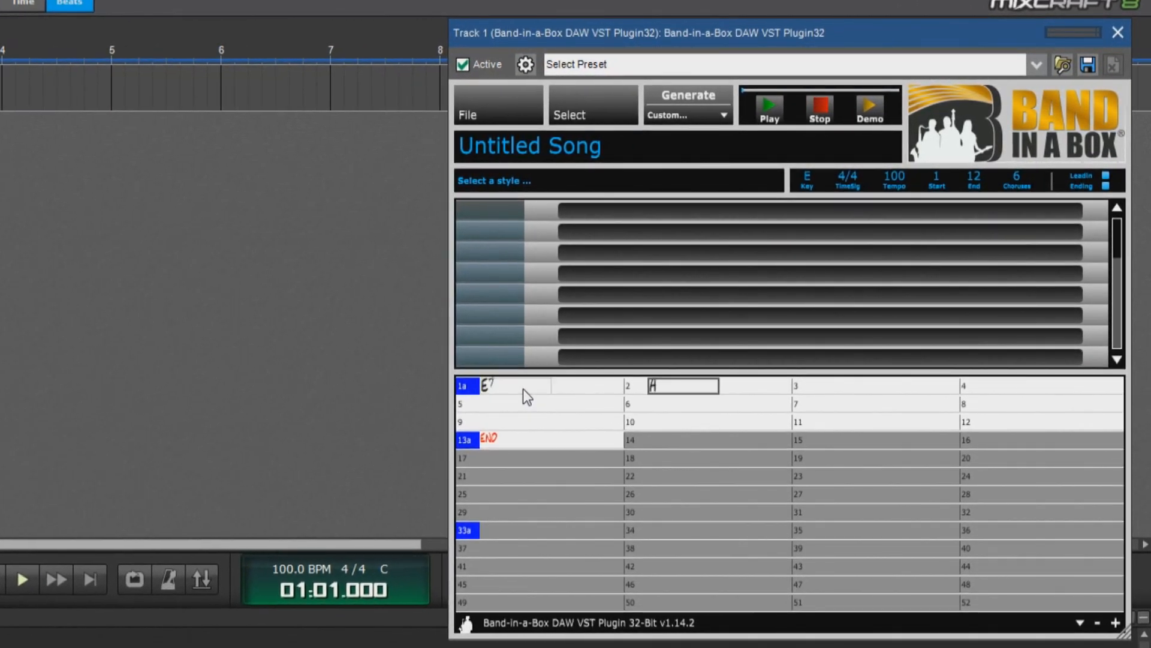
type("E7")
key("Return")
type("A7")
key("Return")
type("E7")
key("Return")
key("Return")
type("B7")
key("Return")
type("A7")
key("Return")
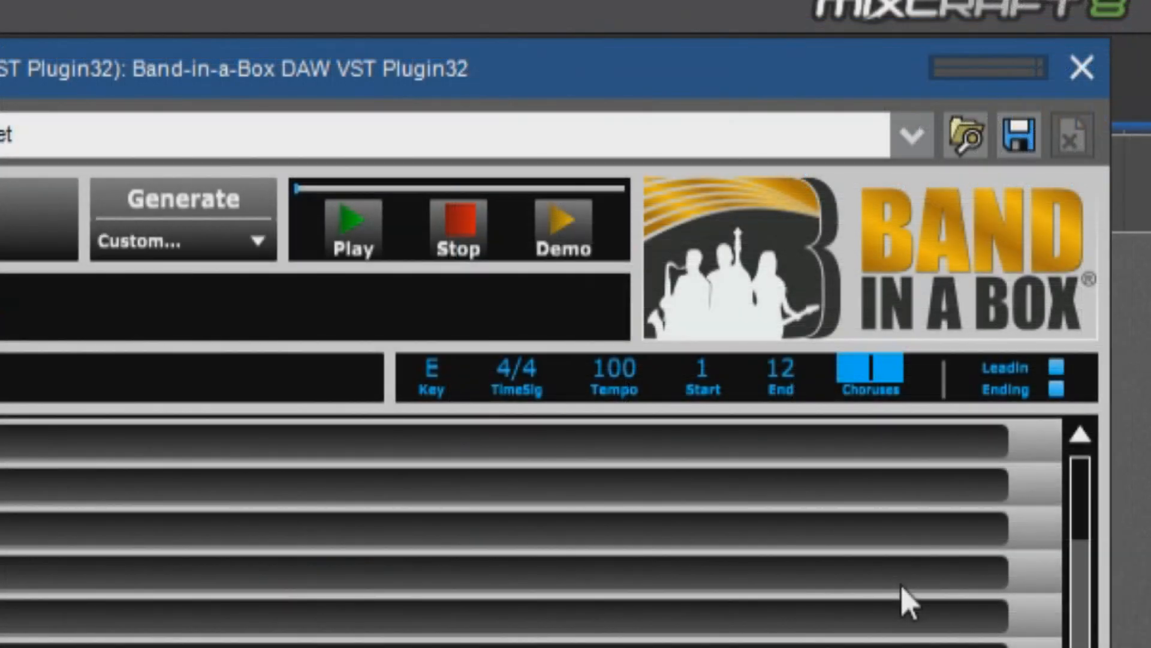
type("6")
key("Return")
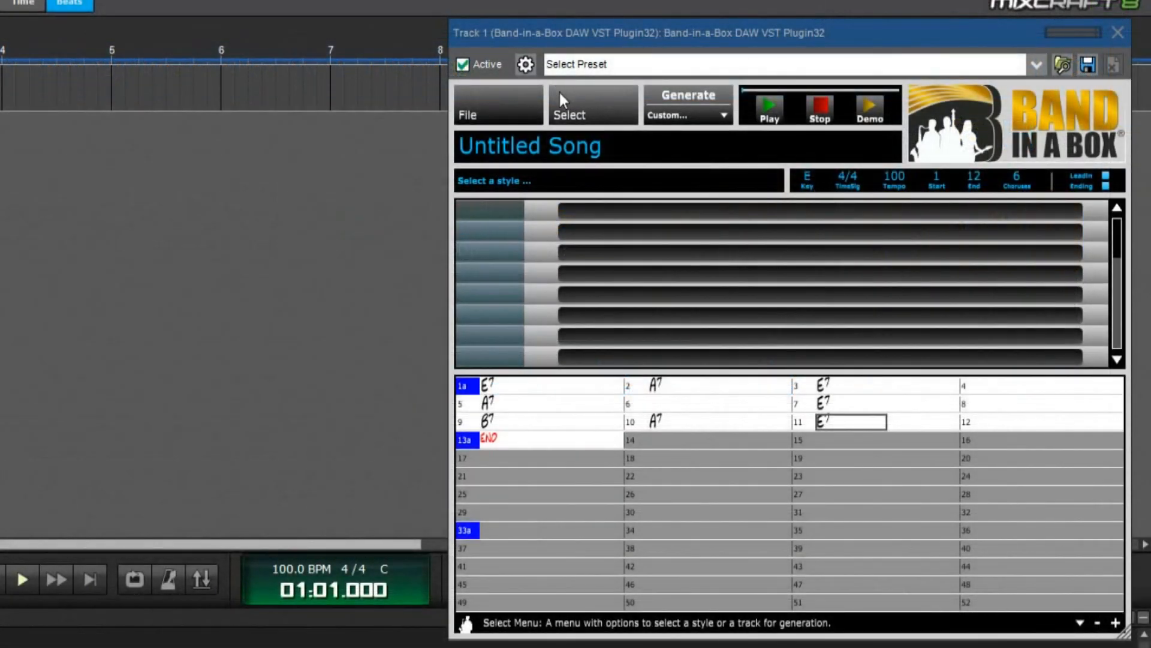
Step: Filter the StylePicker by "messin" and choose the _MESSIN style, Messin Around Funky Blues
left_click(567, 96)
left_click(504, 147)
type("messin")
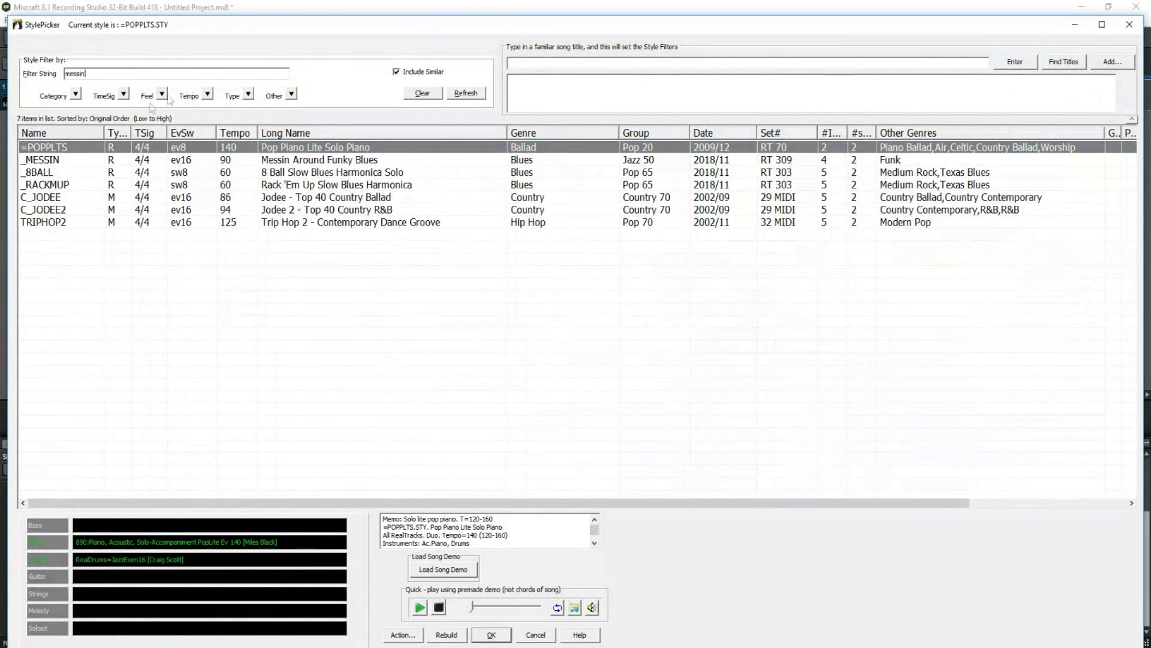
left_click(68, 160)
left_click(491, 634)
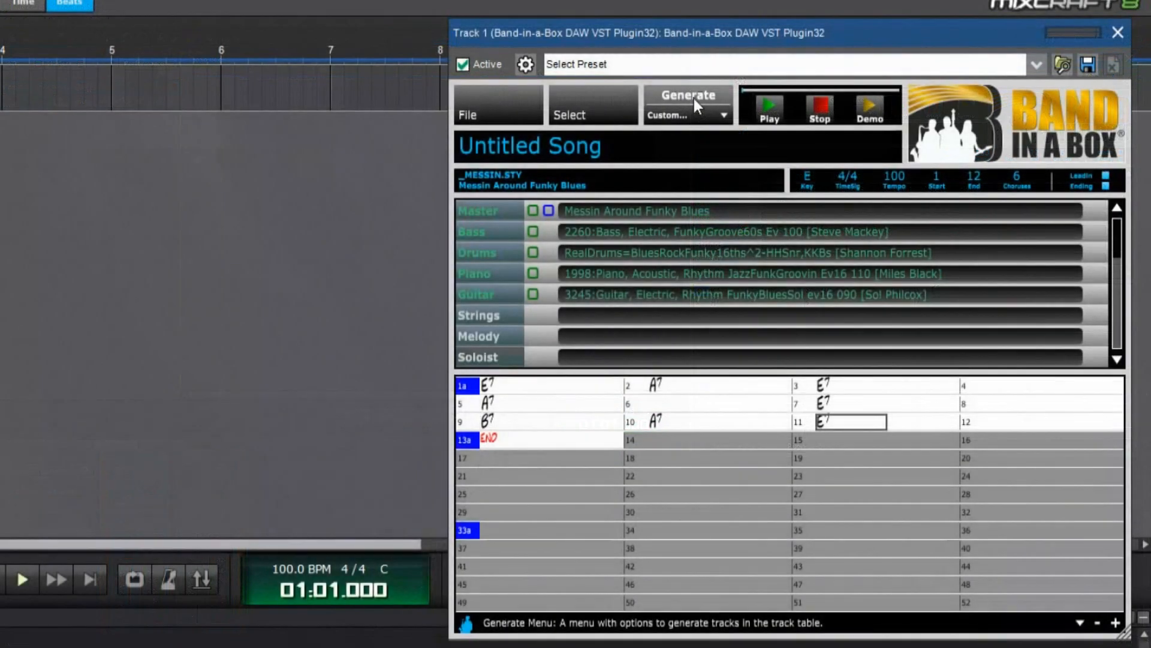
Step: Generate the song's tracks, bring them all into the Mixcraft arrangement as separate audio tracks from bar 1, and play them
left_click(692, 97)
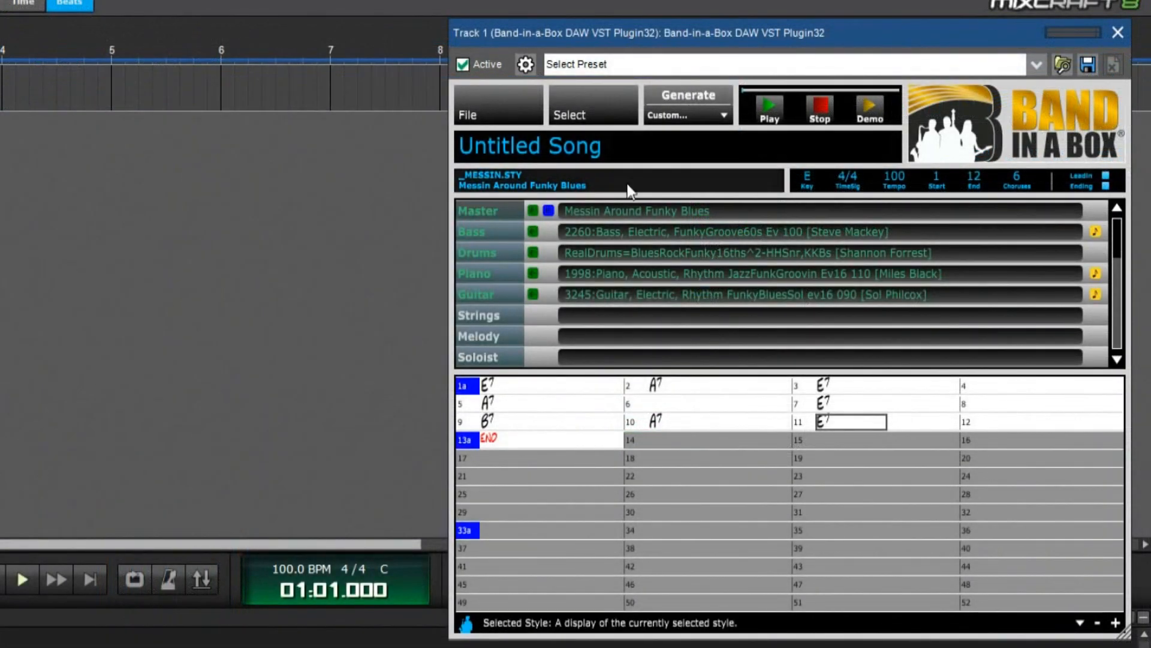
left_click_drag(551, 213, 465, 254)
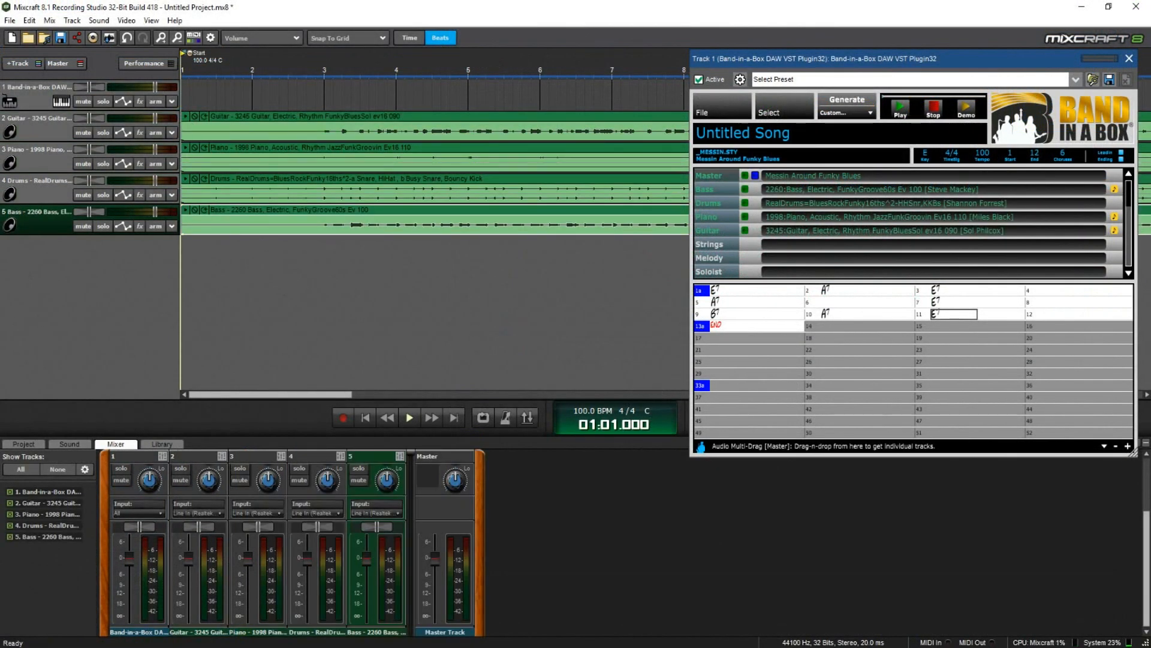
key("space")
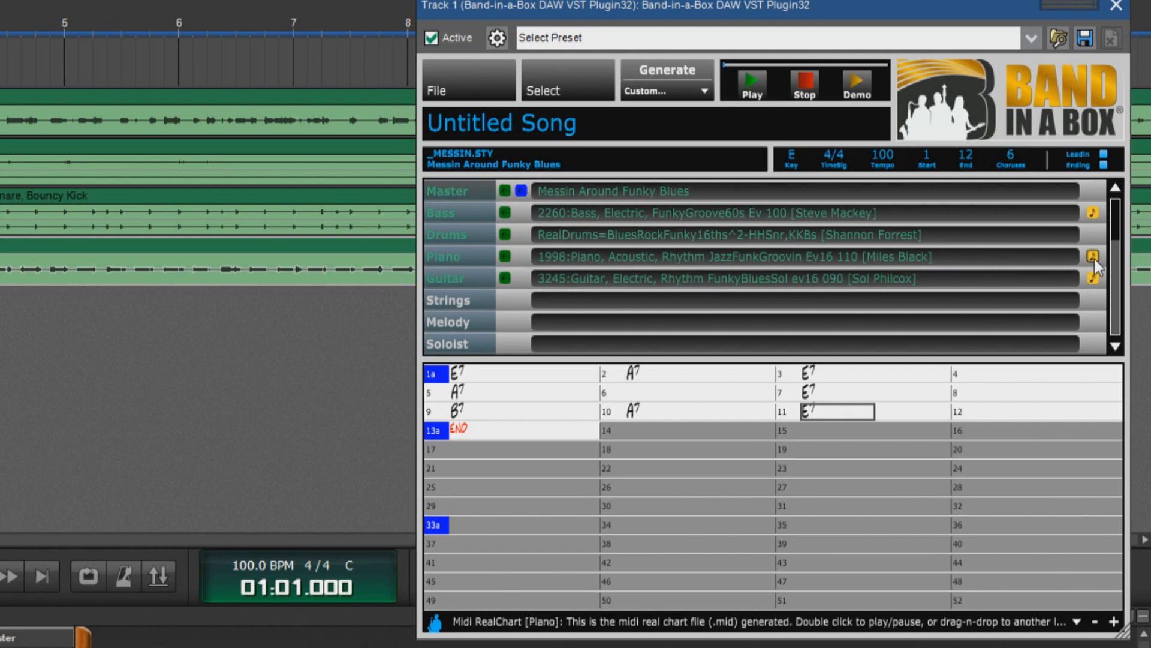
Step: Place the piano part's MIDI RealChart from the plugin at bar 1 below the bass track in Mixcraft
left_click_drag(1093, 257, 351, 334)
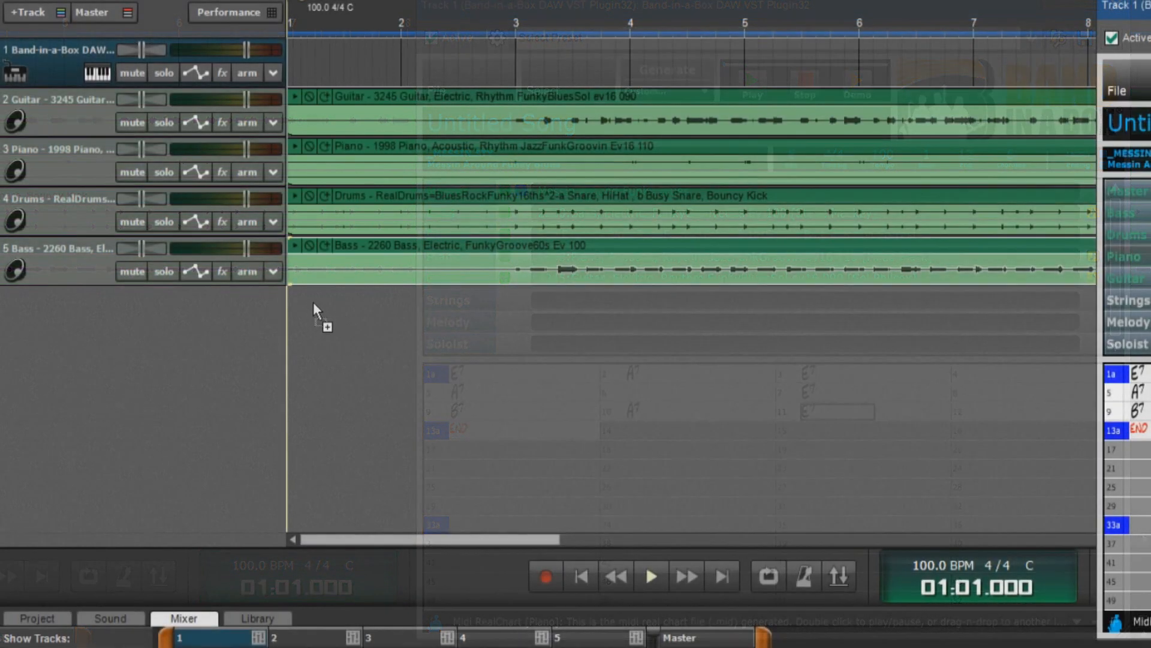
left_click_drag(314, 305, 291, 295)
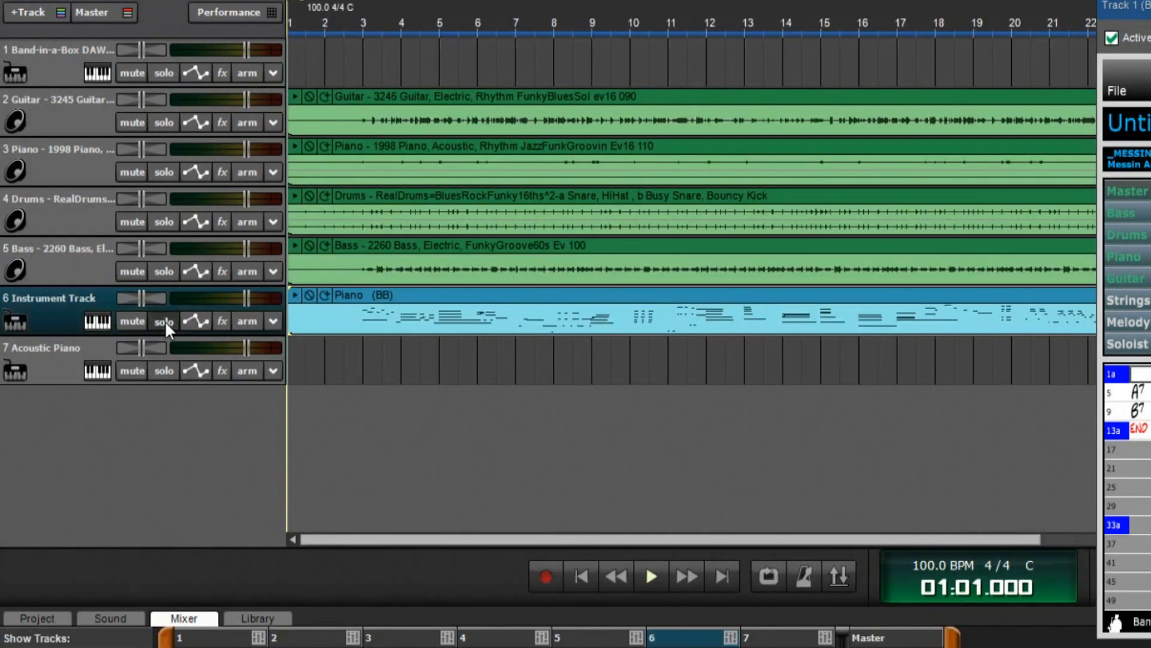
Step: Solo and play the piano MIDI track, and show its Keyboard - Piano instrument presets
left_click(164, 321)
key("space")
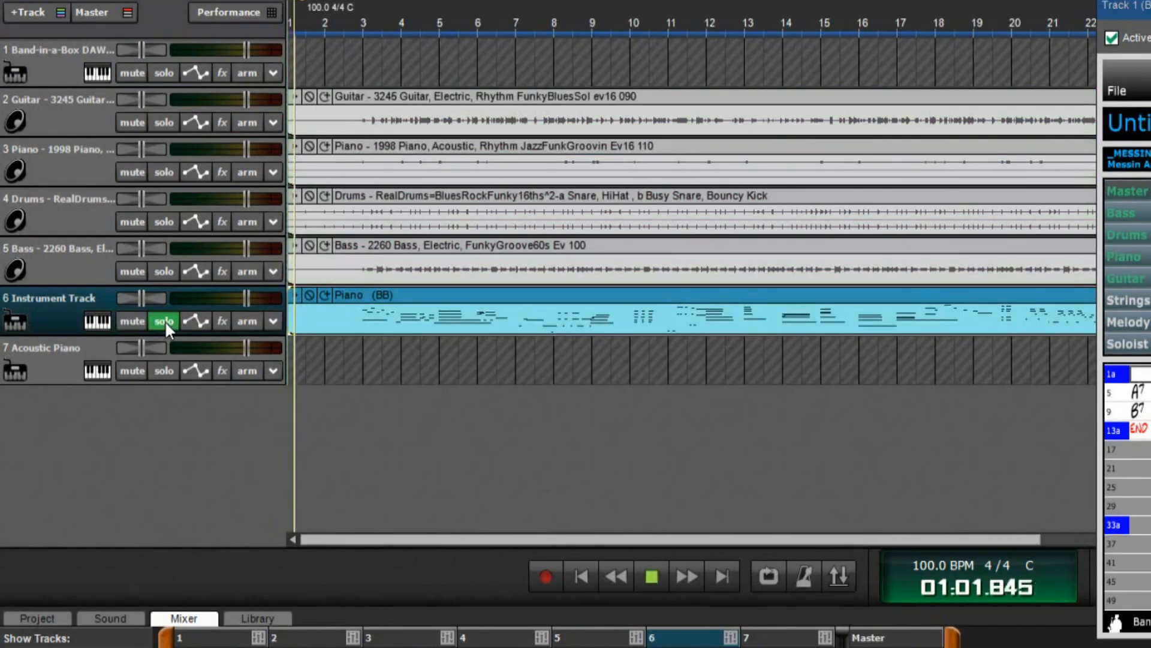
left_click(96, 322)
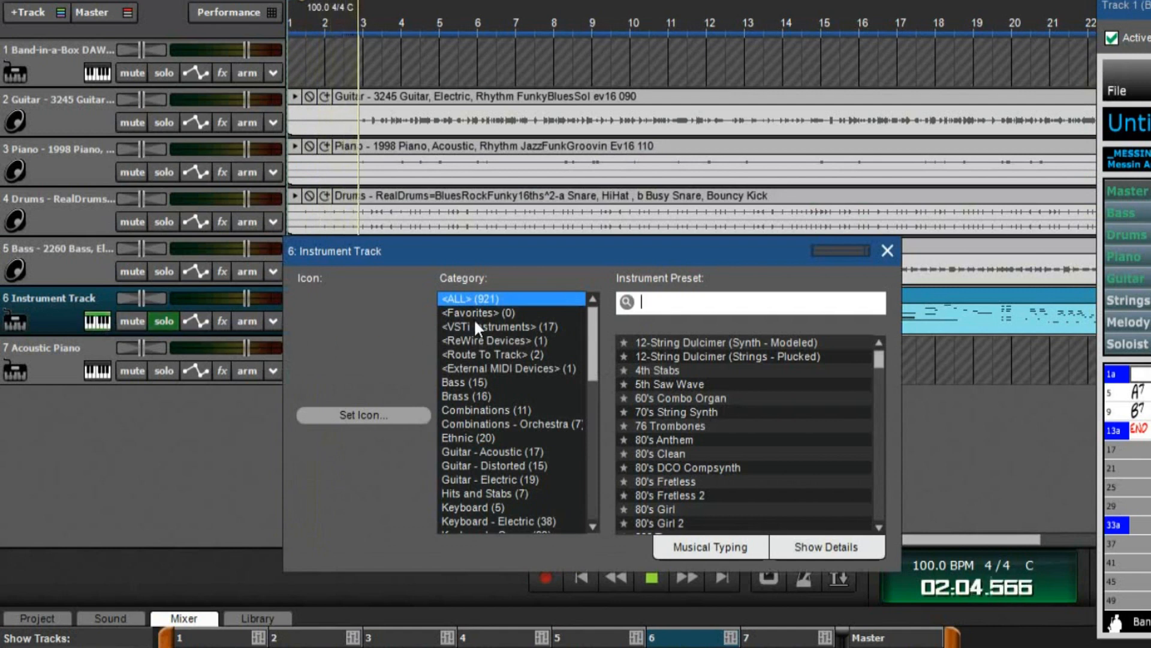
scroll(483, 354, "down", 2)
left_click(502, 463)
scroll(502, 463, "down", 1)
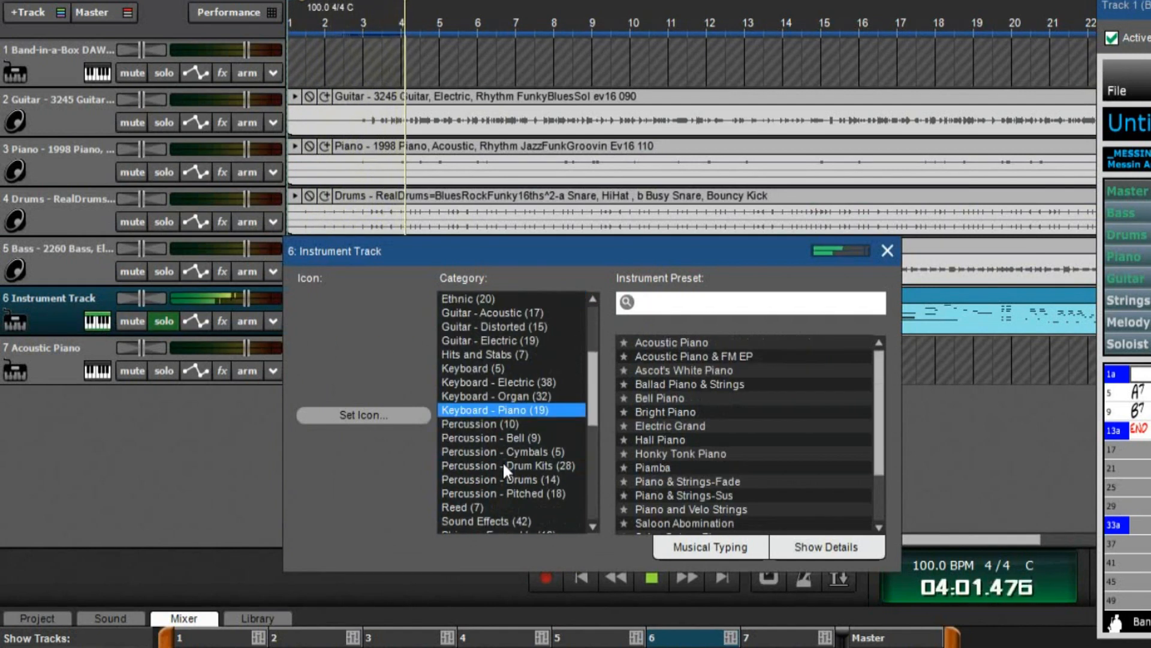
Step: Audition Electric Grand, Piano & Strings-Sus and Hall Piano, set the track to Acoustic Piano & FM EP, and return playback to the start
left_click(667, 426)
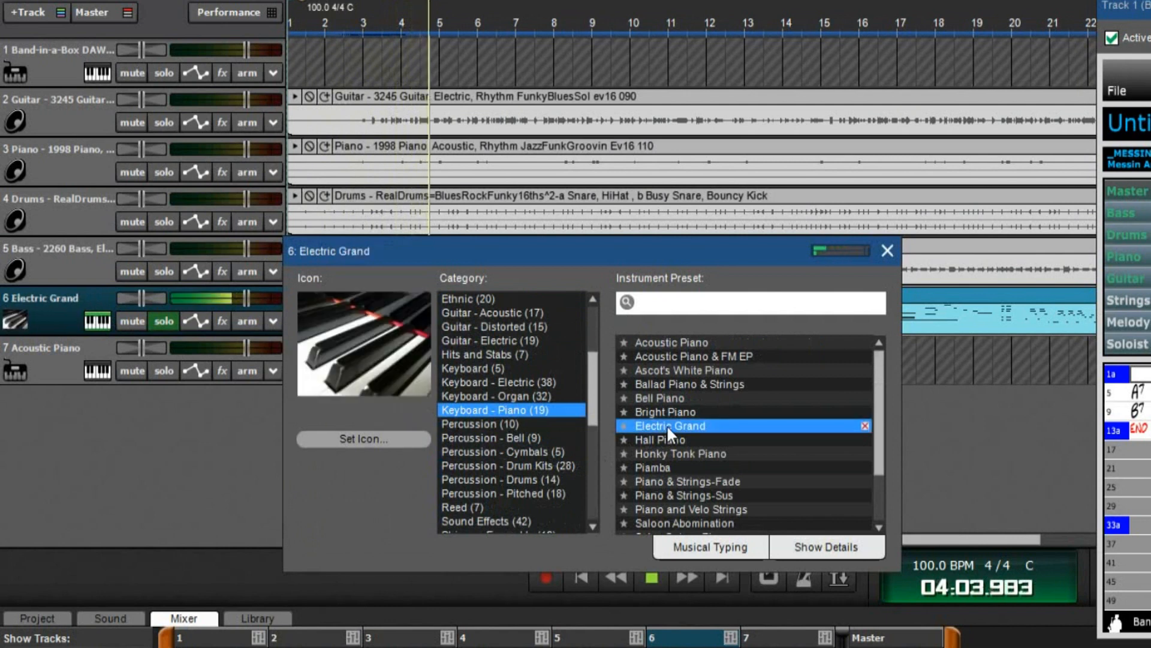
left_click(700, 496)
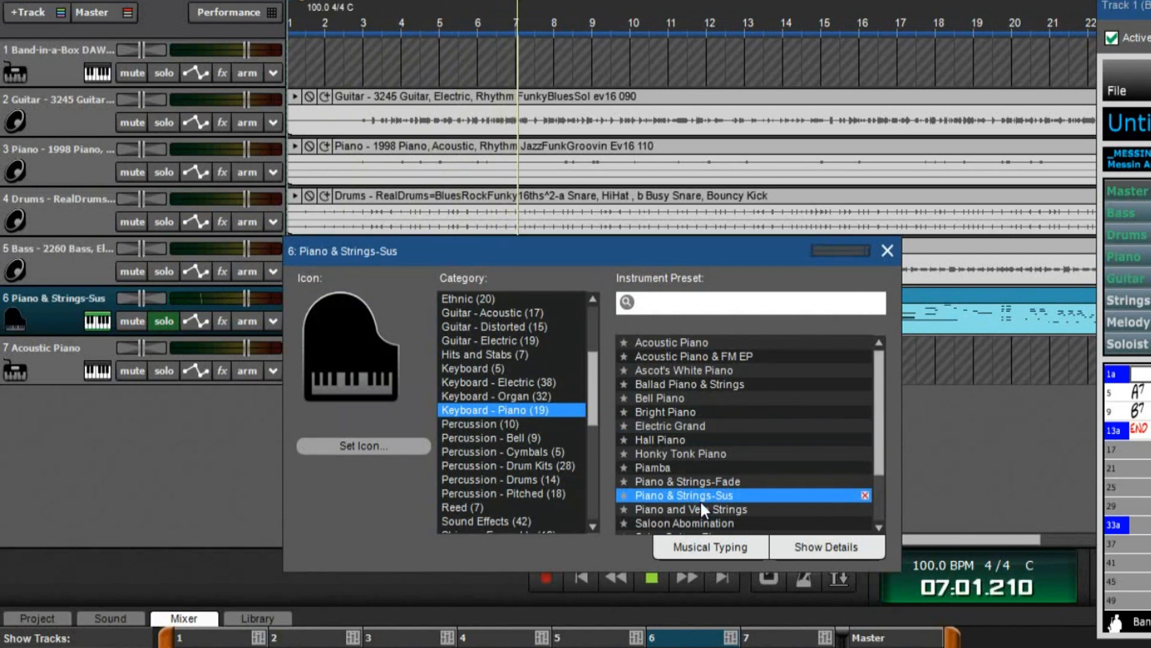
left_click(726, 438)
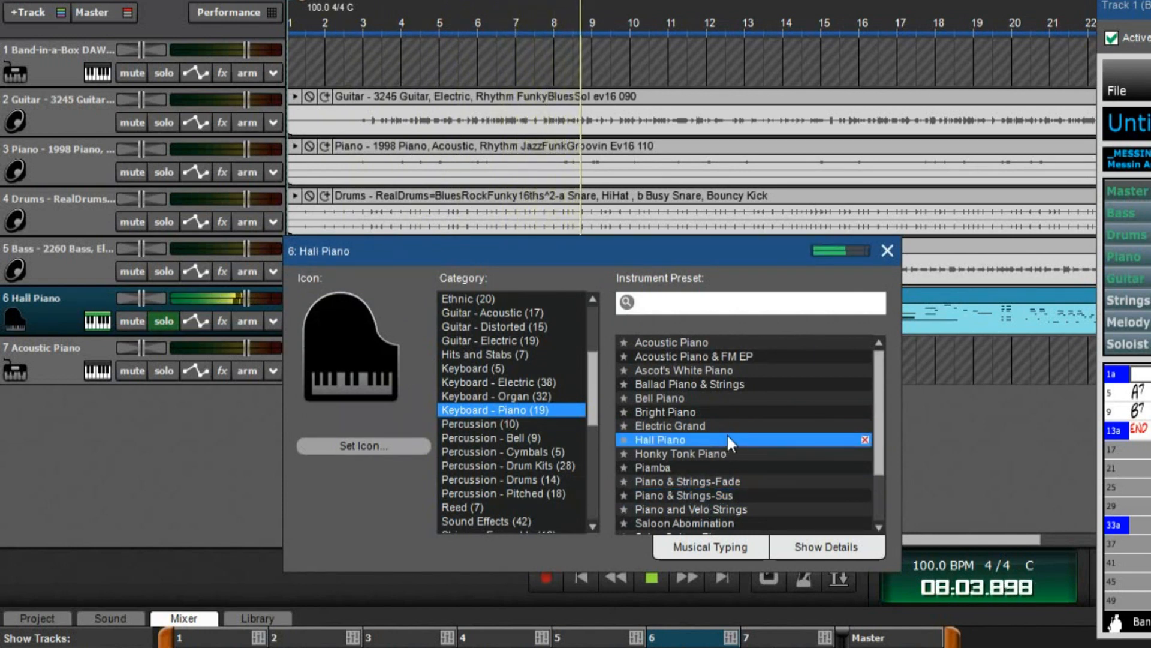
left_click(773, 354)
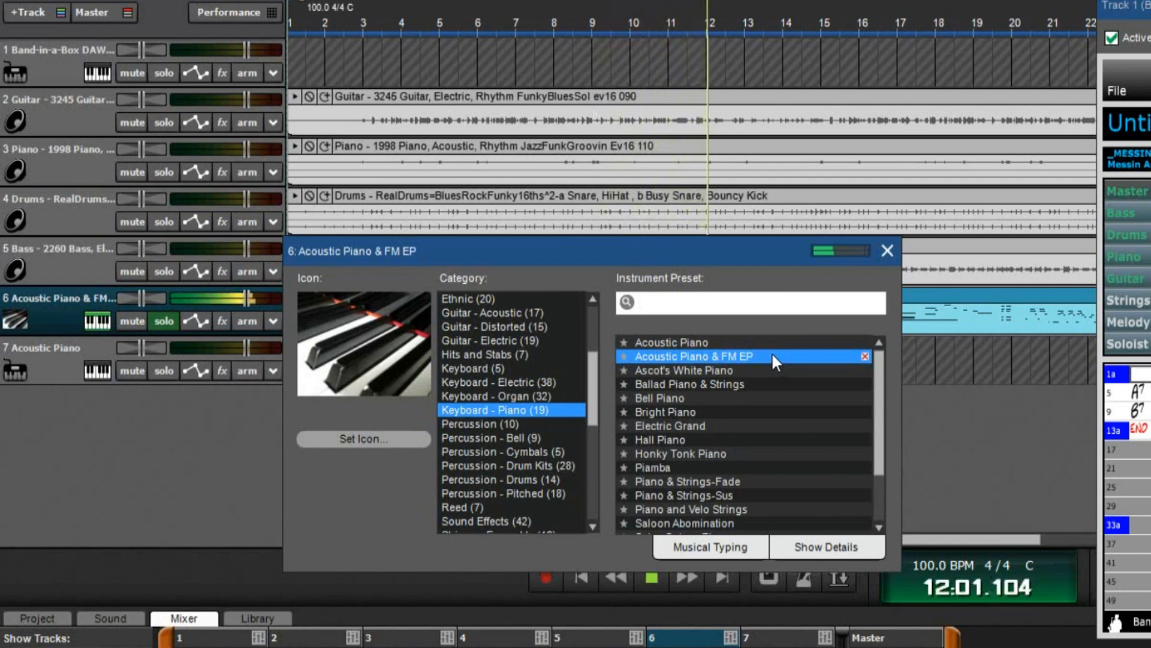
left_click(887, 251)
key("space")
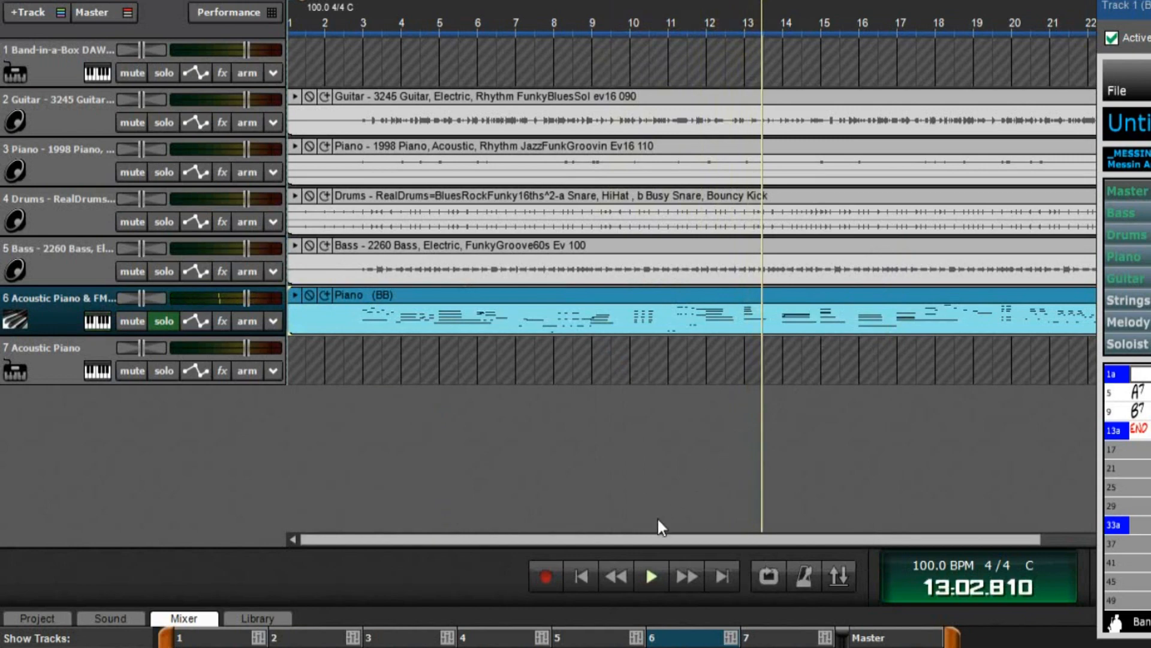
left_click(582, 576)
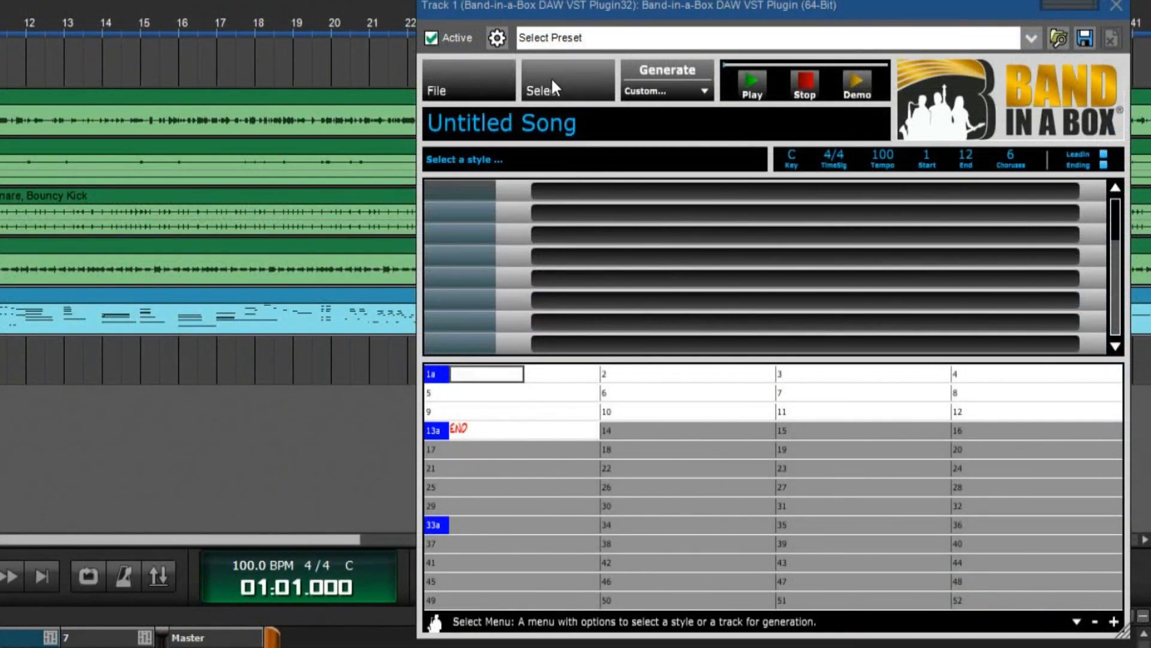
Step: Start choosing a loop in the Band-in-a-Box plugin and filter the loop list by "hiphop"
left_click(553, 81)
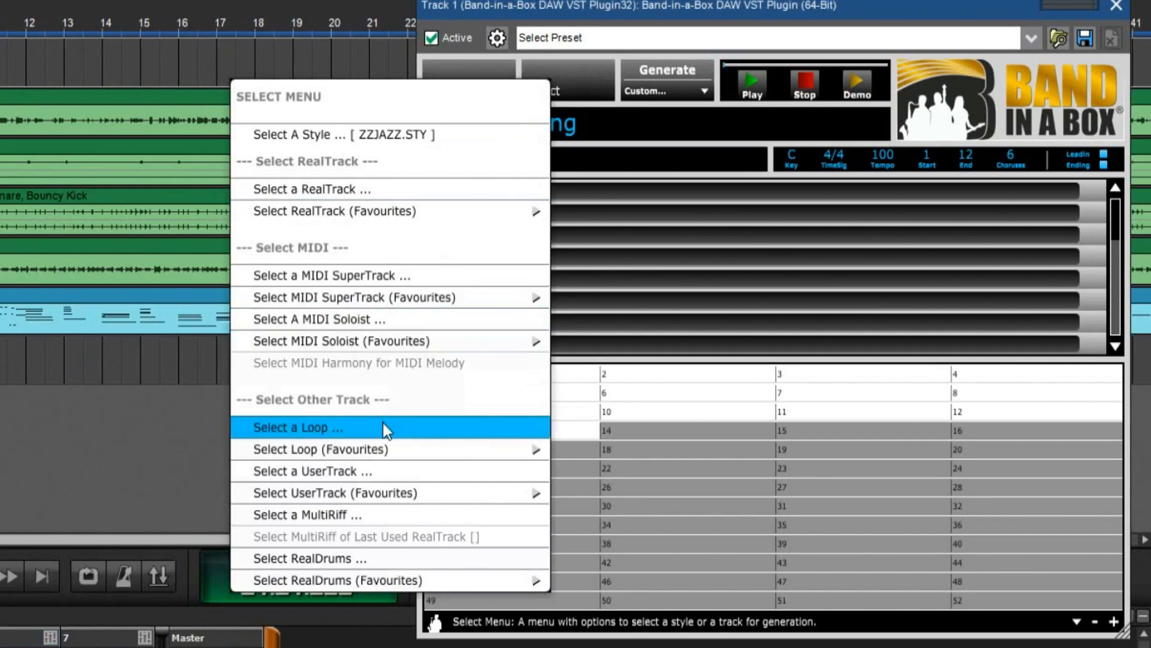
left_click(333, 426)
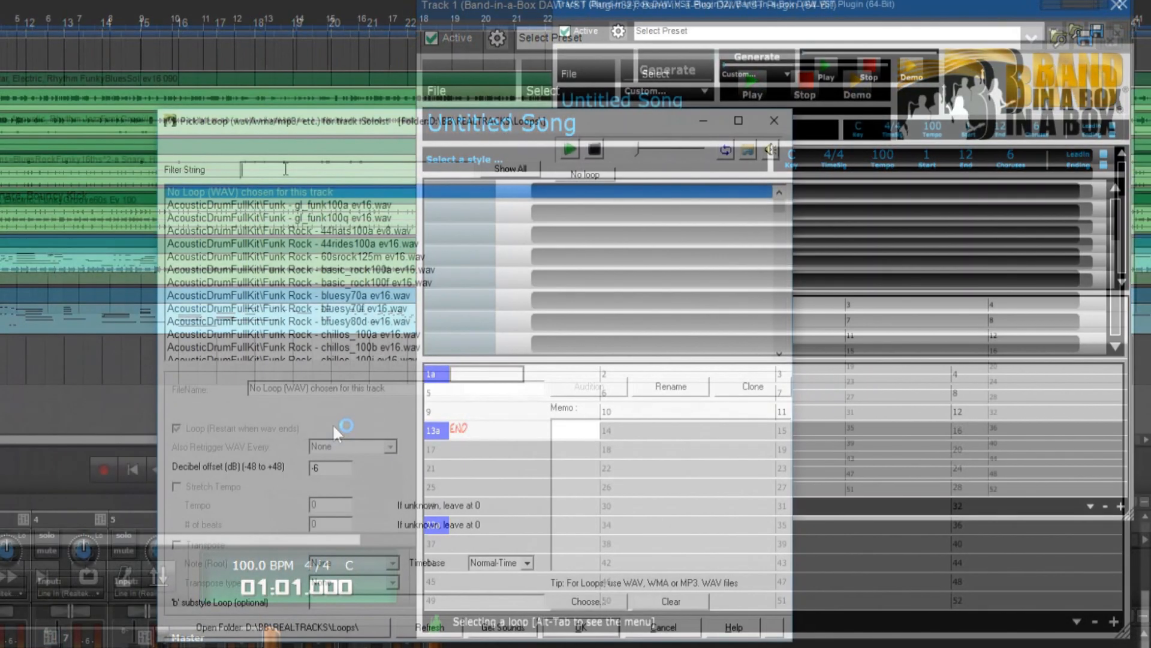
type("hiphop")
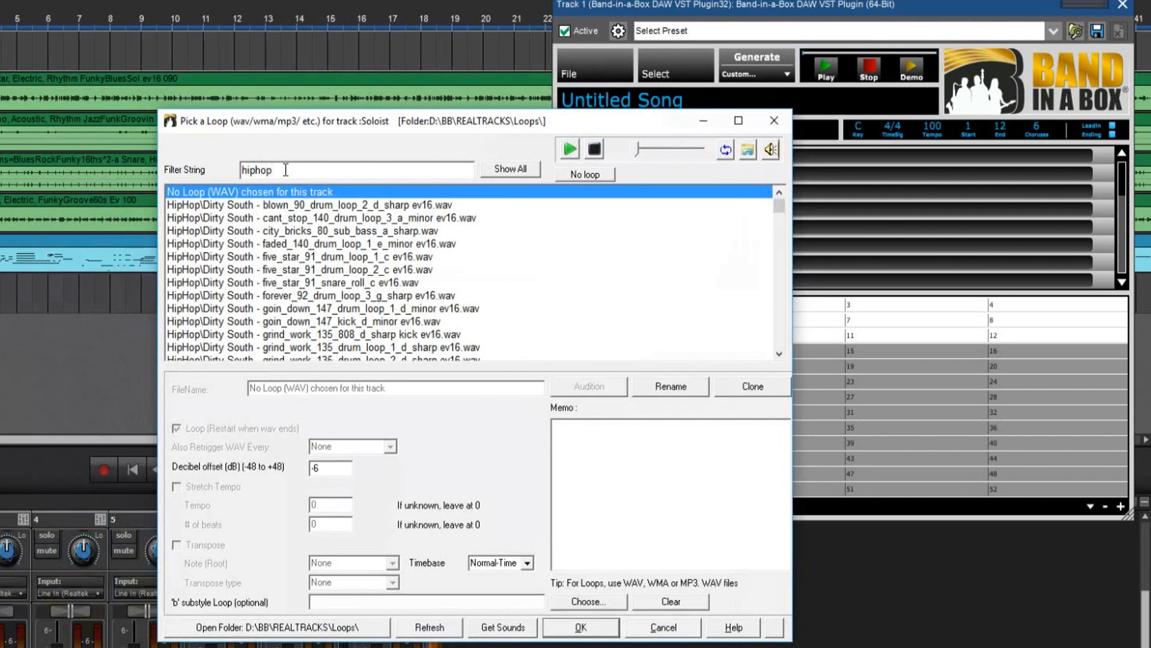
Step: Audition five_star_91_drum_loop_1_c and gun_play_140_drum_loop_1_a, and choose HipHop Dirty South lay_back_91_drum_loop_1_a for the track
left_click(276, 256)
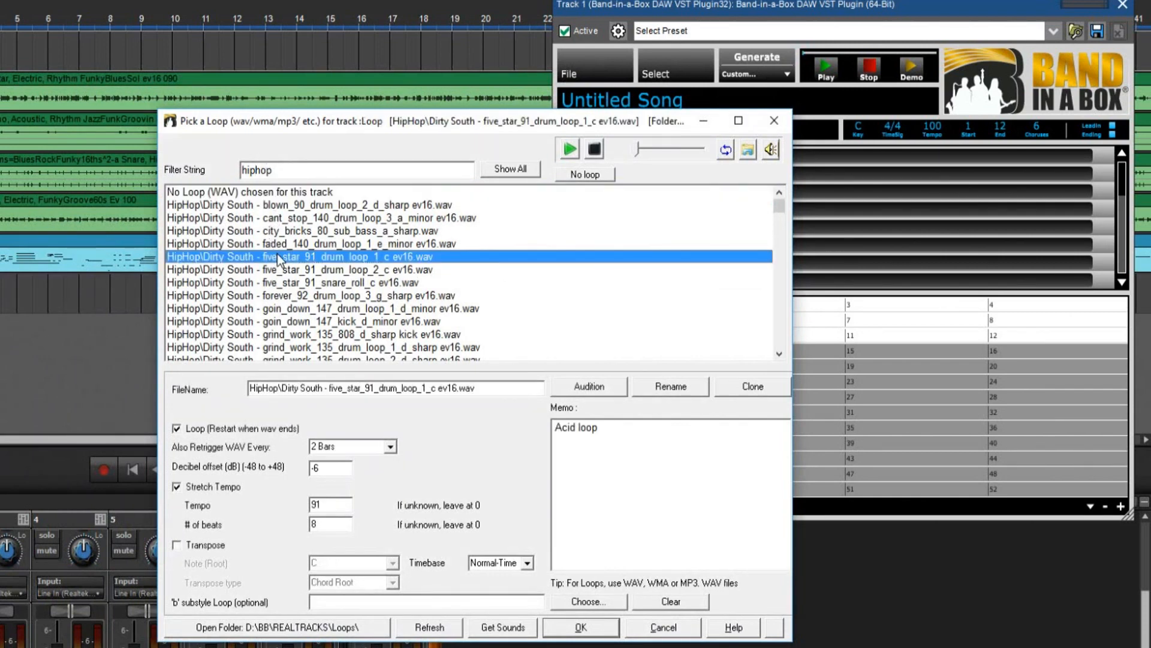
scroll(288, 258, "down", 3)
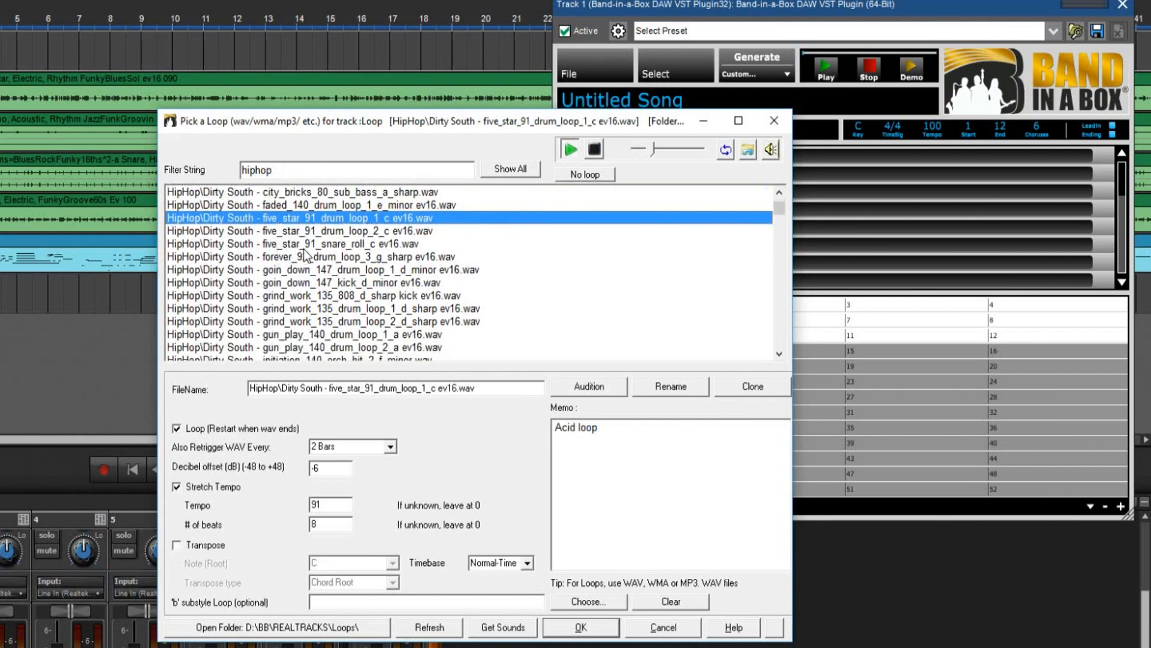
left_click(297, 295)
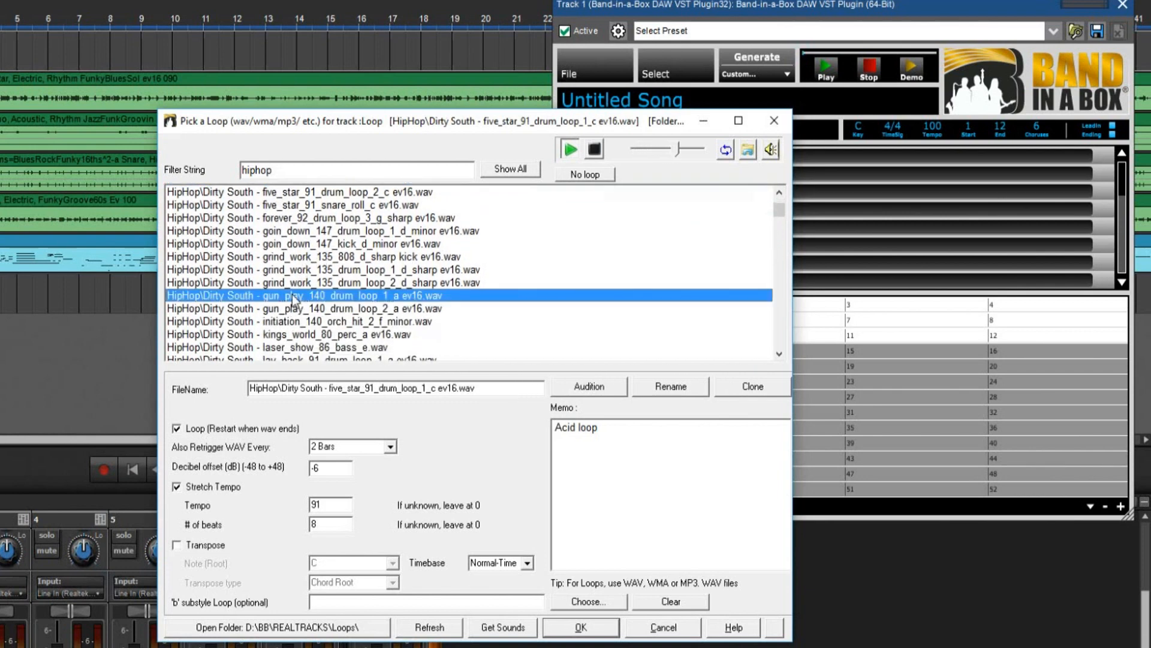
scroll(331, 276, "down", 2)
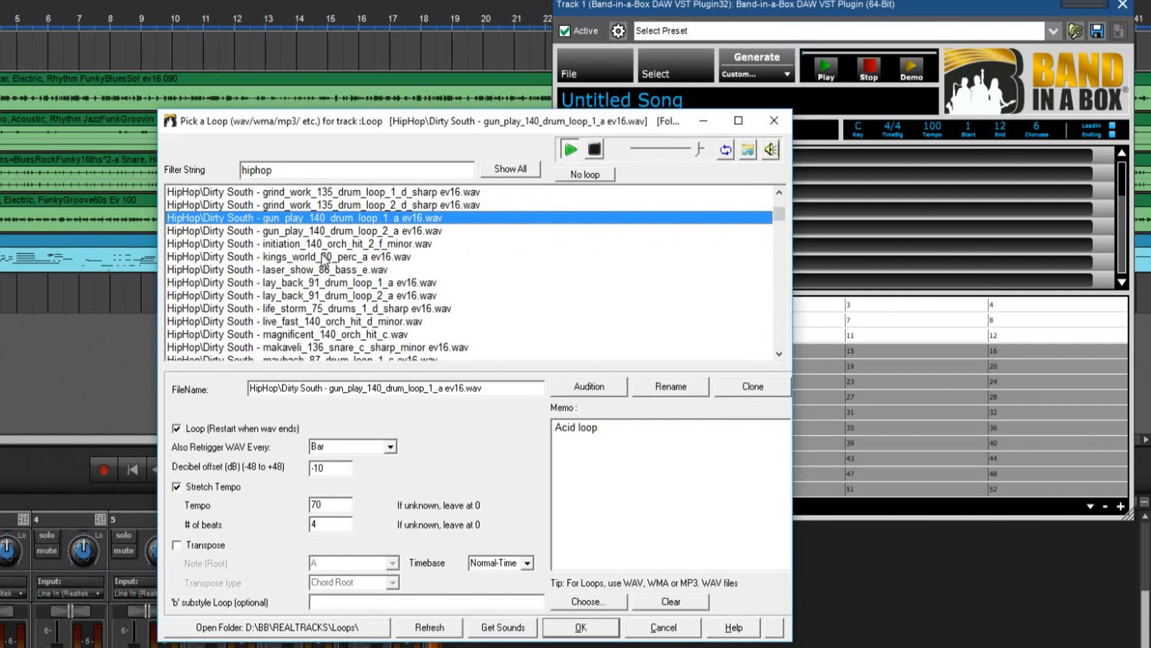
left_click(289, 282)
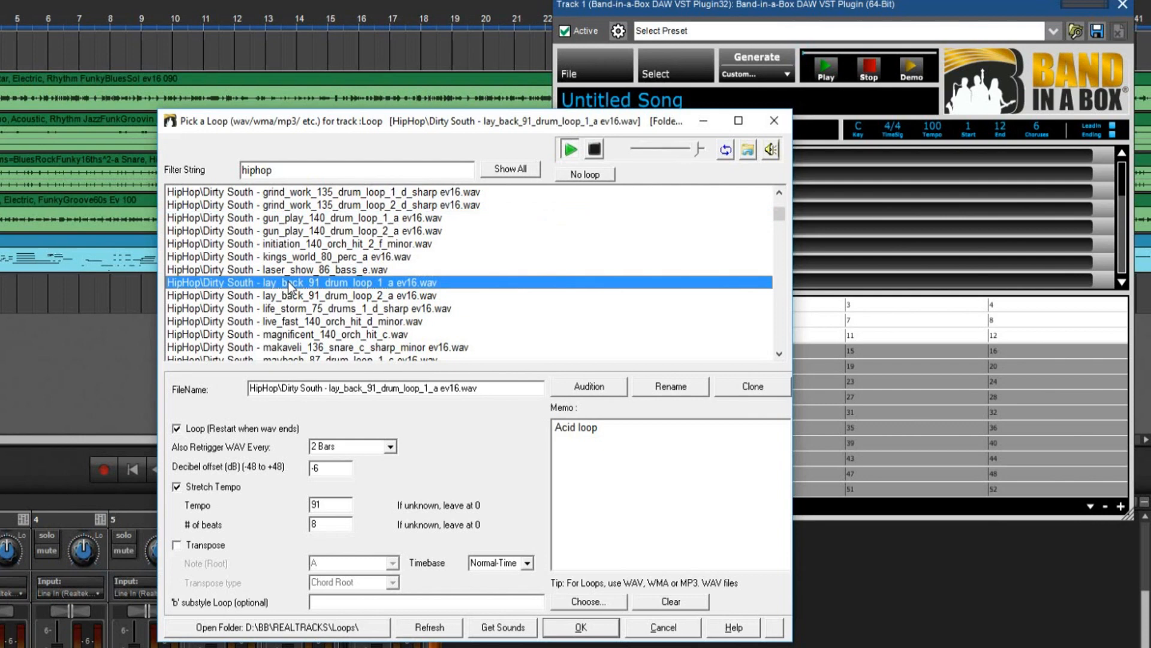
left_click(580, 628)
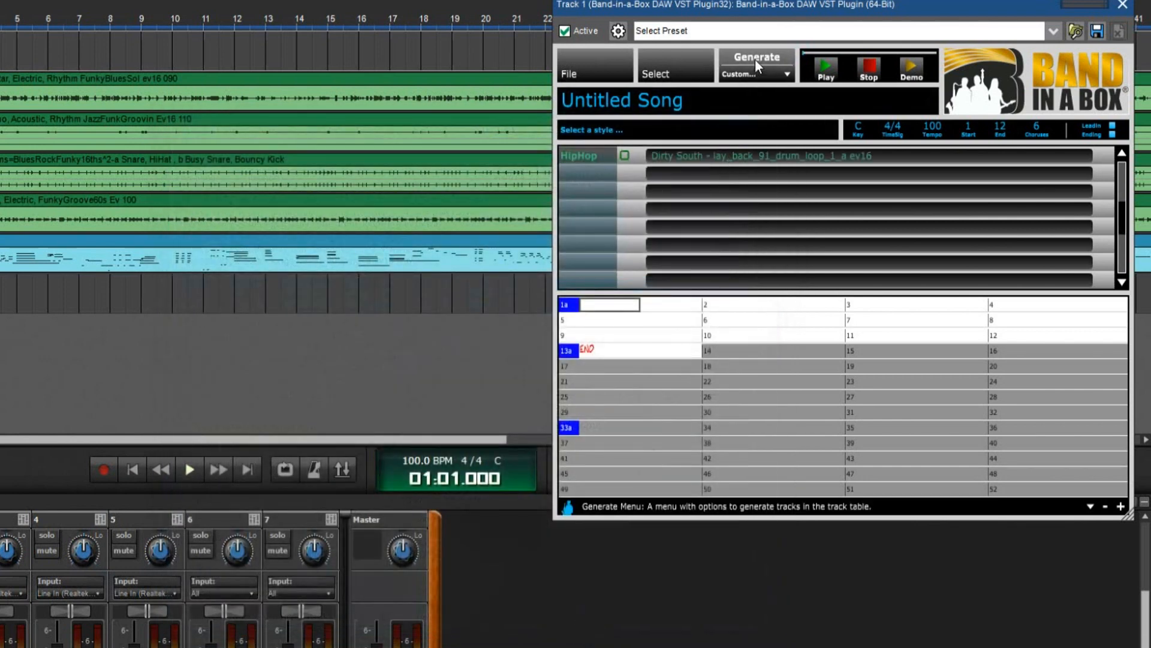
Step: Place the generated hip-hop loop at bar 1 on a new audio track below Acoustic Piano, and mute the Drums and audio Piano tracks
left_click_drag(552, 242, 215, 318)
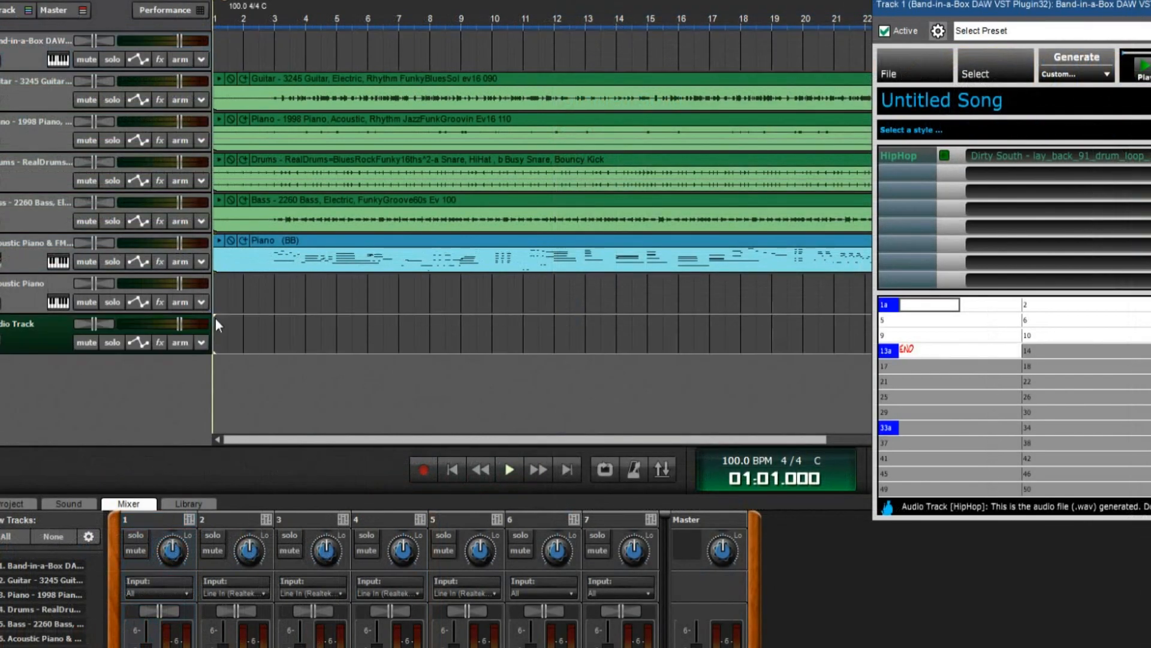
left_click(91, 183)
left_click(85, 141)
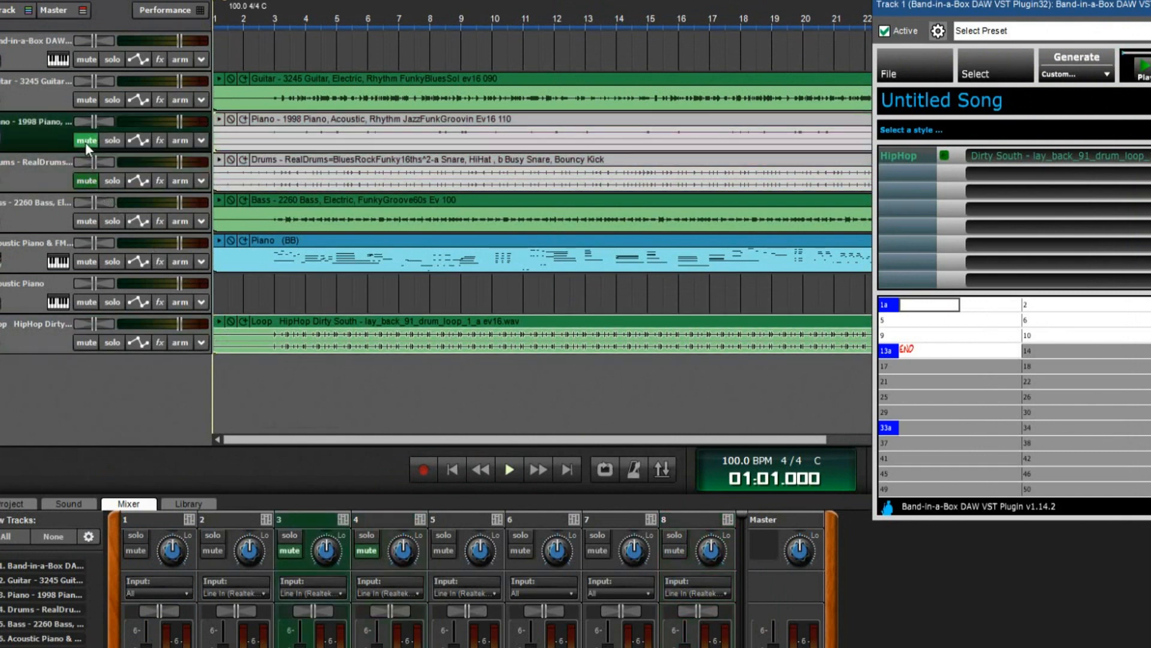
Step: Play the arrangement and balance the mix by lowering the bass and guitar volumes and adjusting the hip-hop loop's volume
left_click(511, 471)
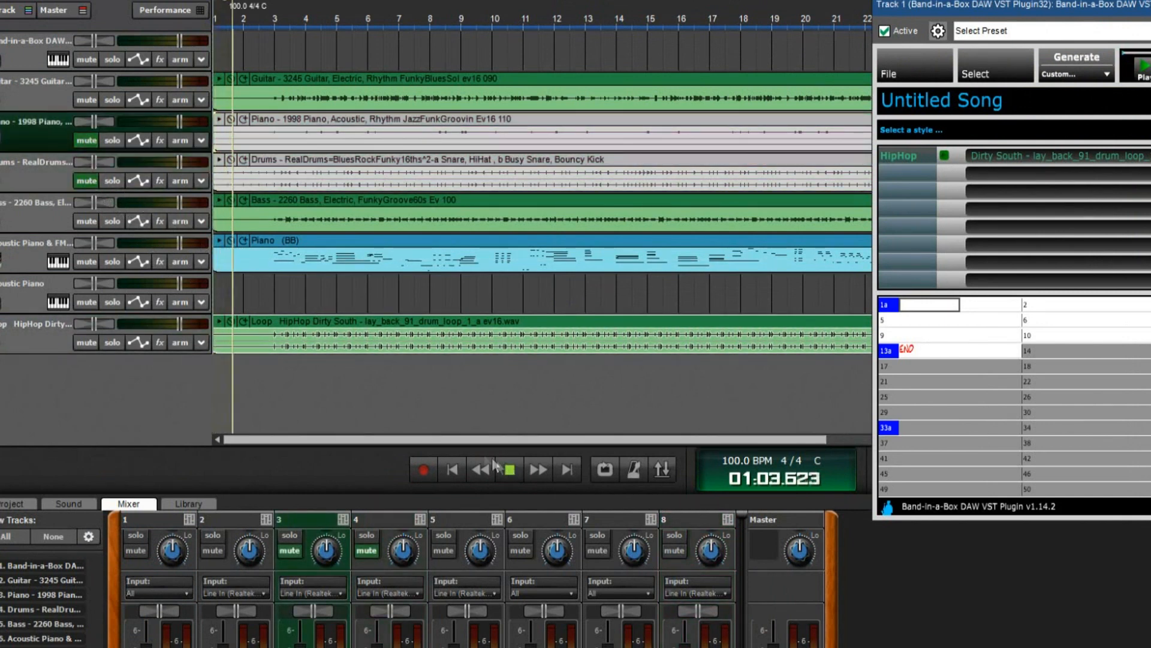
left_click_drag(179, 205, 169, 205)
left_click_drag(179, 81, 165, 87)
left_click_drag(174, 319, 173, 314)
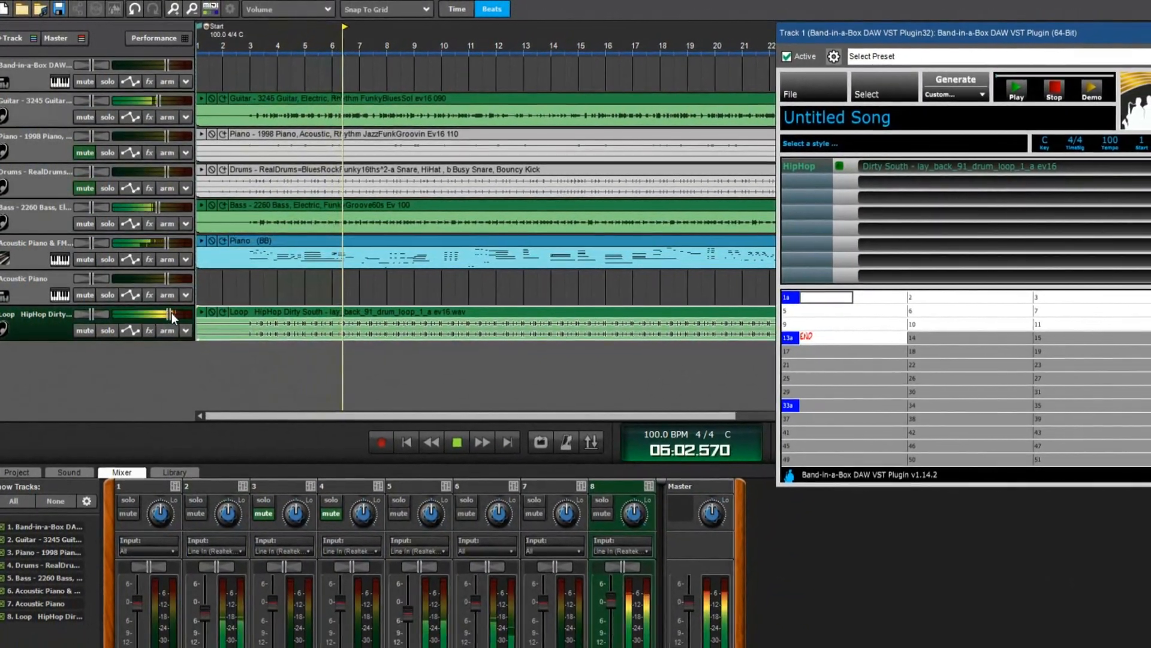